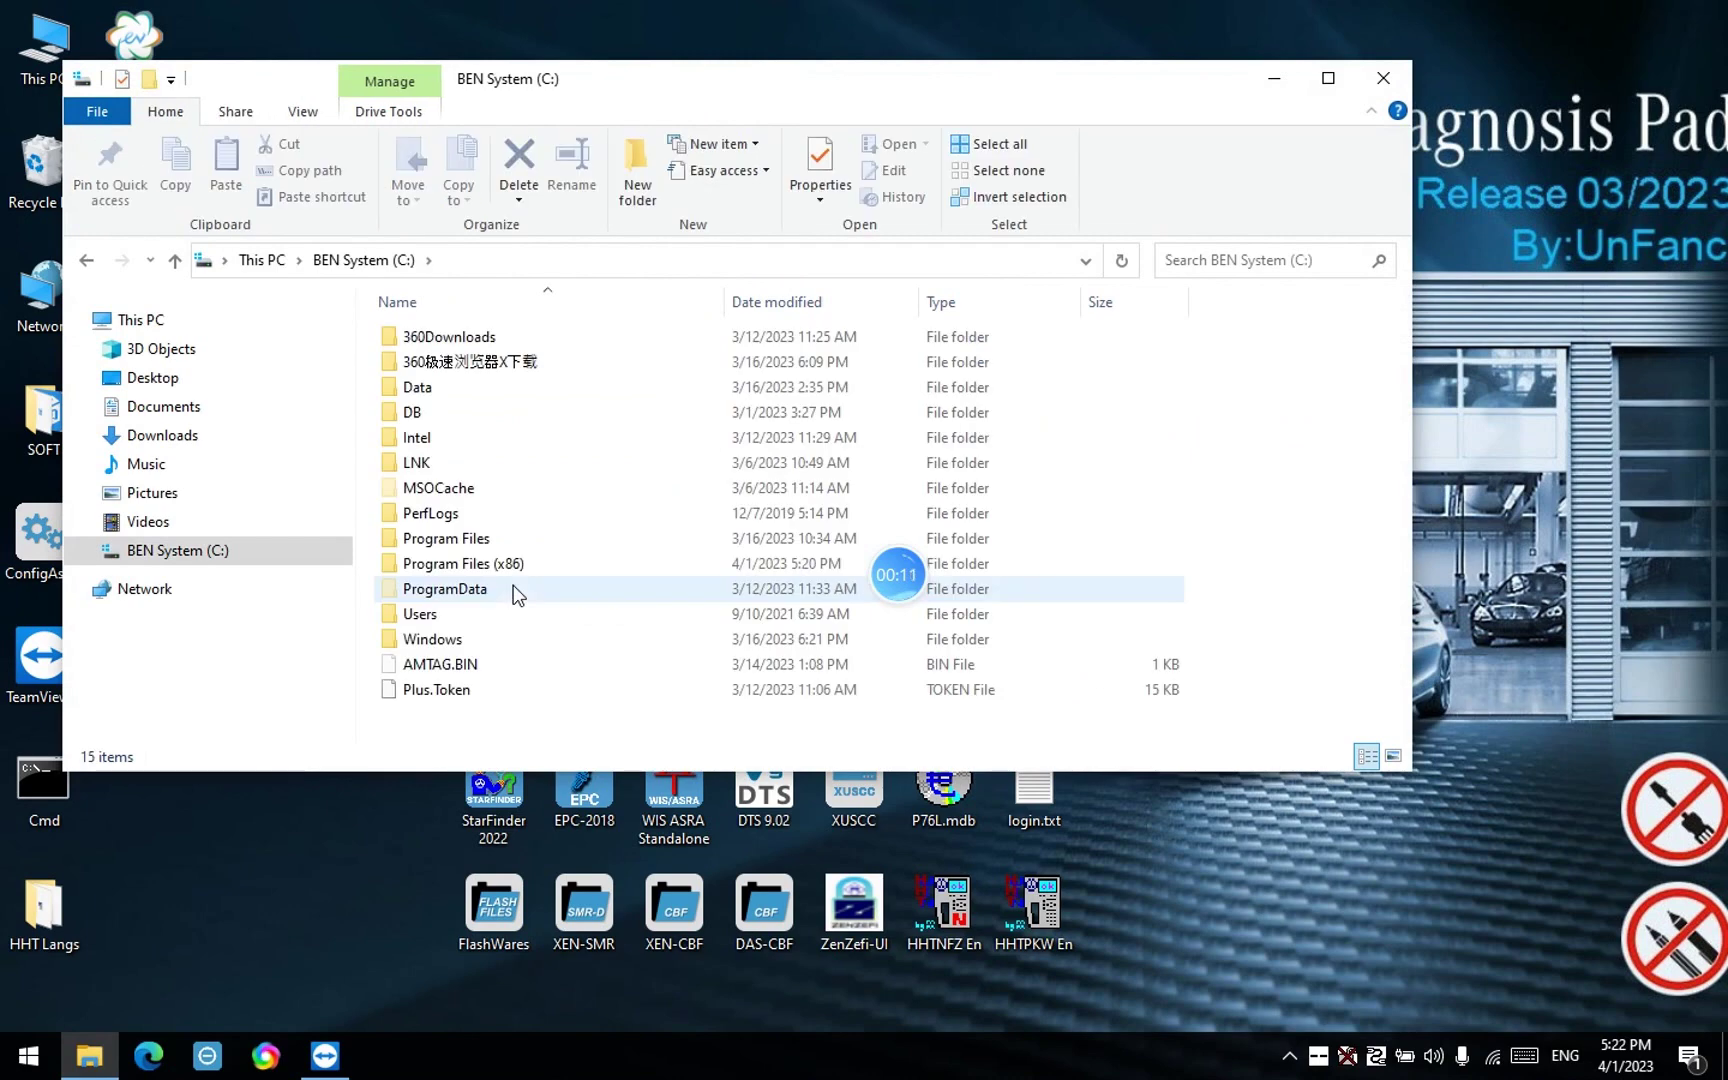
# Delete lic_key_2.x4711 from C:\ProgramData\LicDir, leaving only lic_key_2.dat, and minimize Explorer
pyautogui.doubleClick(503, 587)
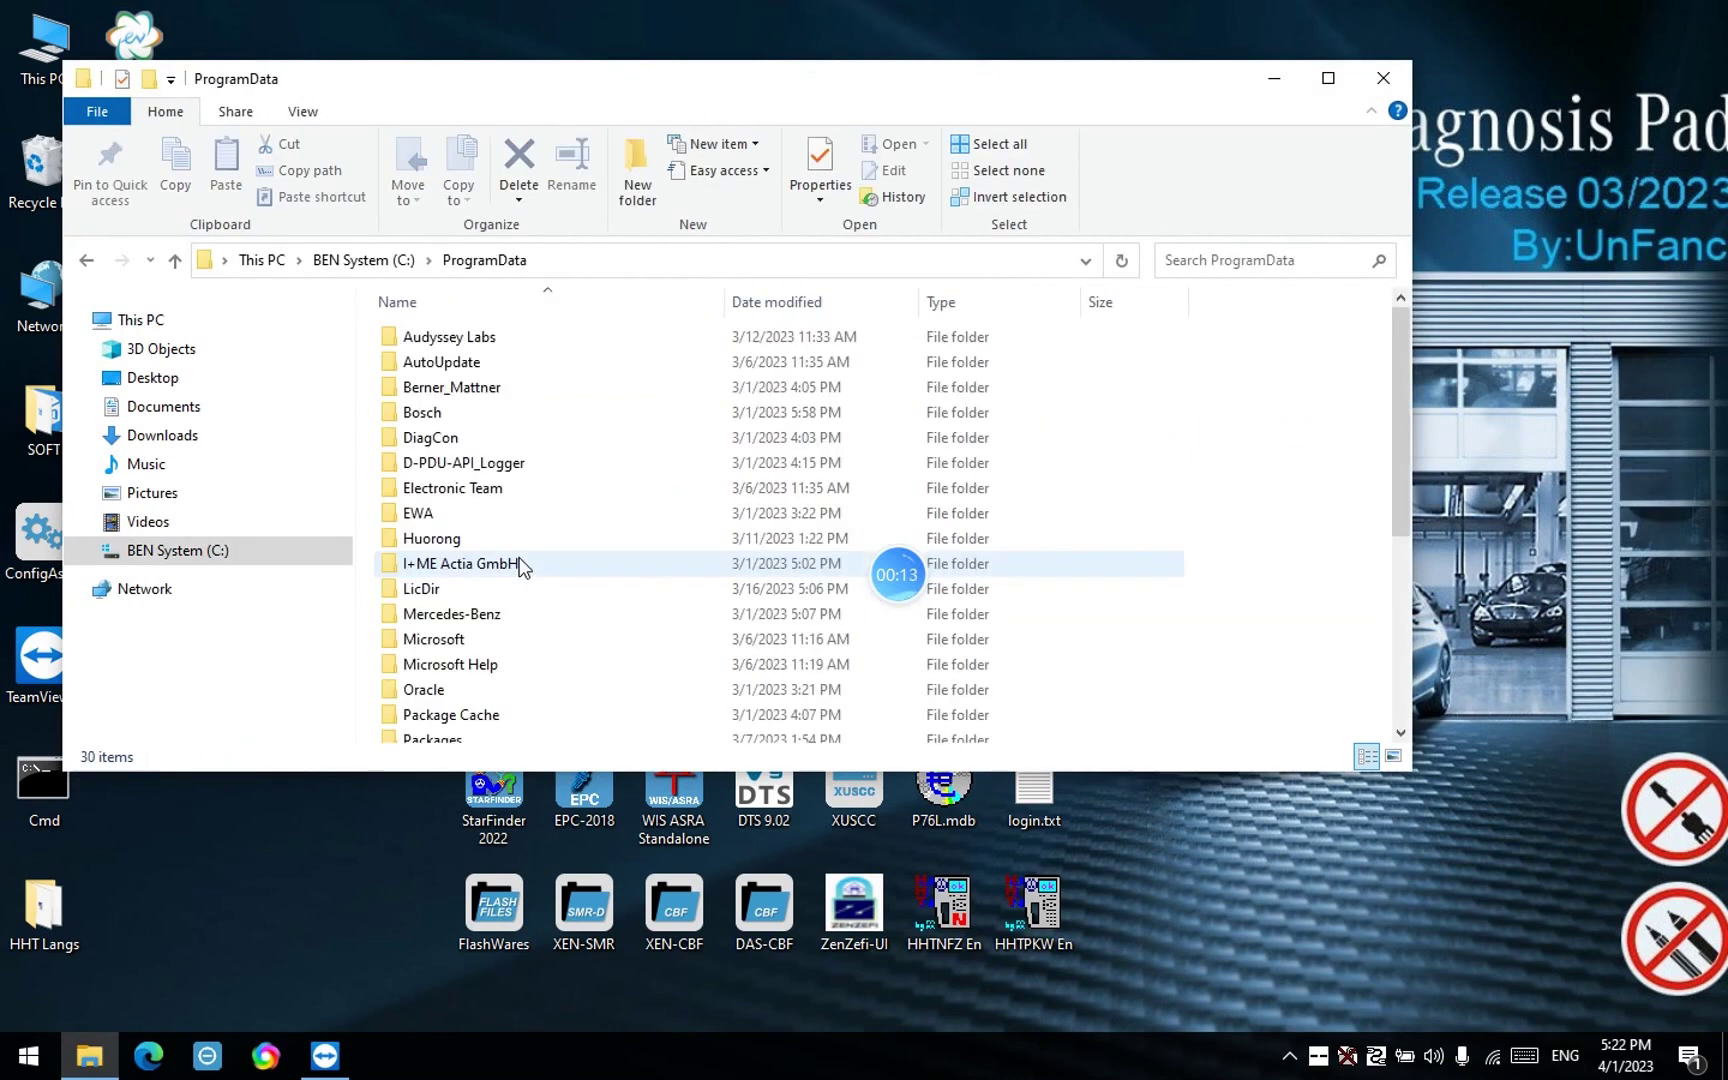
pyautogui.doubleClick(488, 588)
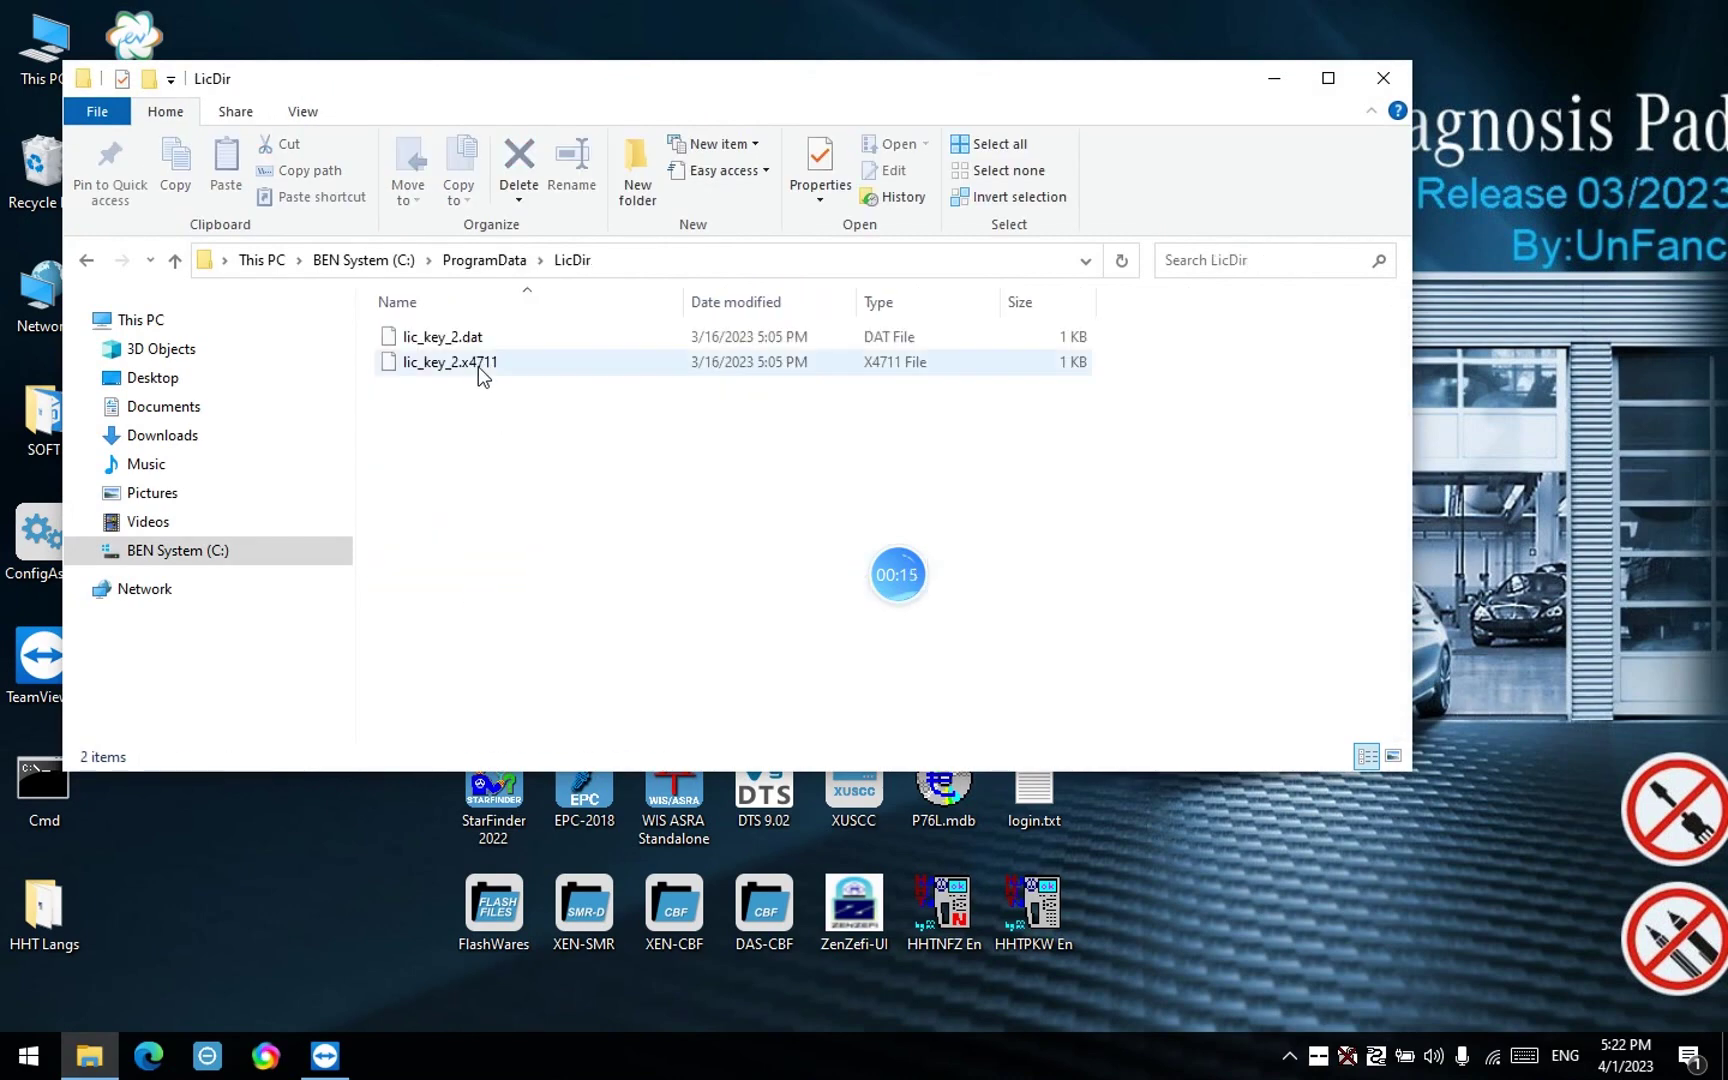
pyautogui.click(478, 364)
pyautogui.press('Delete')
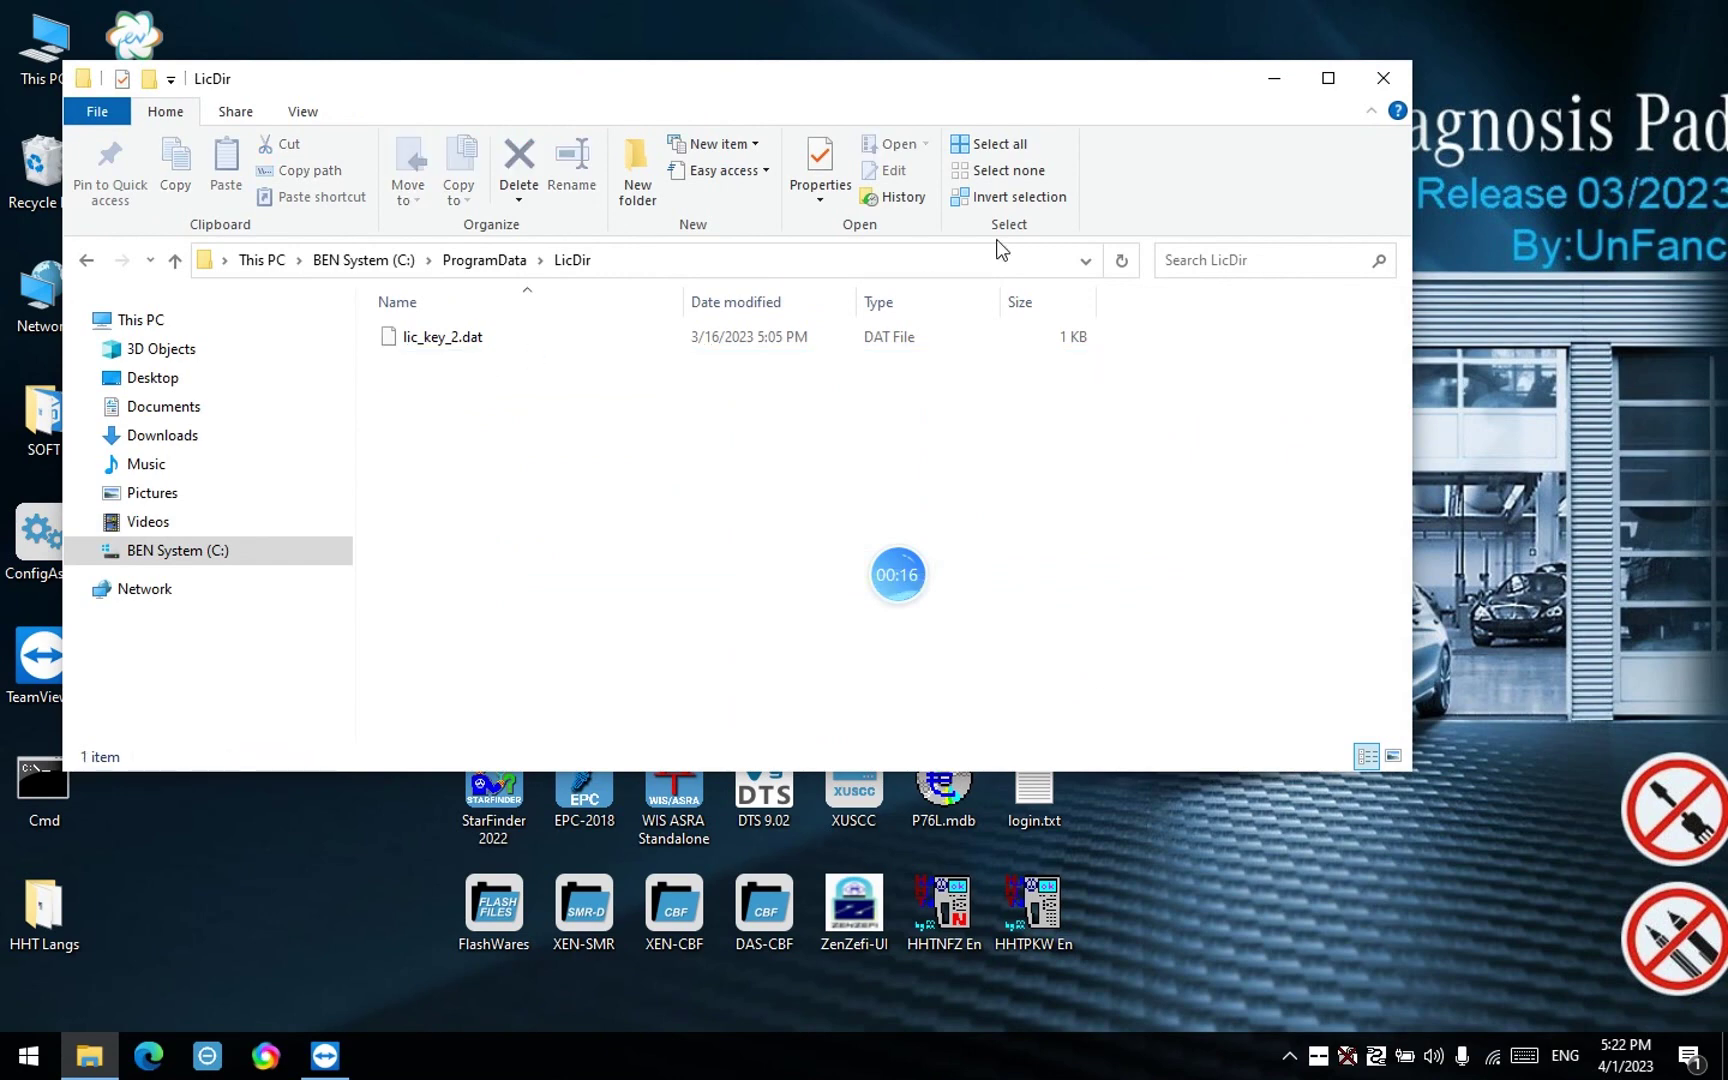
pyautogui.click(1273, 79)
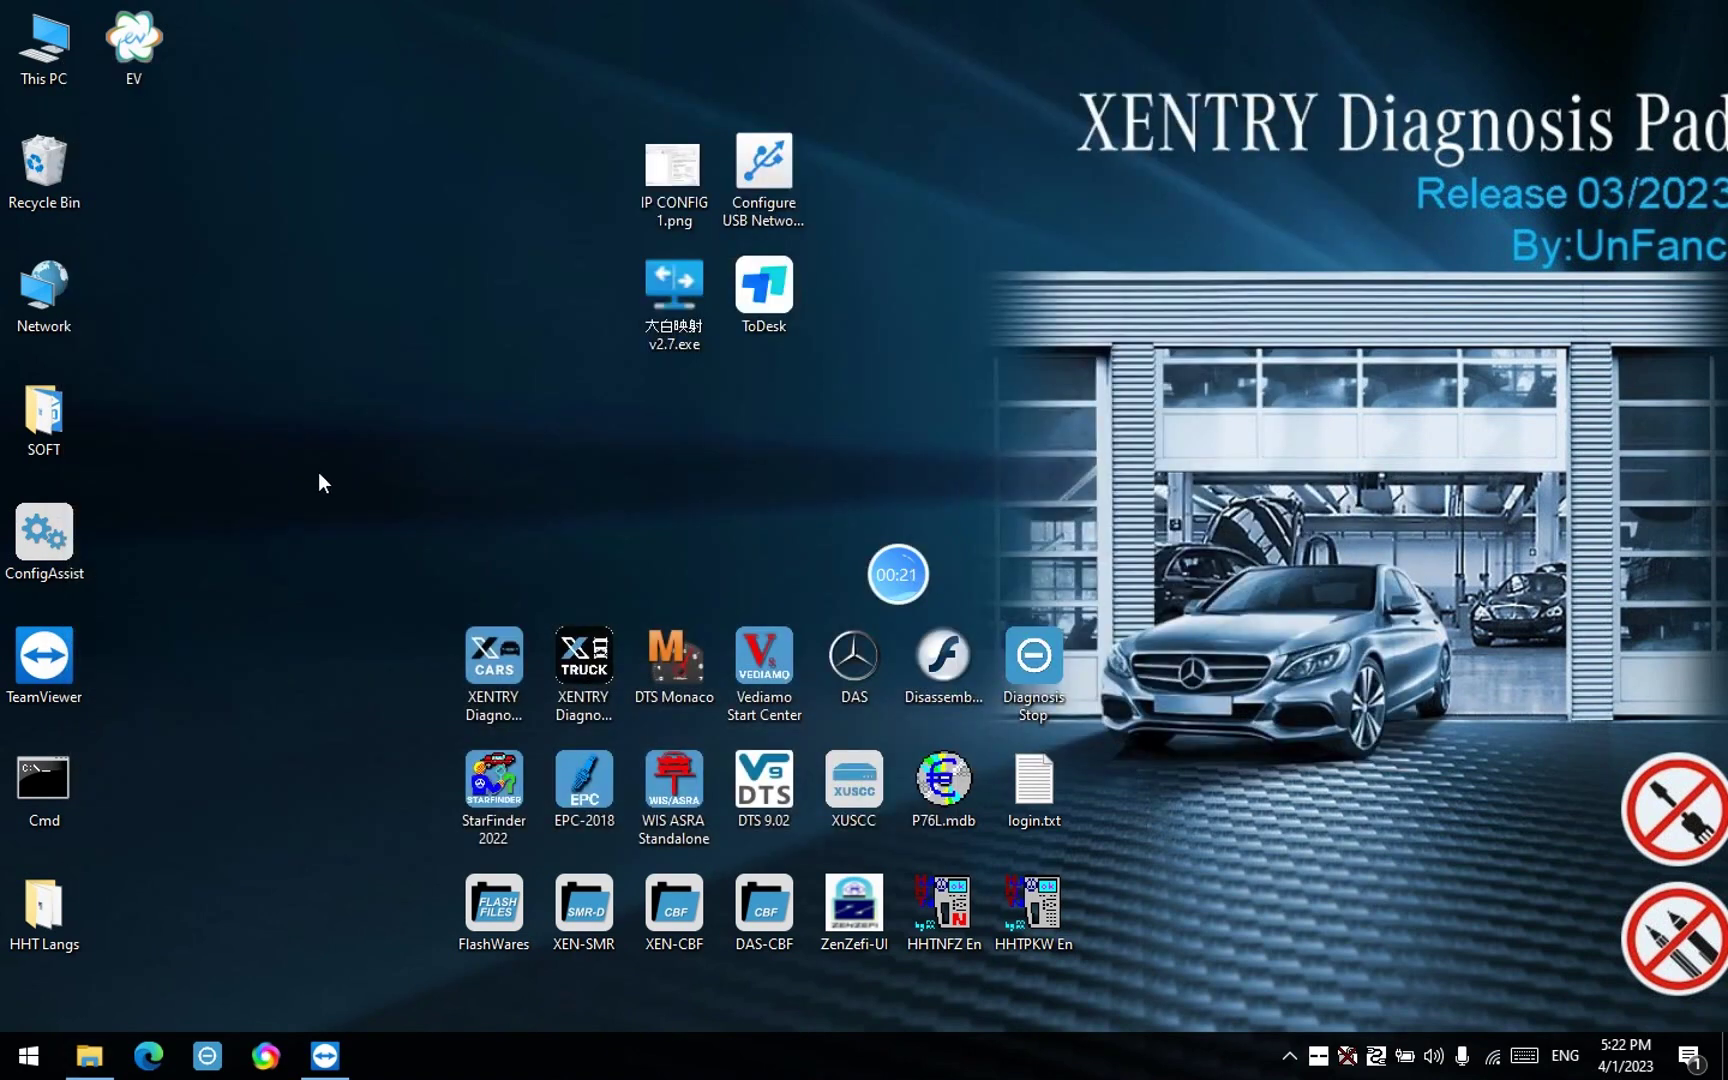
# Launch ConfigAssist from its desktop shortcut with SDconnect as the diagnosis device
pyautogui.click(44, 535)
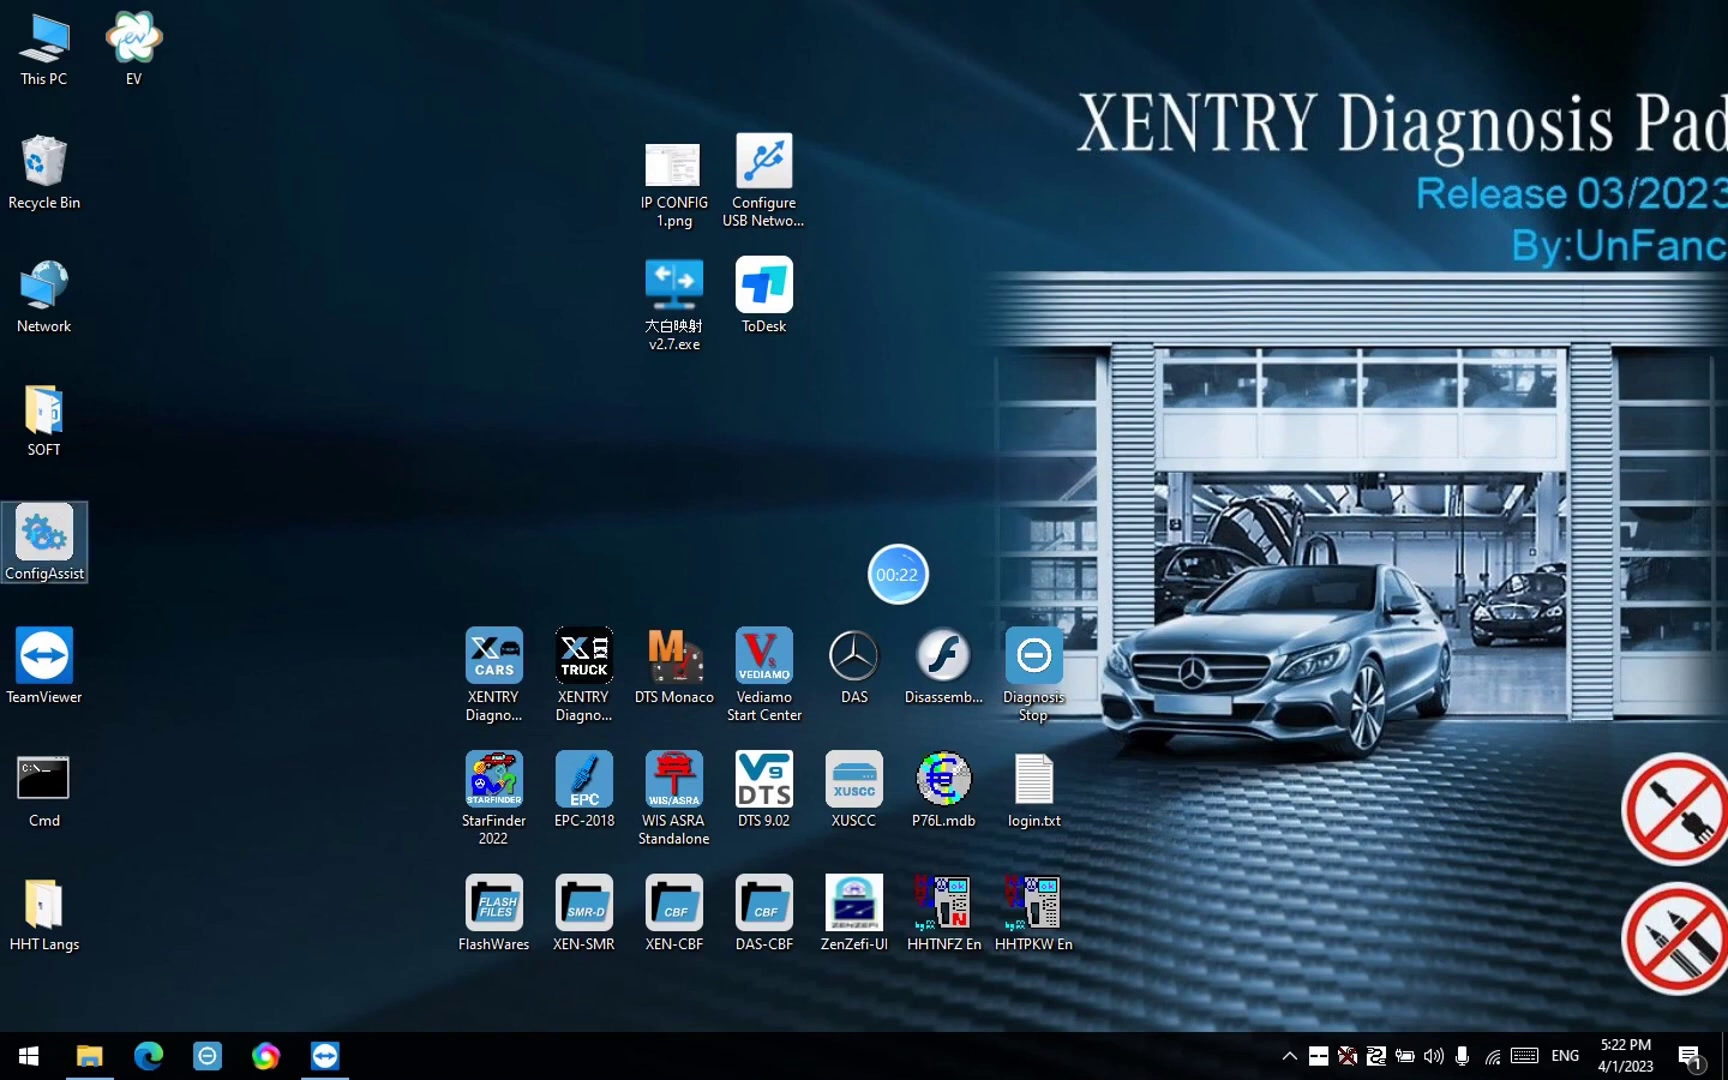
pyautogui.rightClick(46, 540)
pyautogui.click(52, 558)
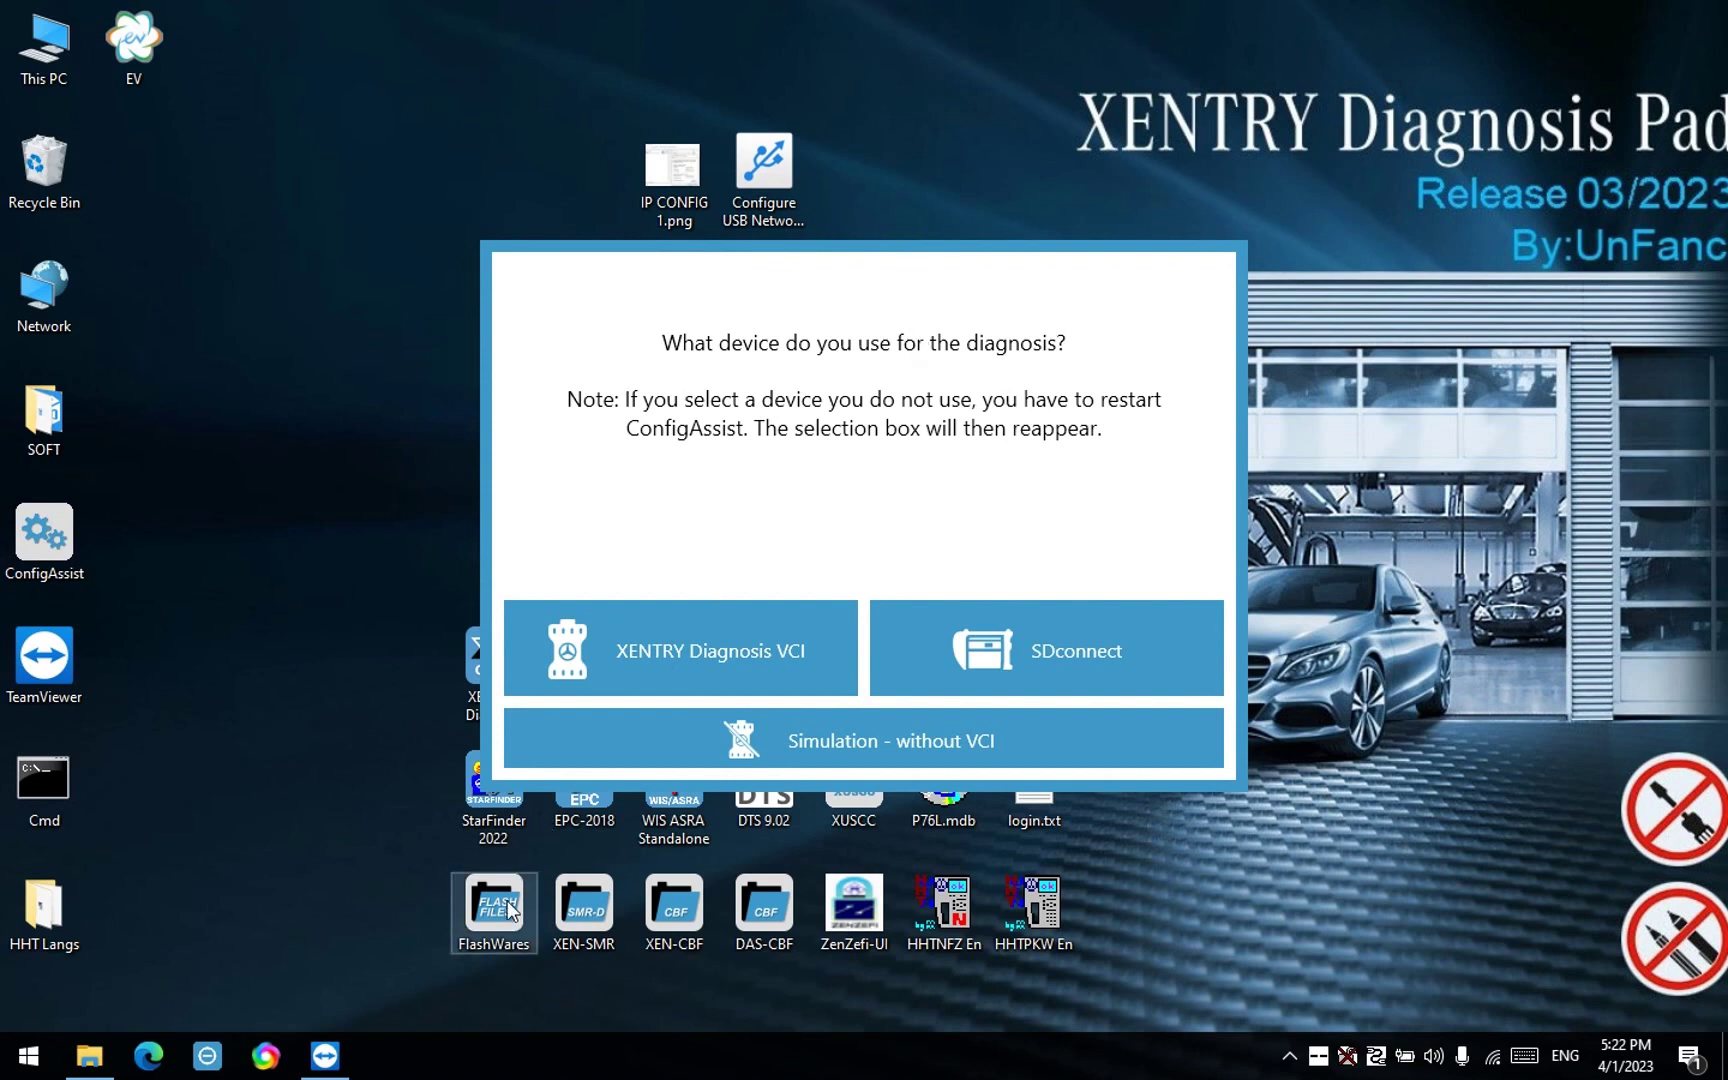
pyautogui.click(953, 672)
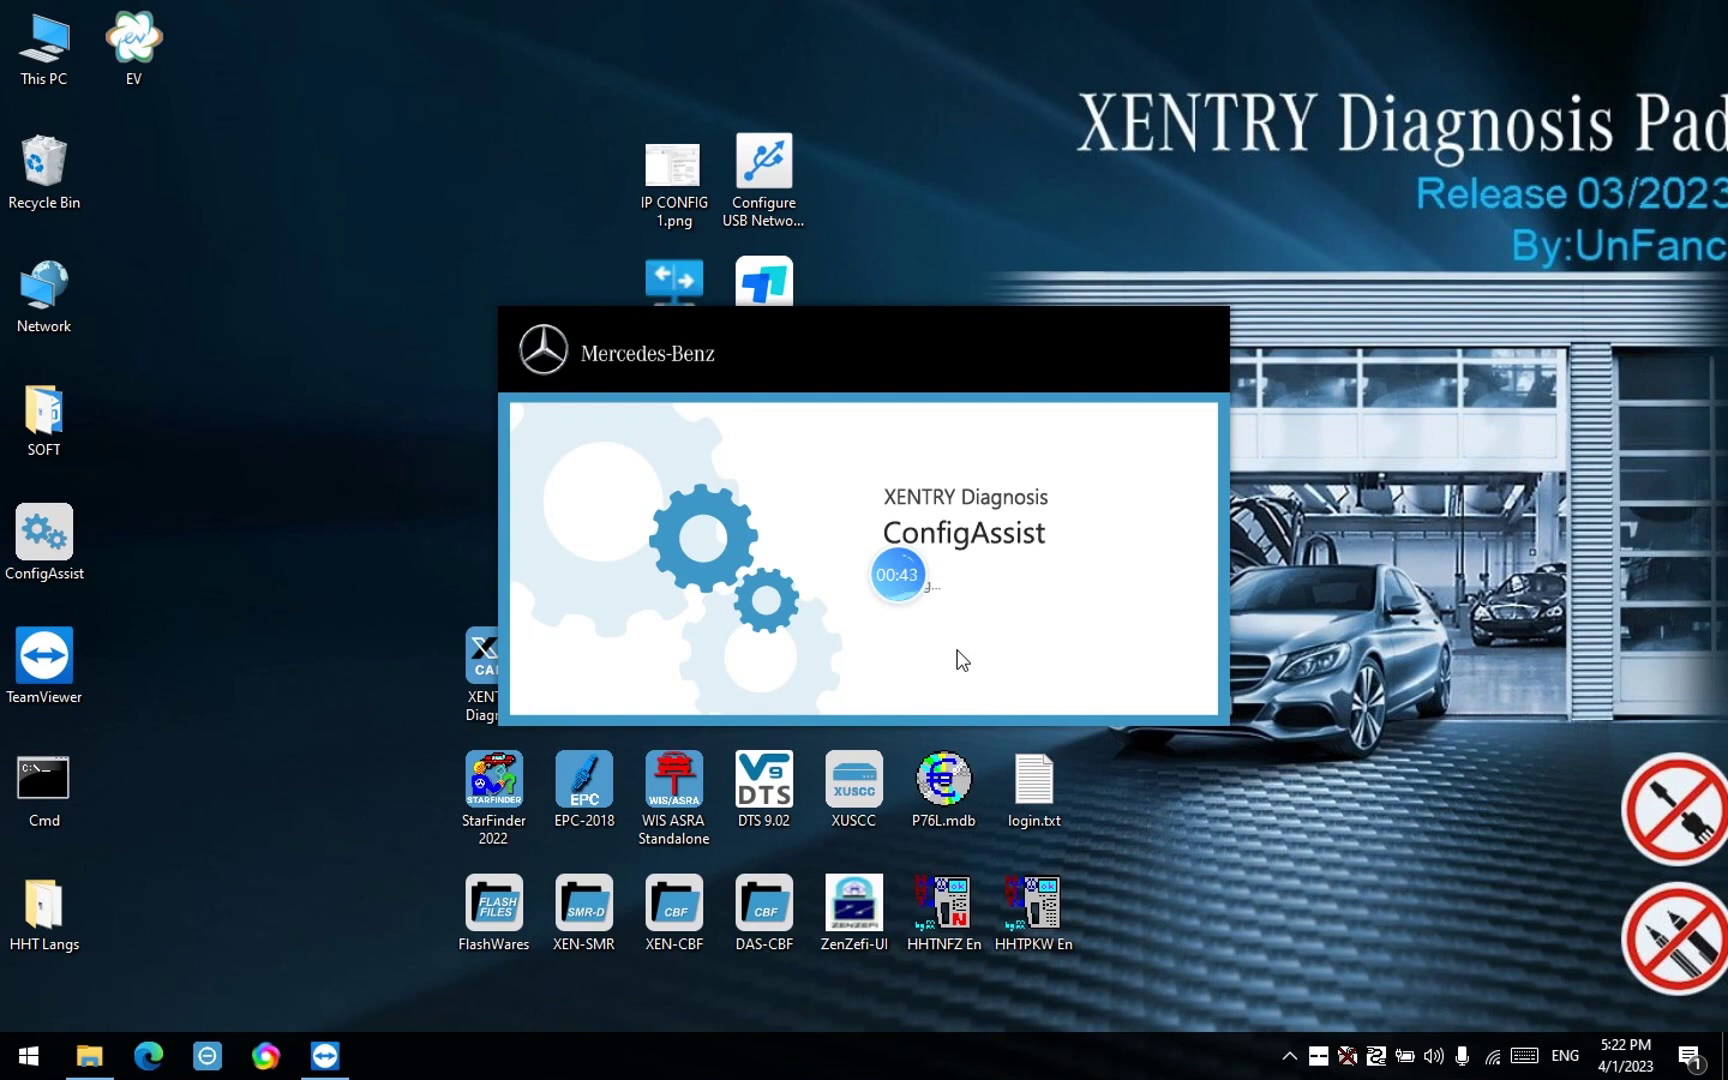
pyautogui.moveTo(905, 577); pyautogui.dragTo(1510, 1045)
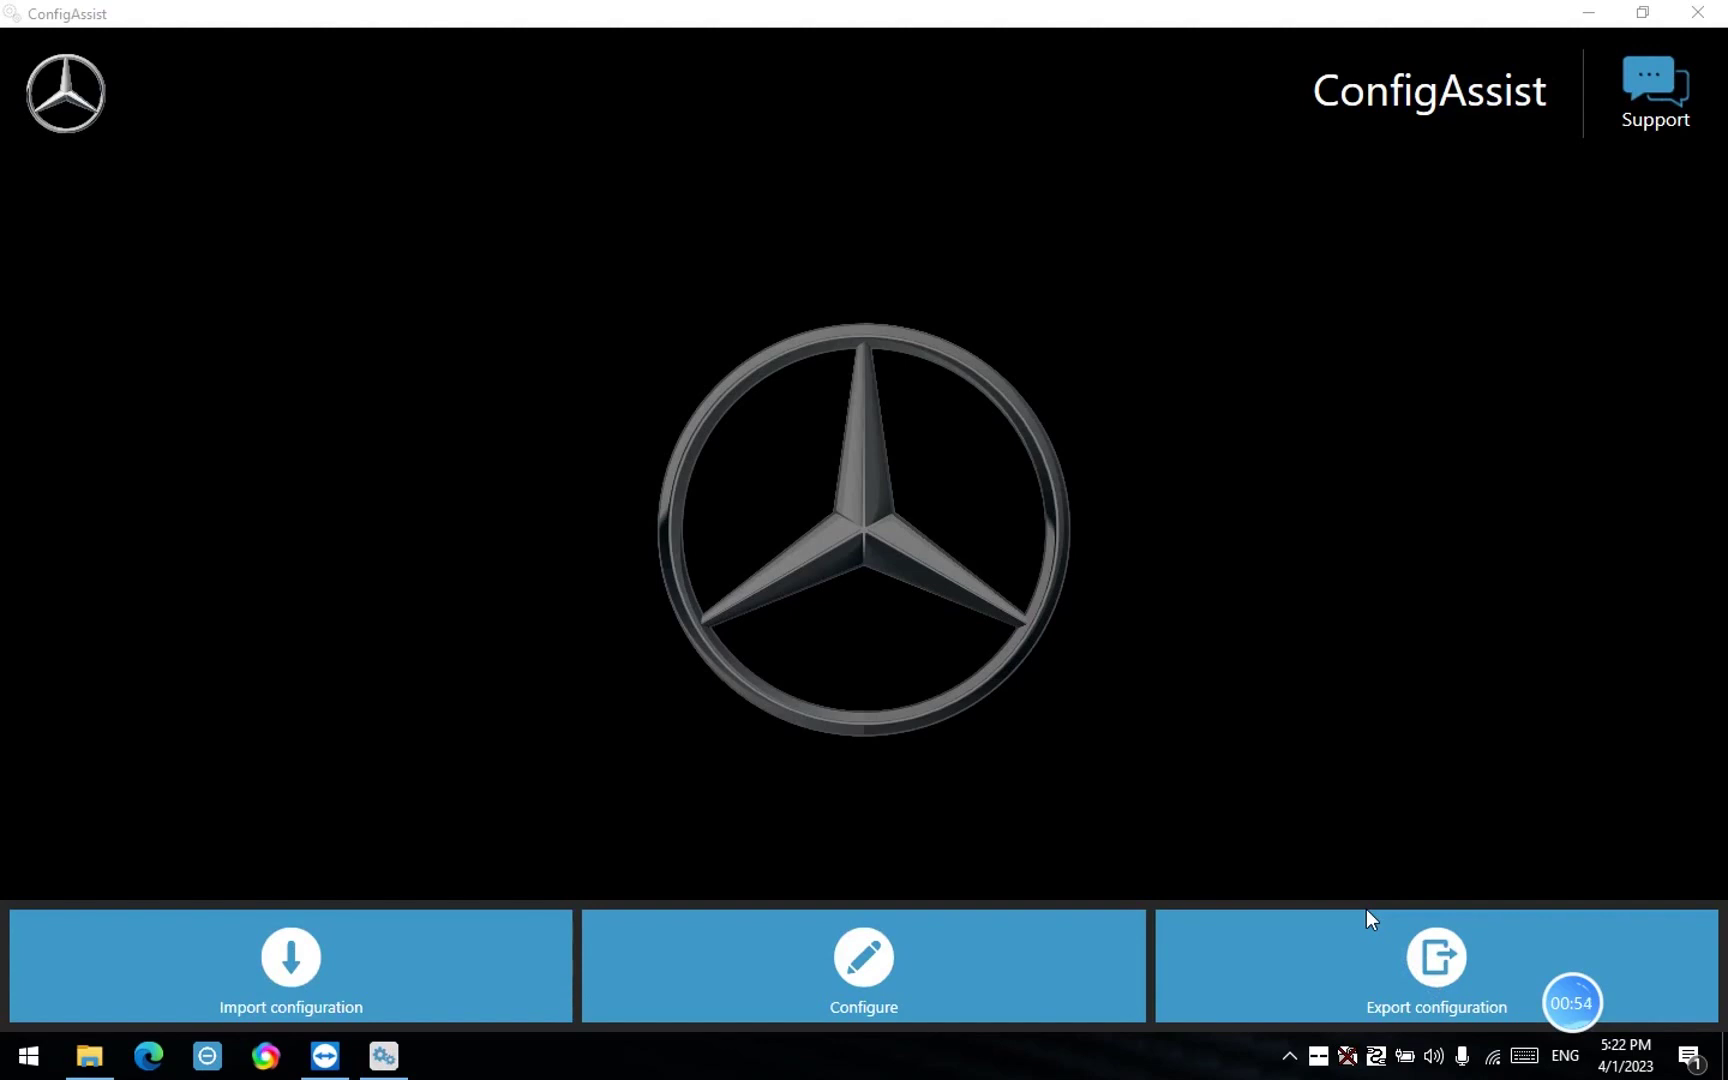
# Copy Hardware ID 4605AF07F10E from ConfigAssist's Install StartKey page, then minimize ConfigAssist
pyautogui.click(893, 965)
pyautogui.click(781, 964)
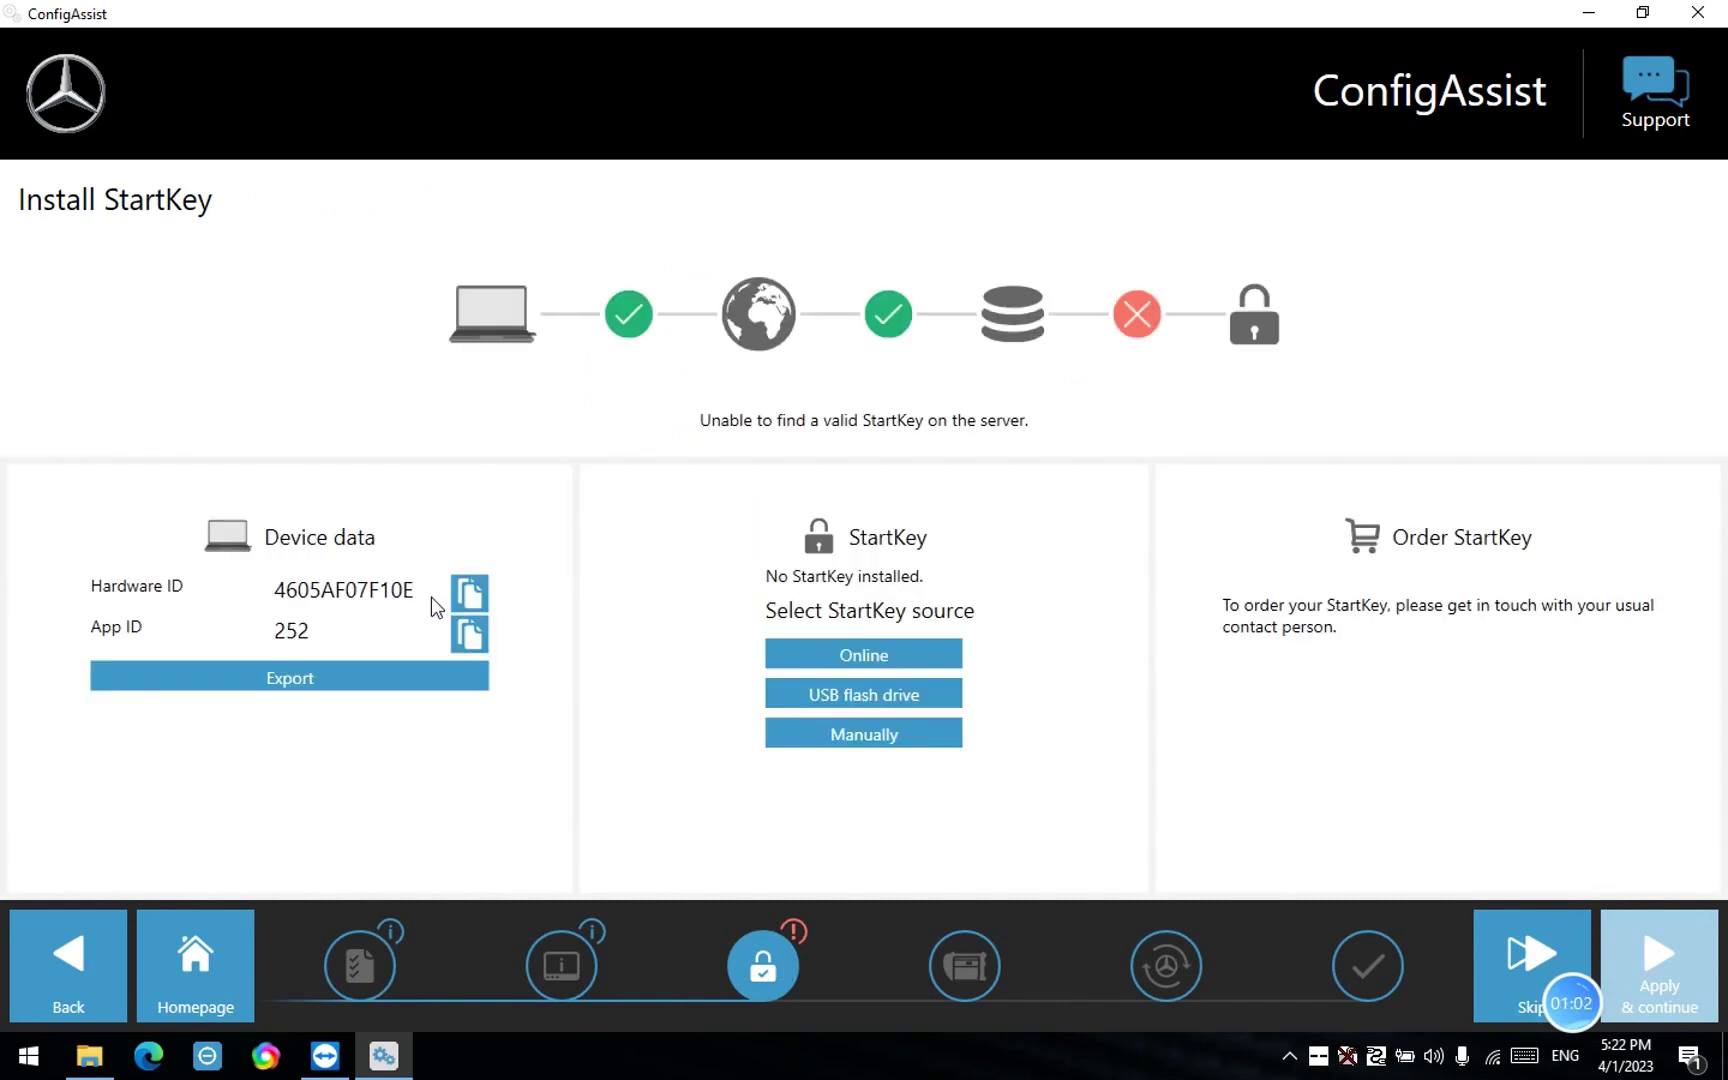
pyautogui.click(412, 590)
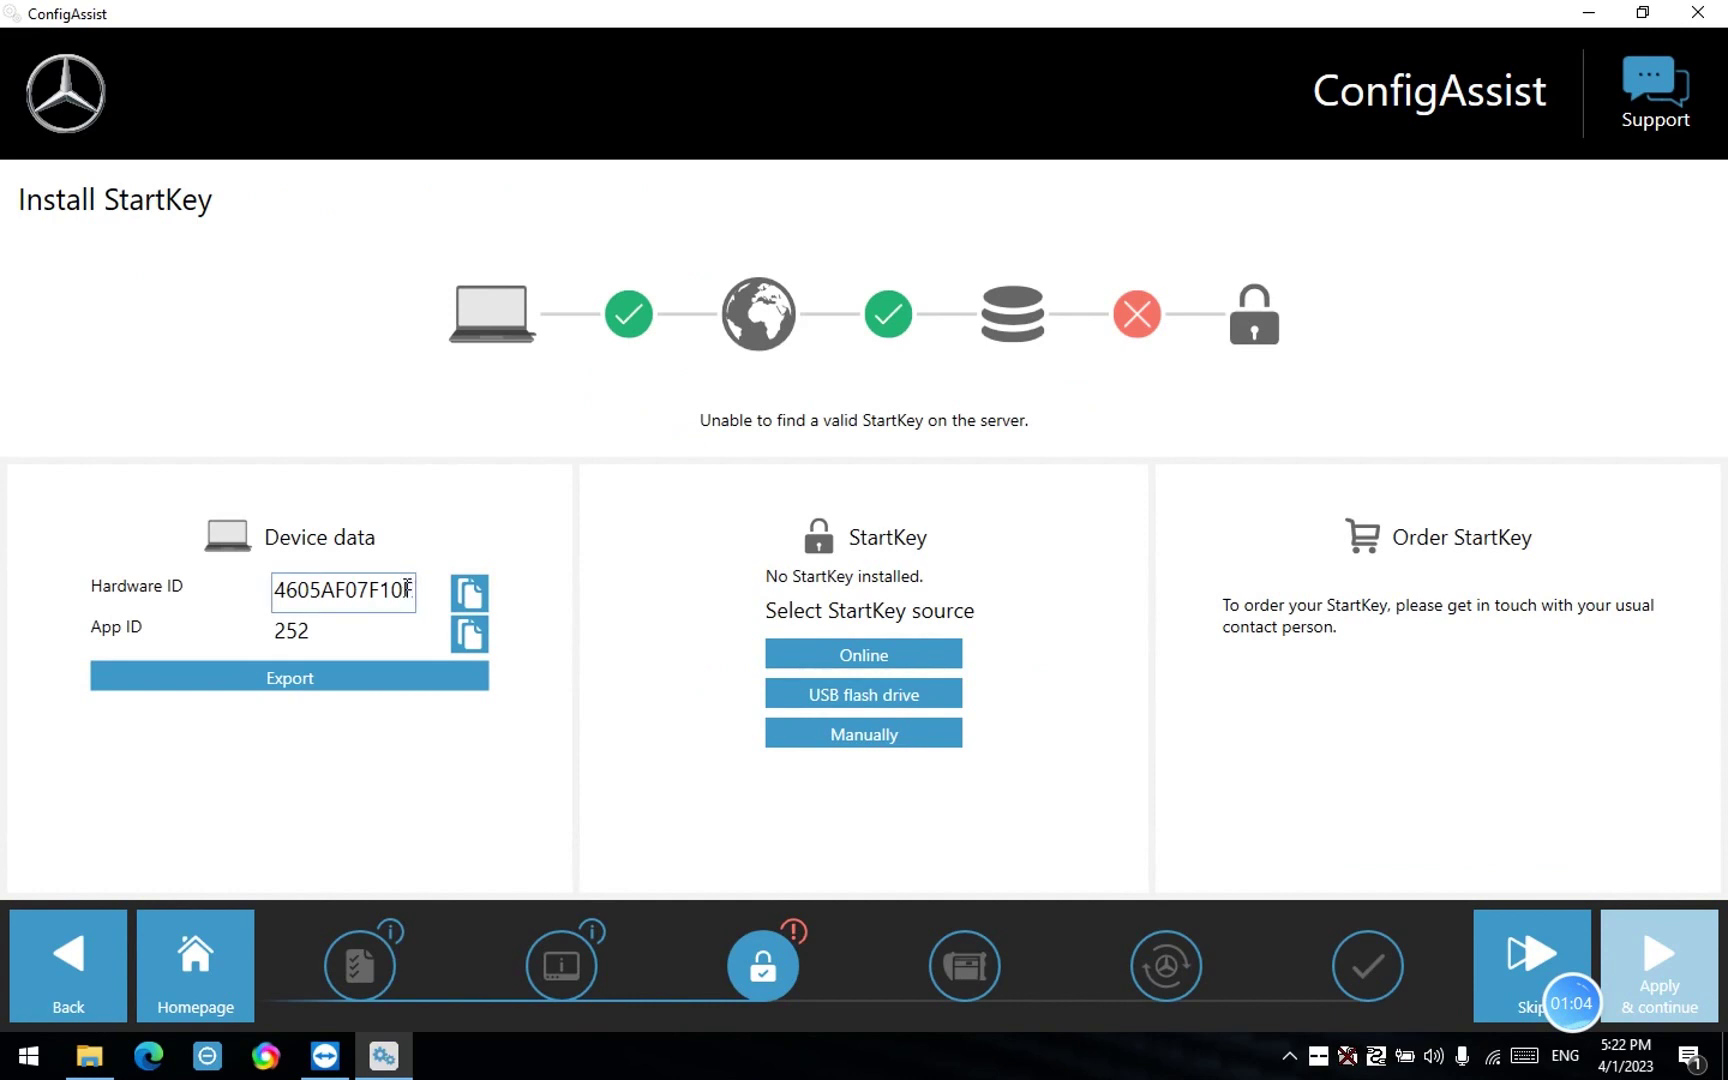
pyautogui.moveTo(412, 590); pyautogui.dragTo(268, 590)
pyautogui.rightClick(306, 590)
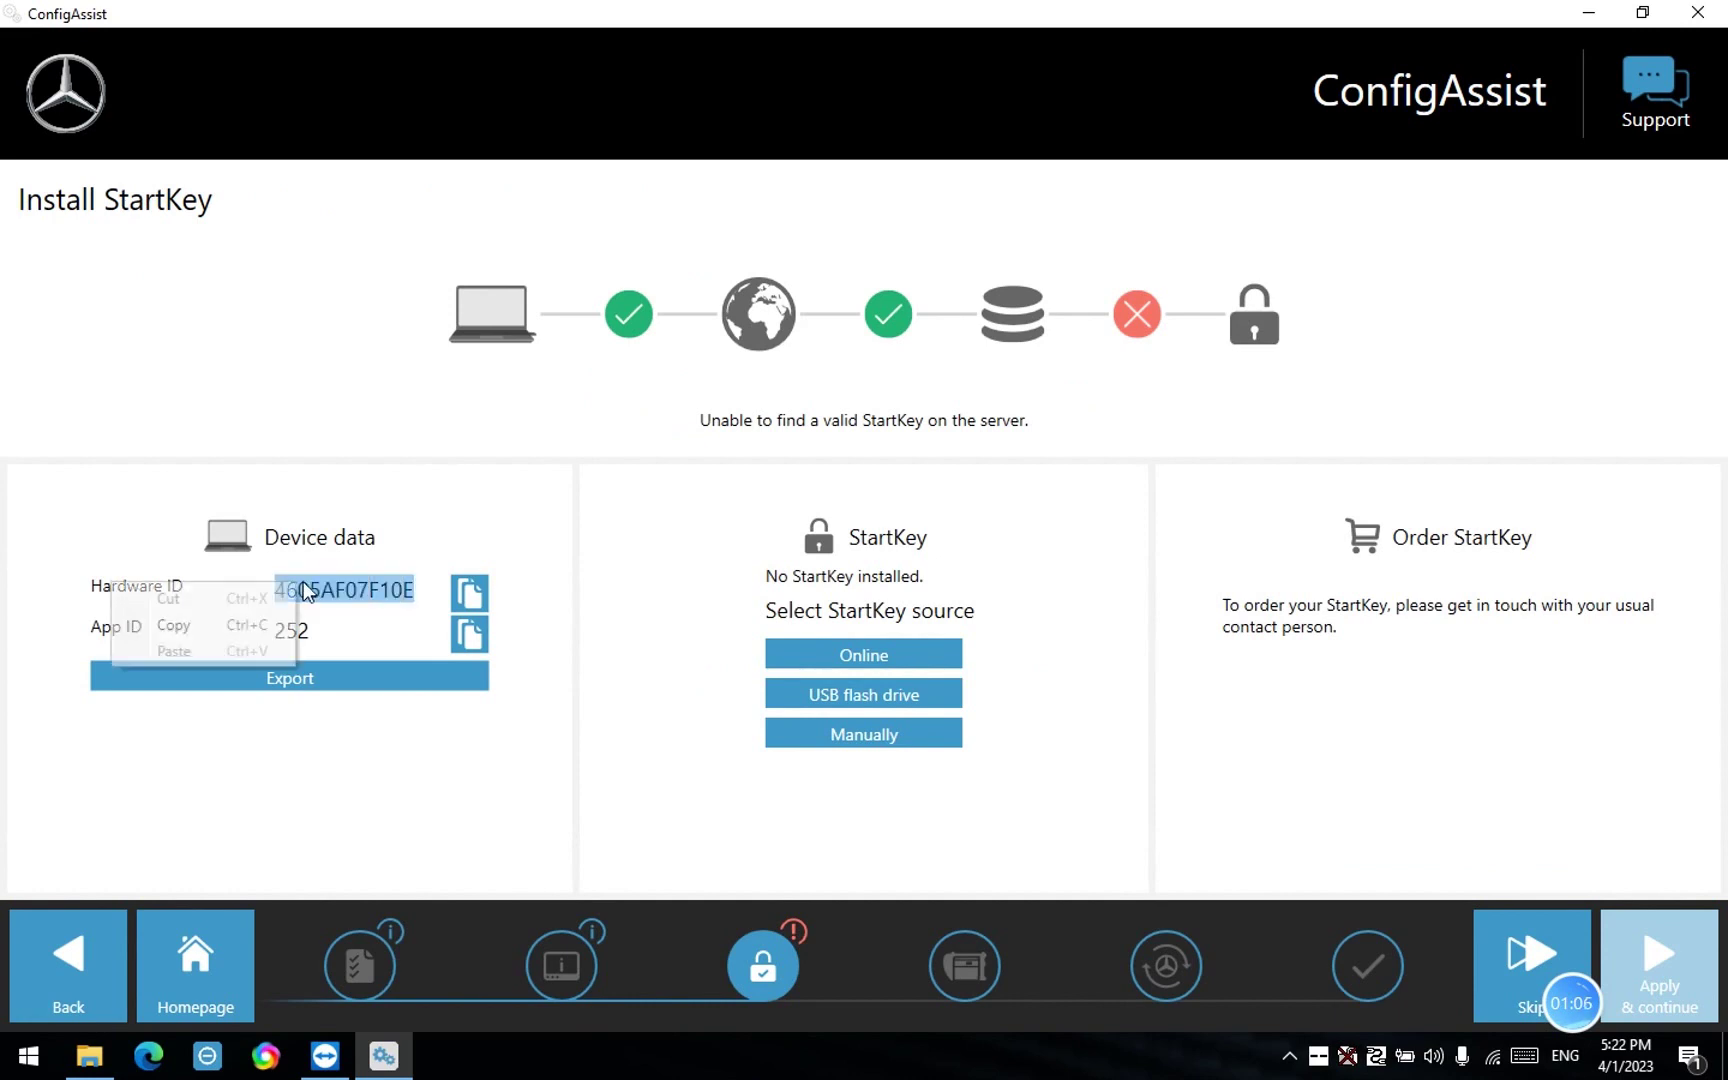
pyautogui.click(252, 625)
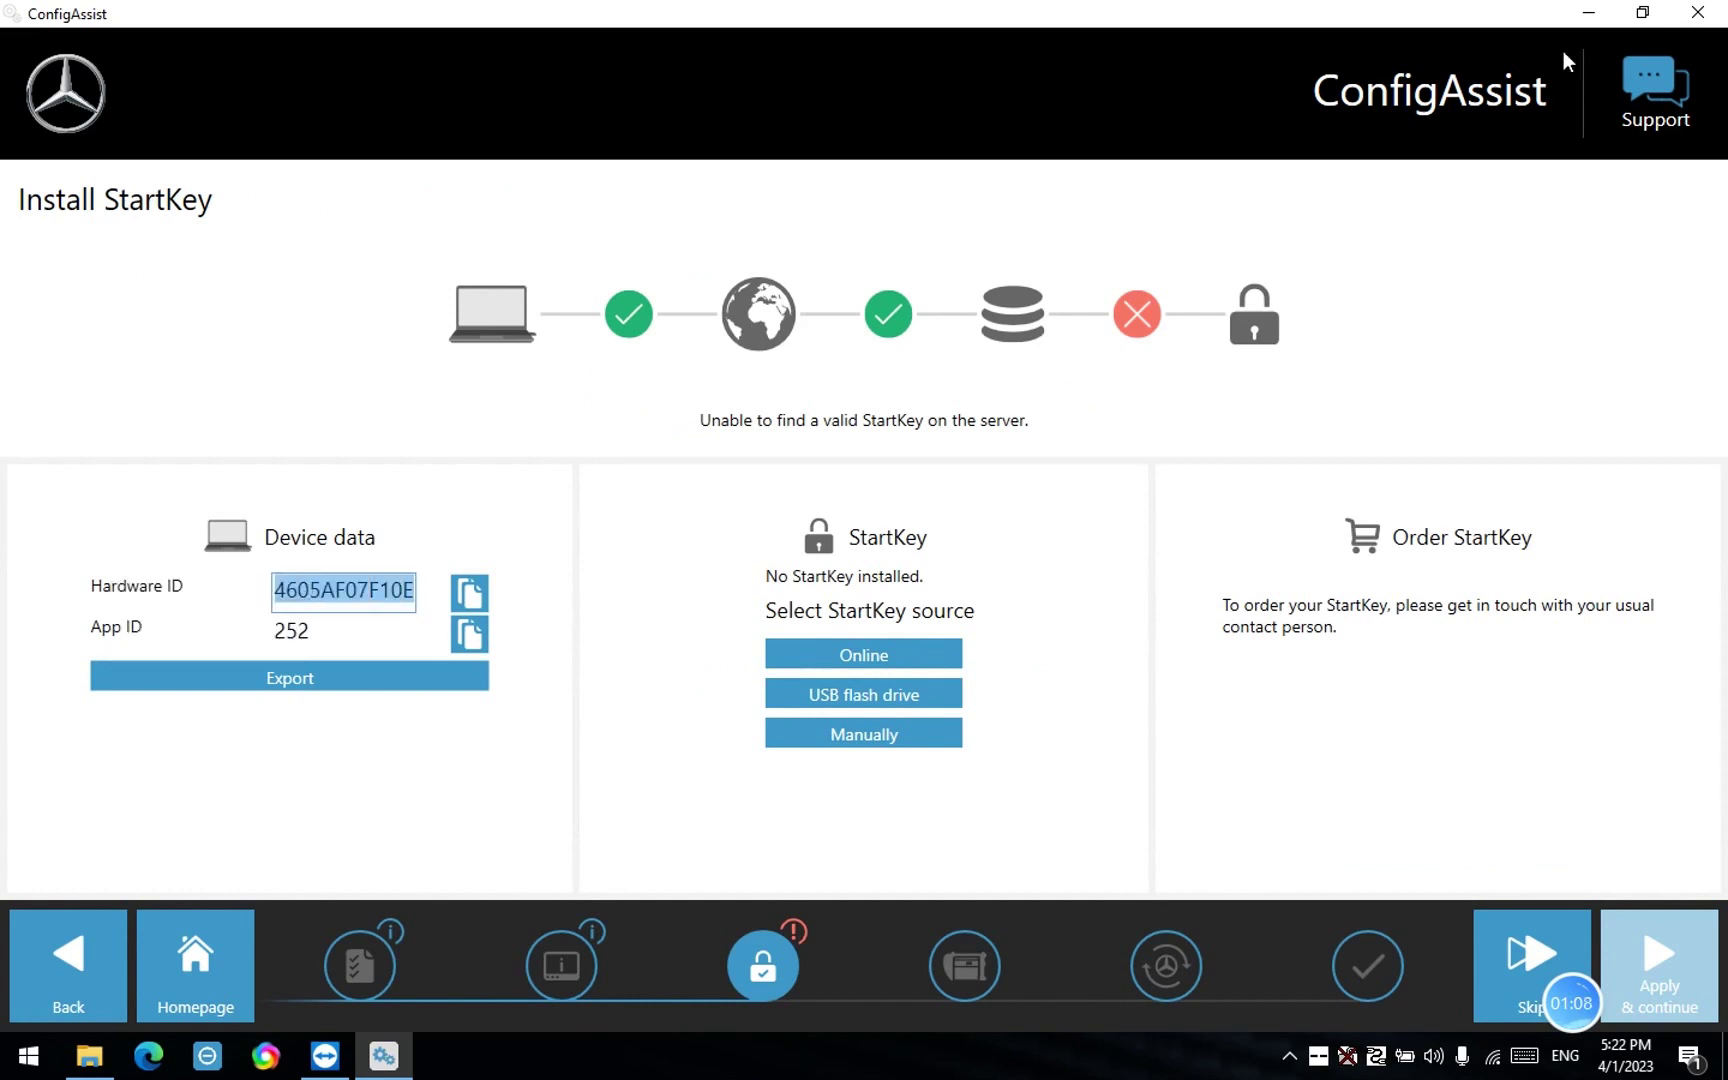
pyautogui.click(1588, 13)
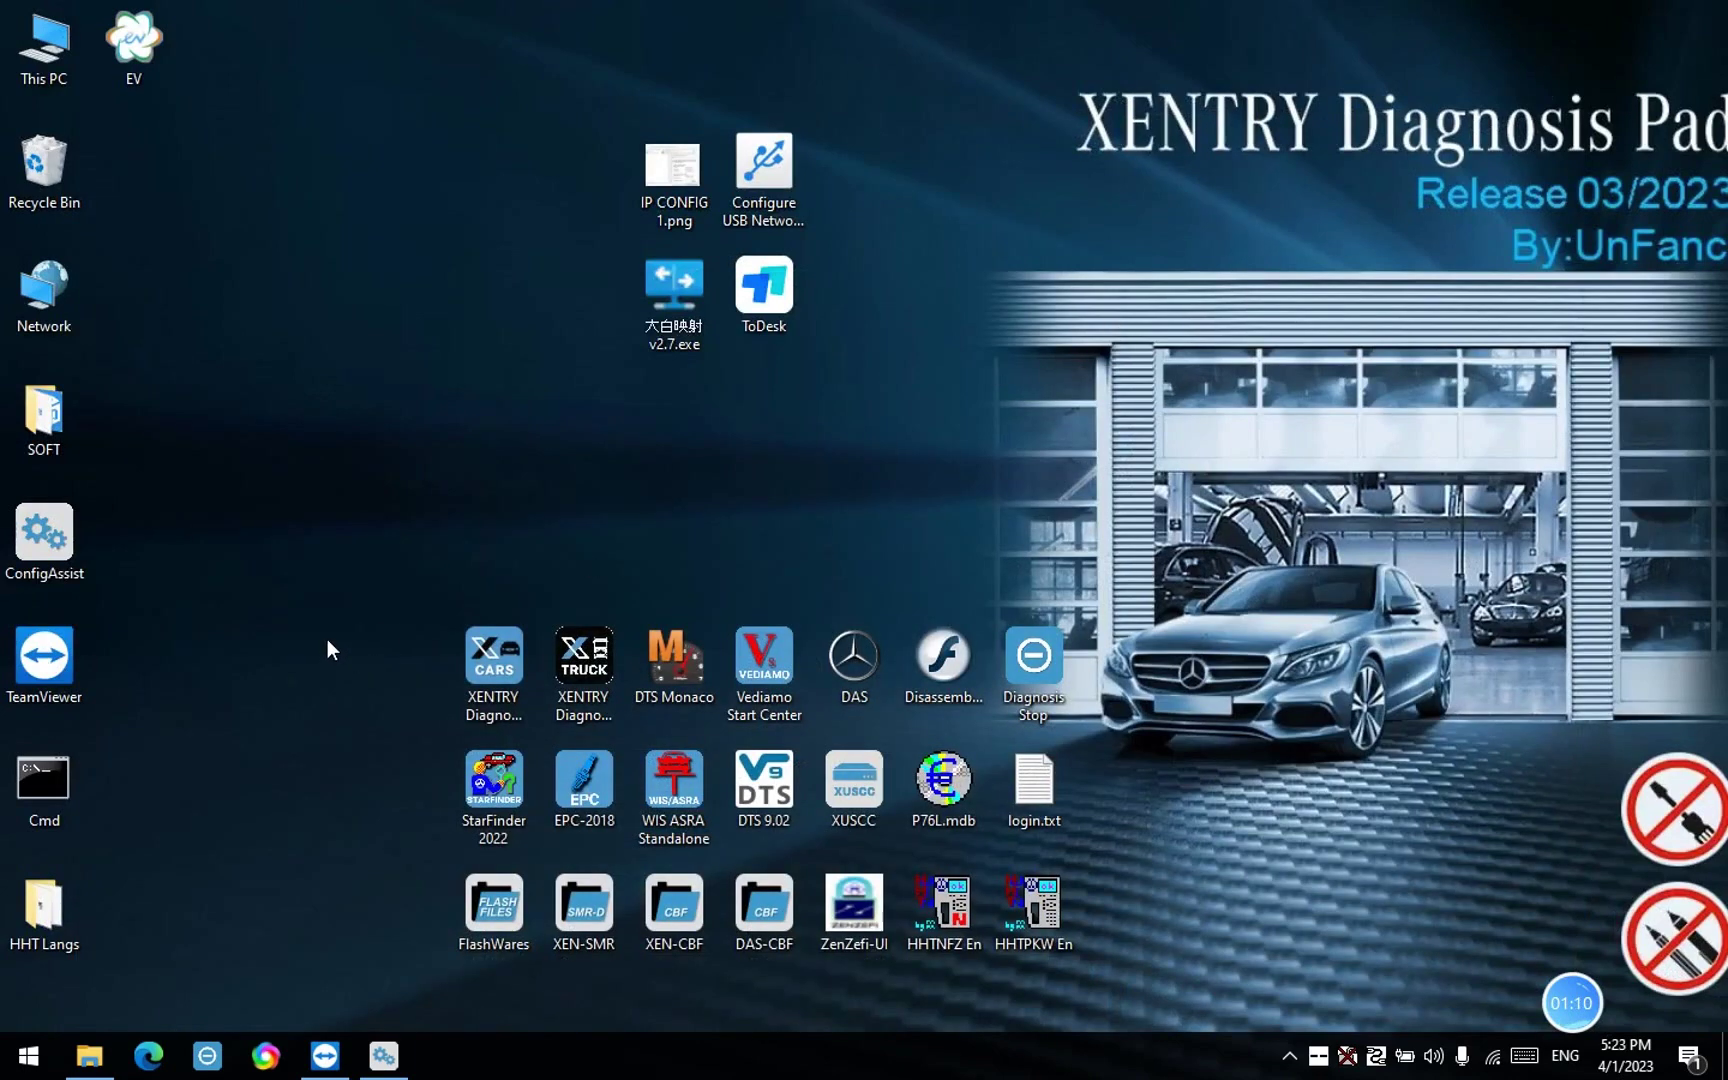
# Create New Text Document.txt on the desktop and open it in Notepad
pyautogui.rightClick(292, 590)
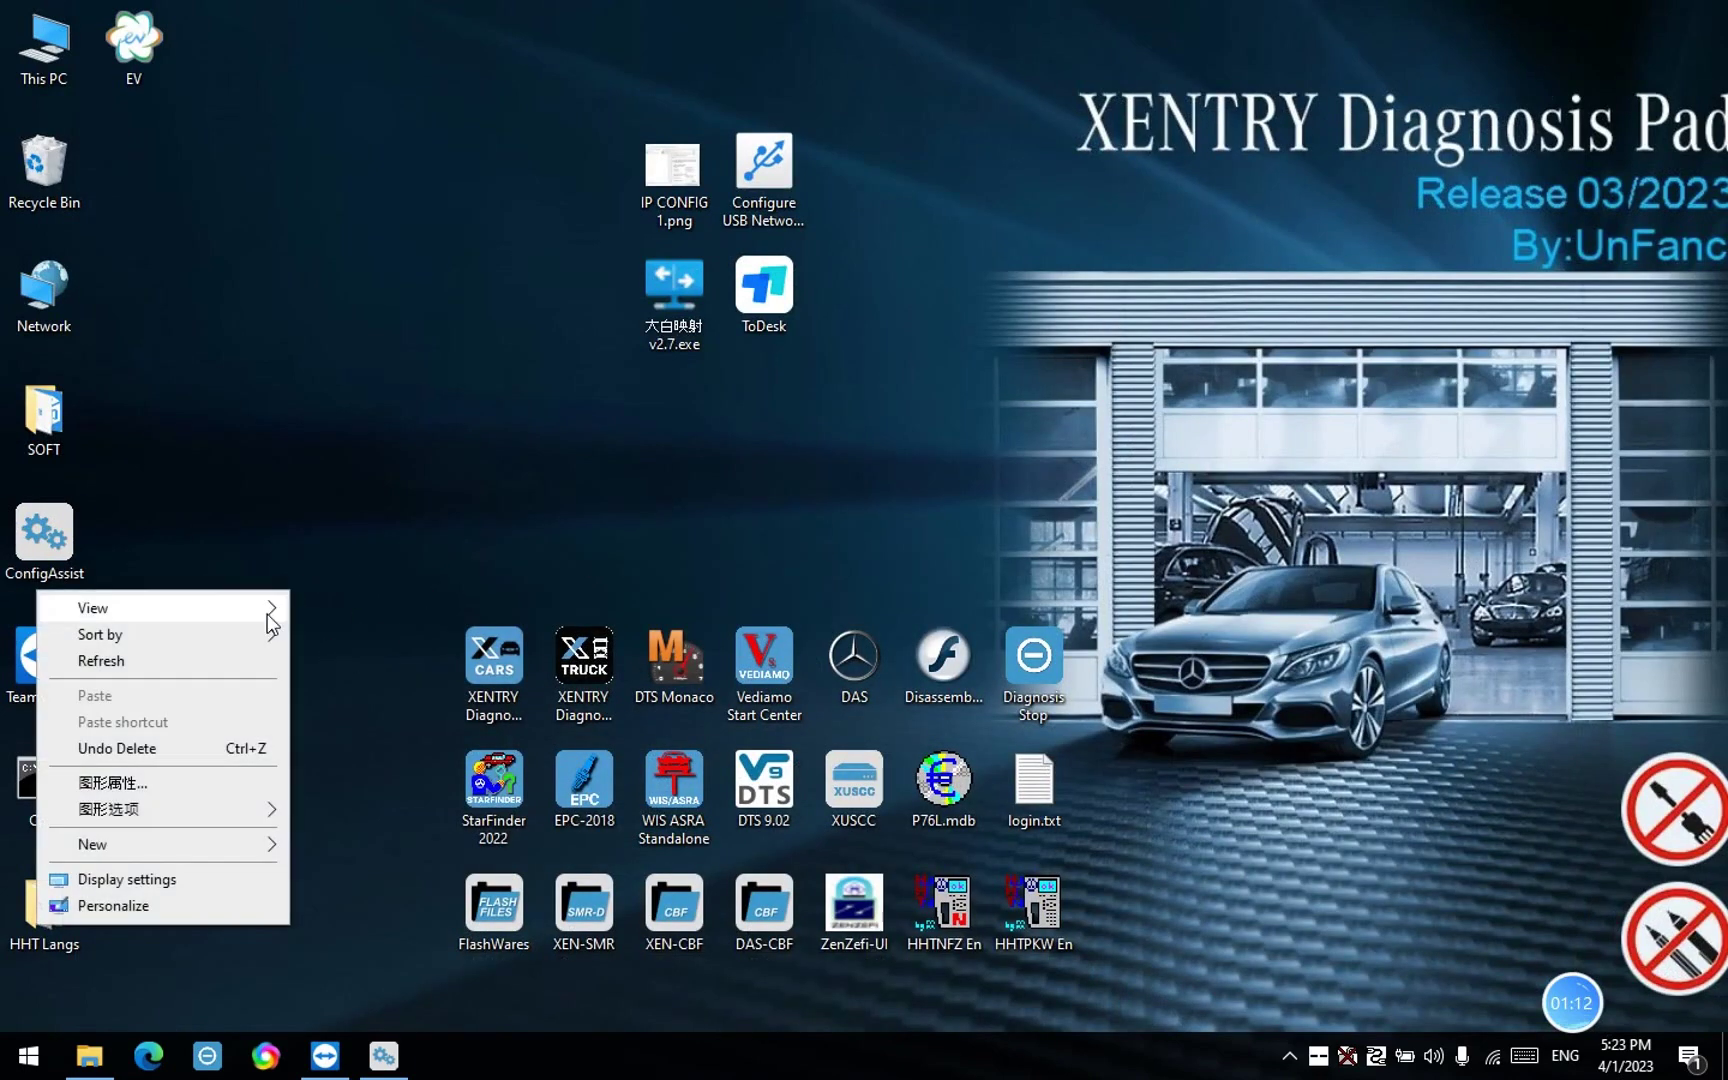
pyautogui.moveTo(166, 845)
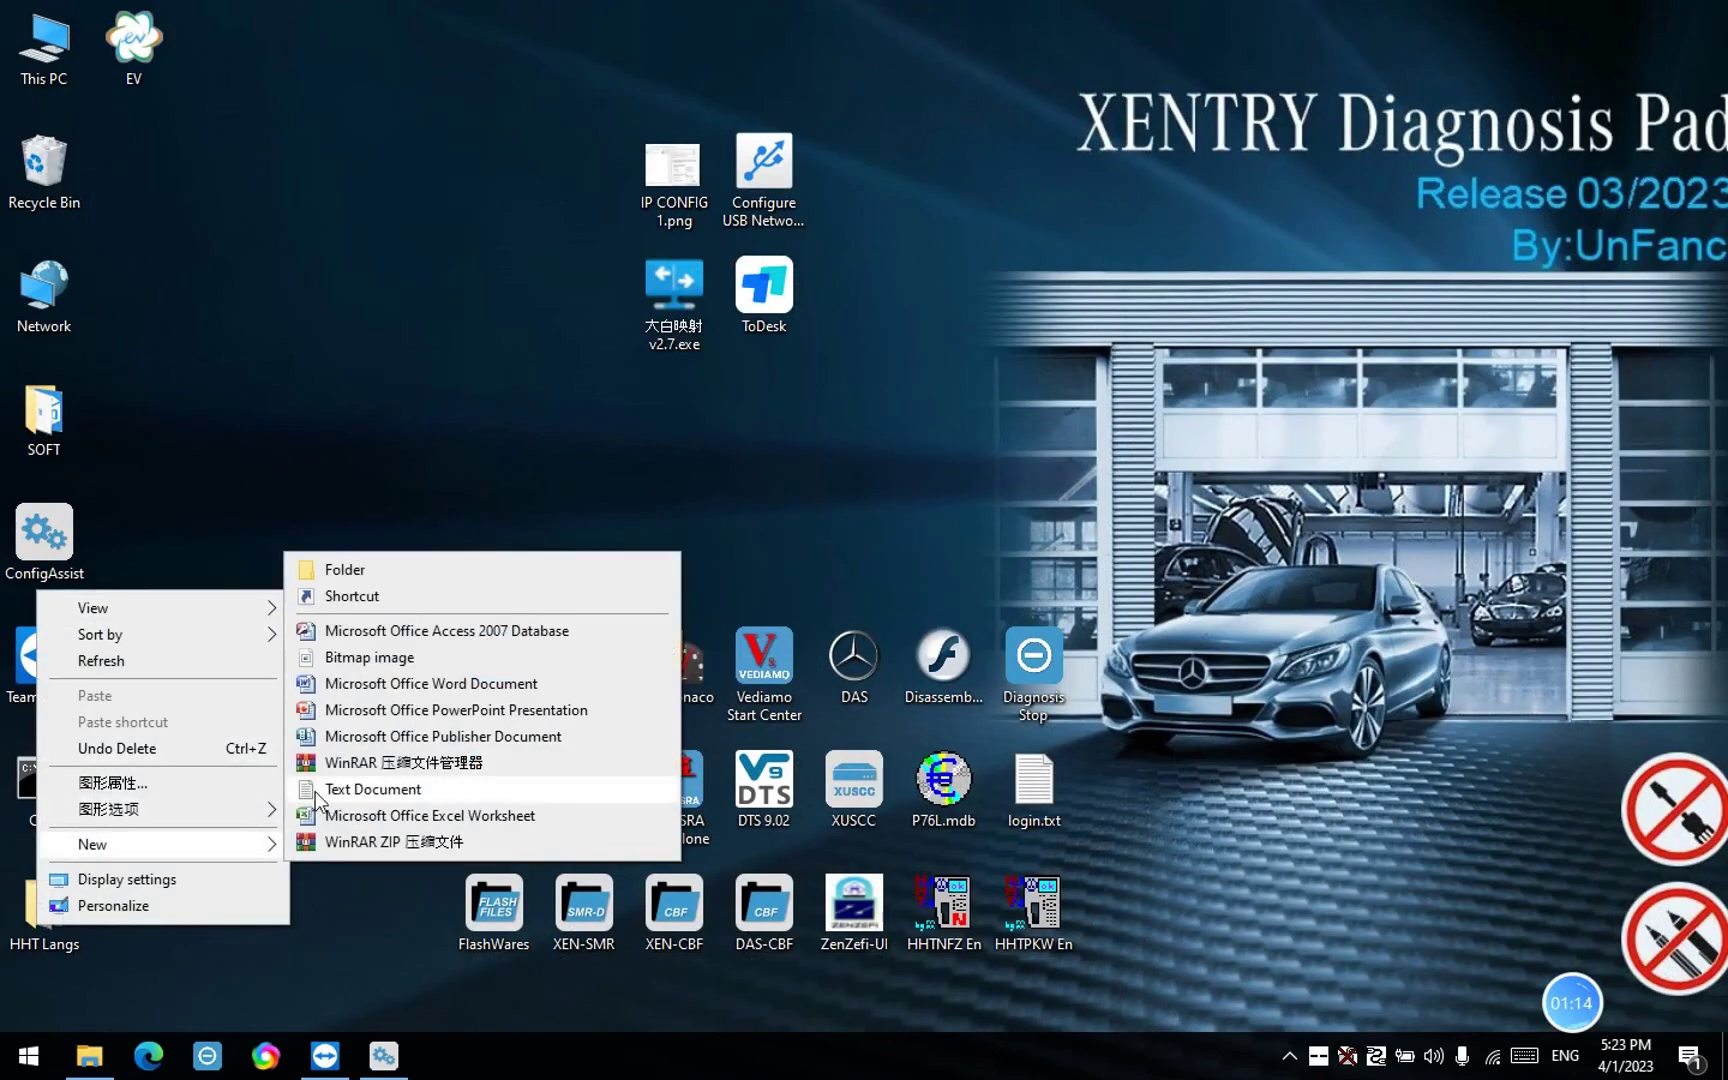
pyautogui.click(318, 789)
pyautogui.press('Return')
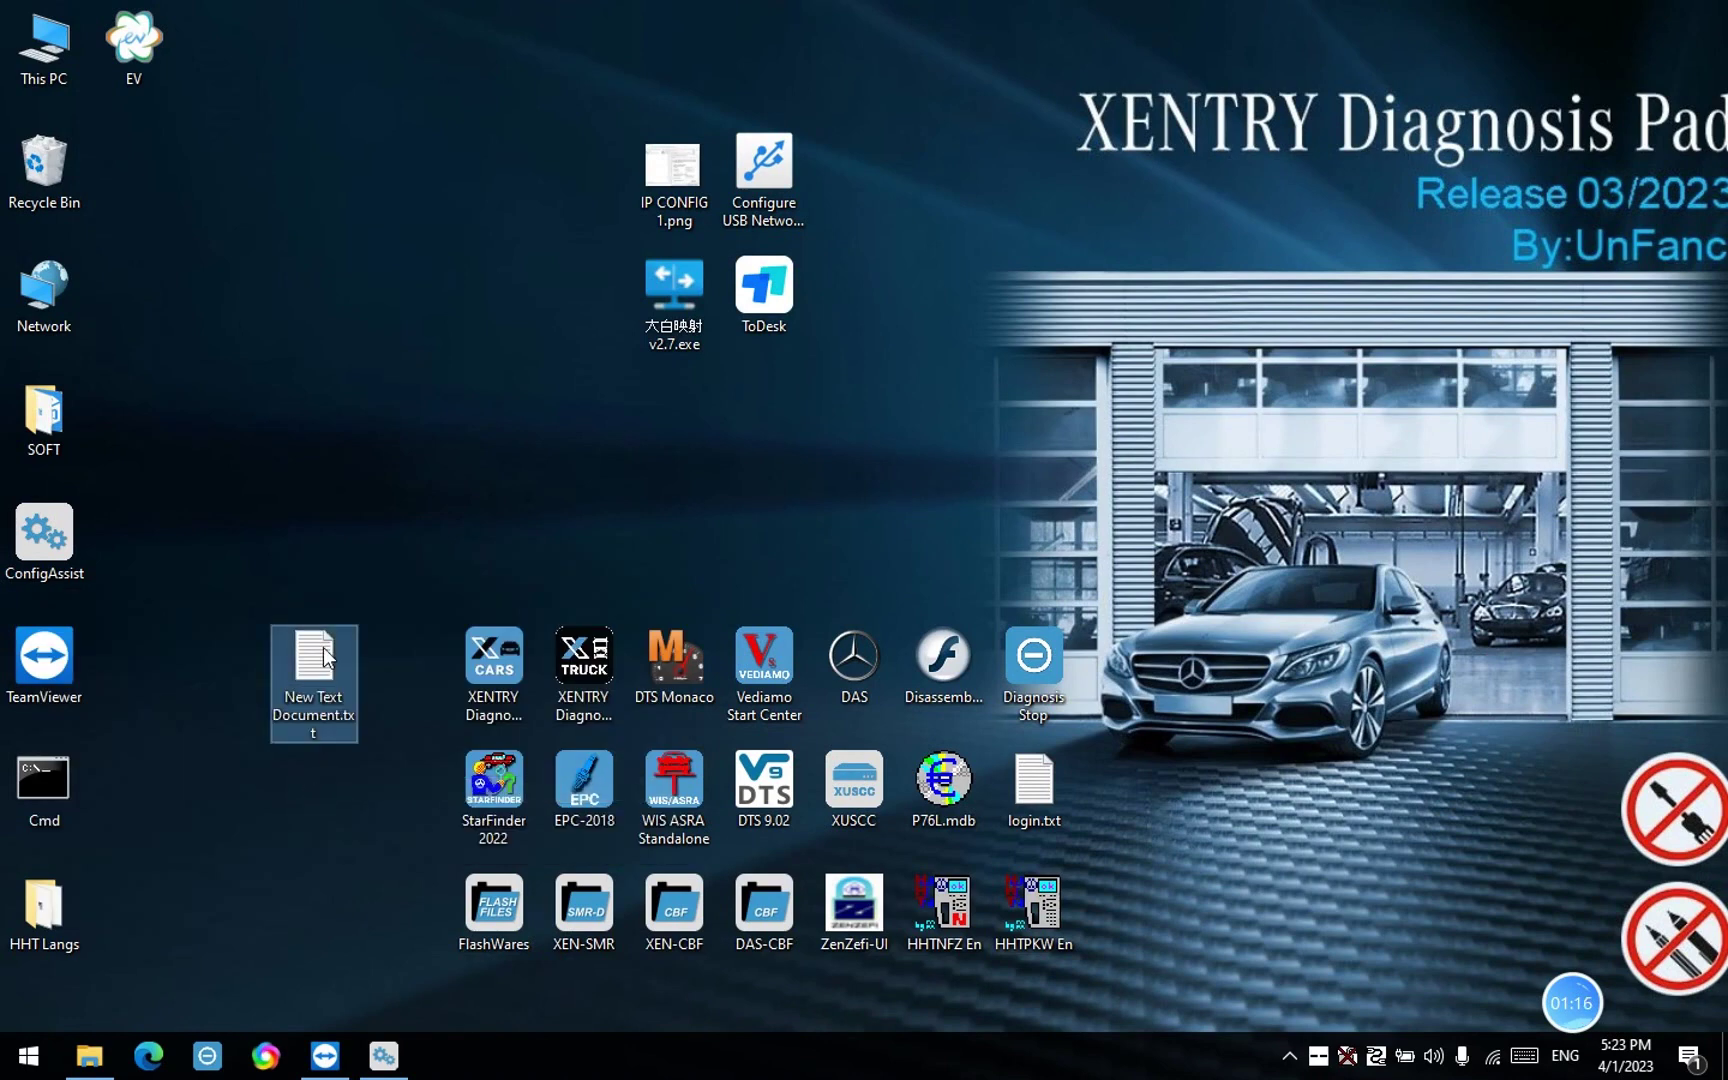
pyautogui.press('Return')
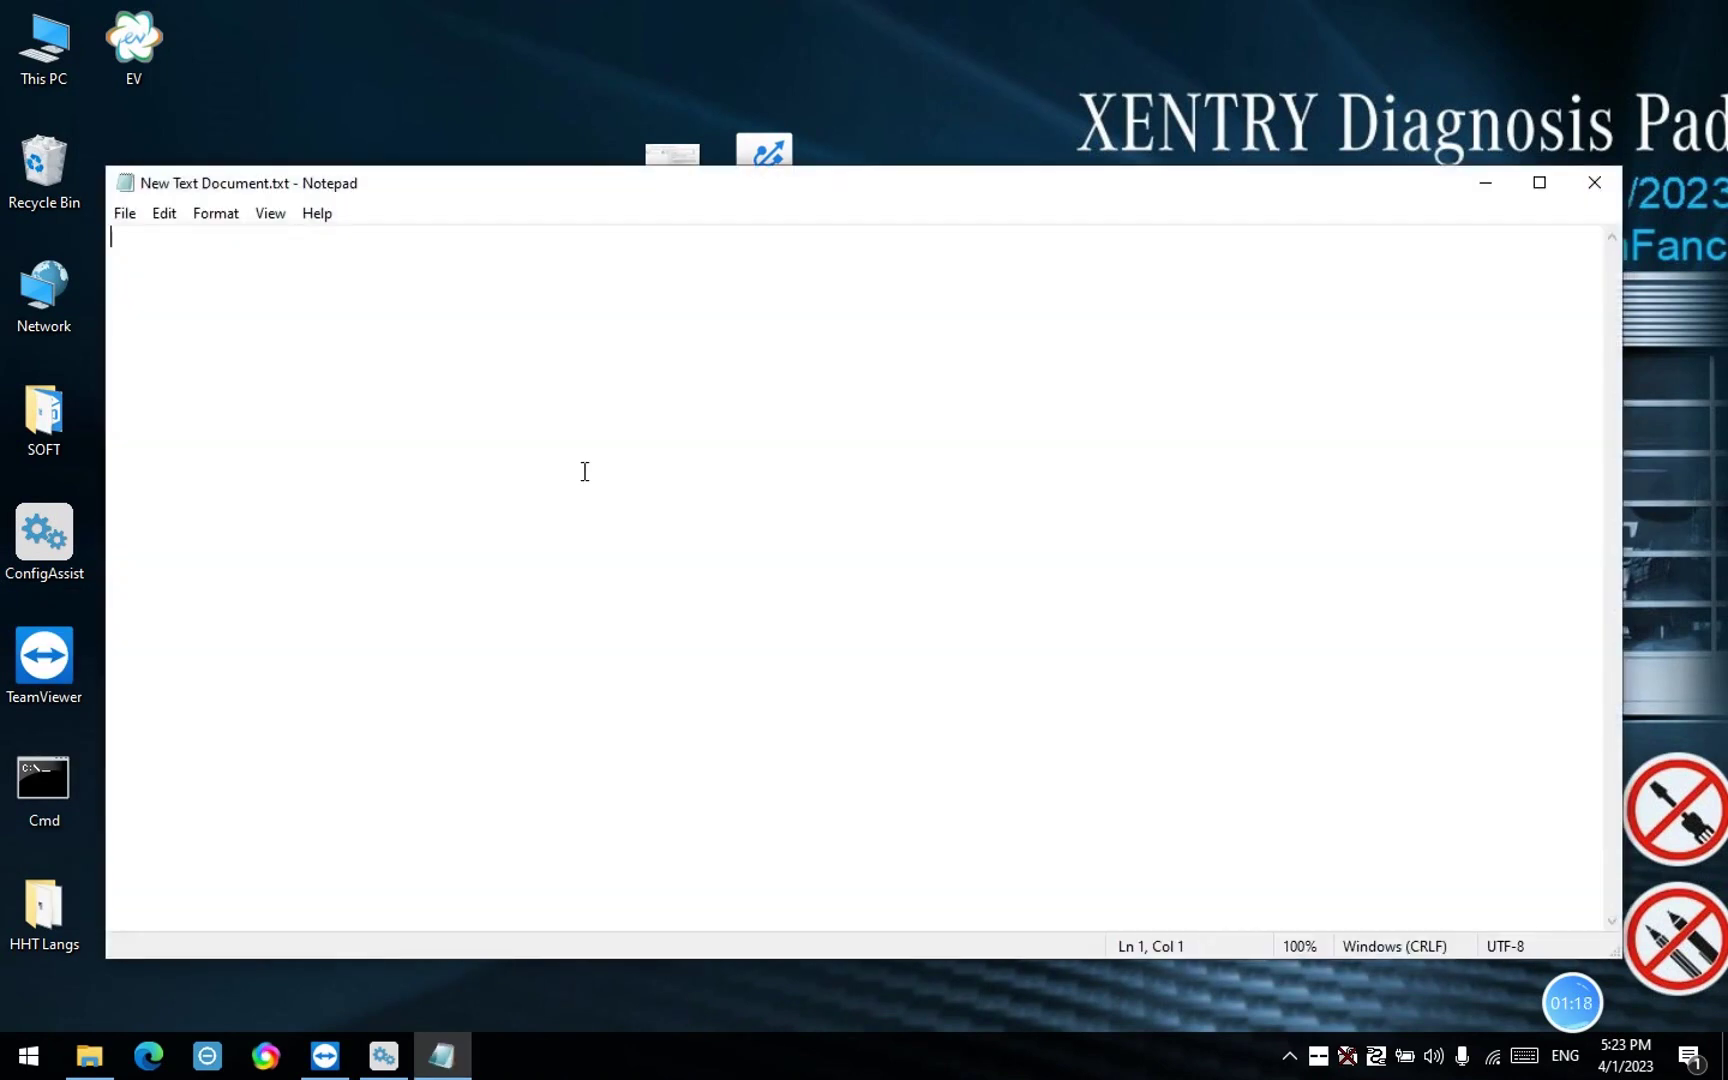
# Write the heading 'xentry' with Hardware ID 4605AF07F10E pasted below it, then minimize Notepad
pyautogui.write('XE')
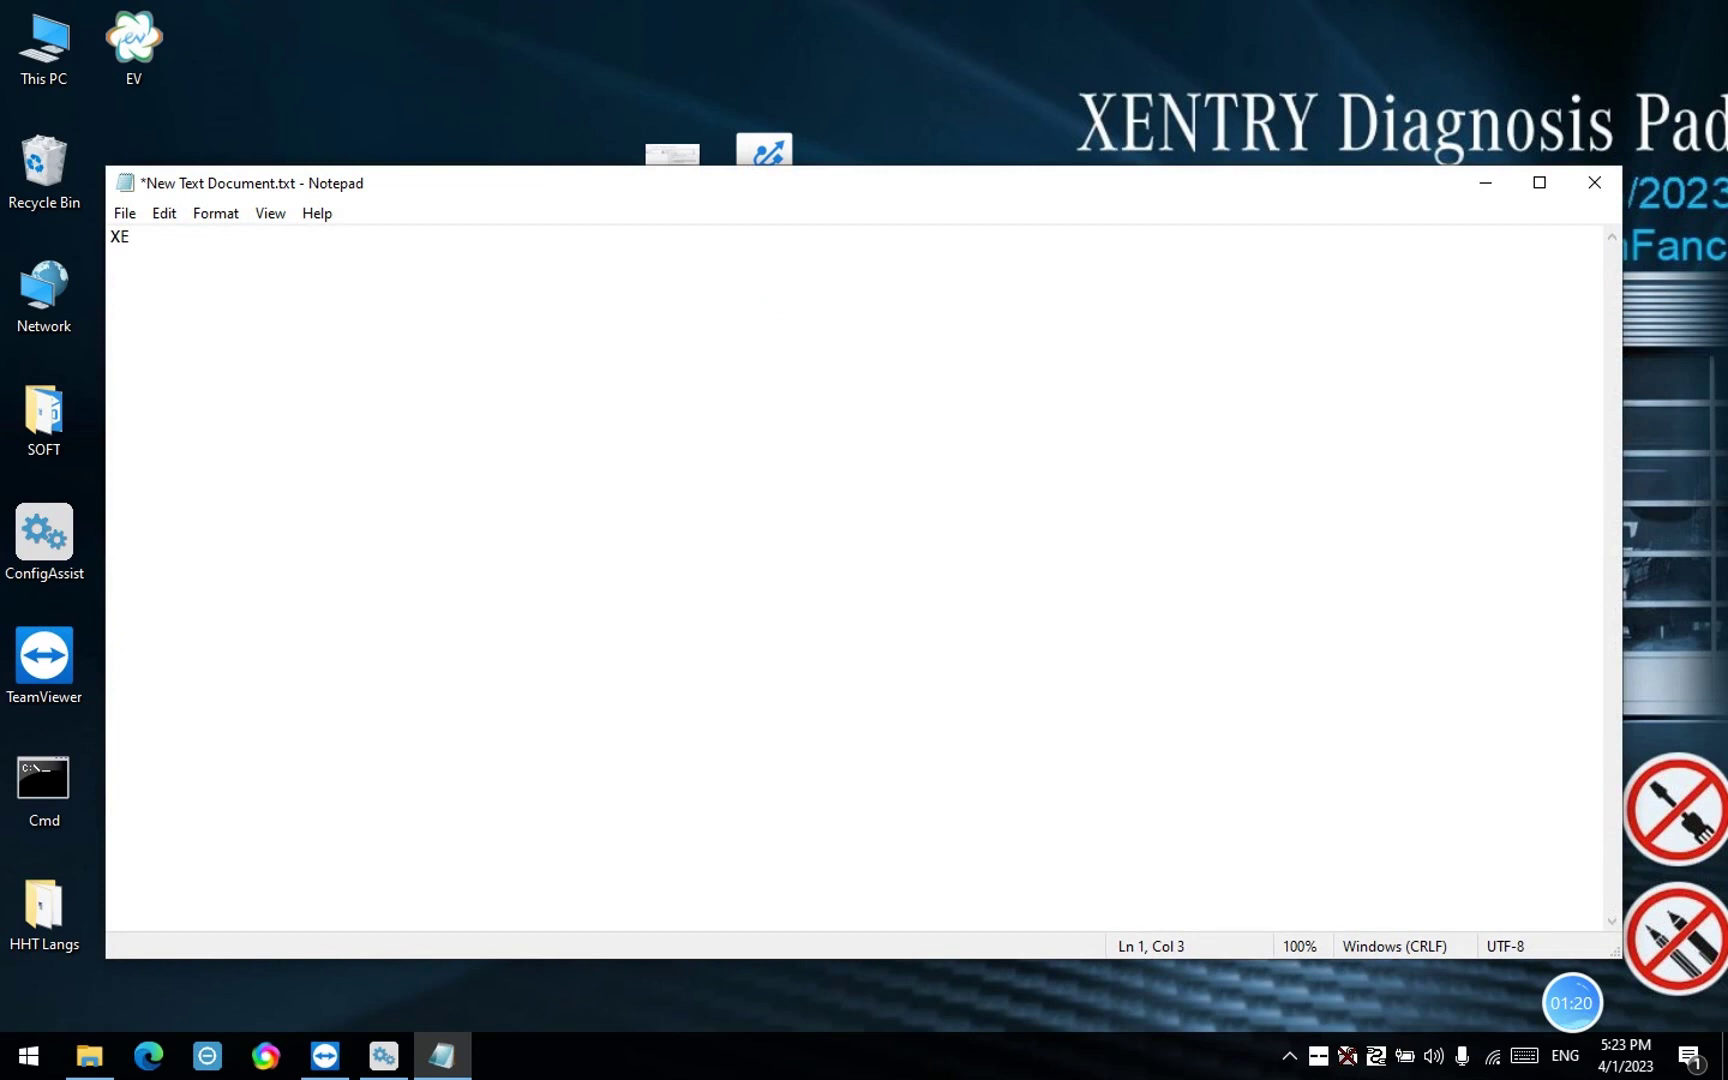
pyautogui.press('BackSpace')
pyautogui.write('xentry:')
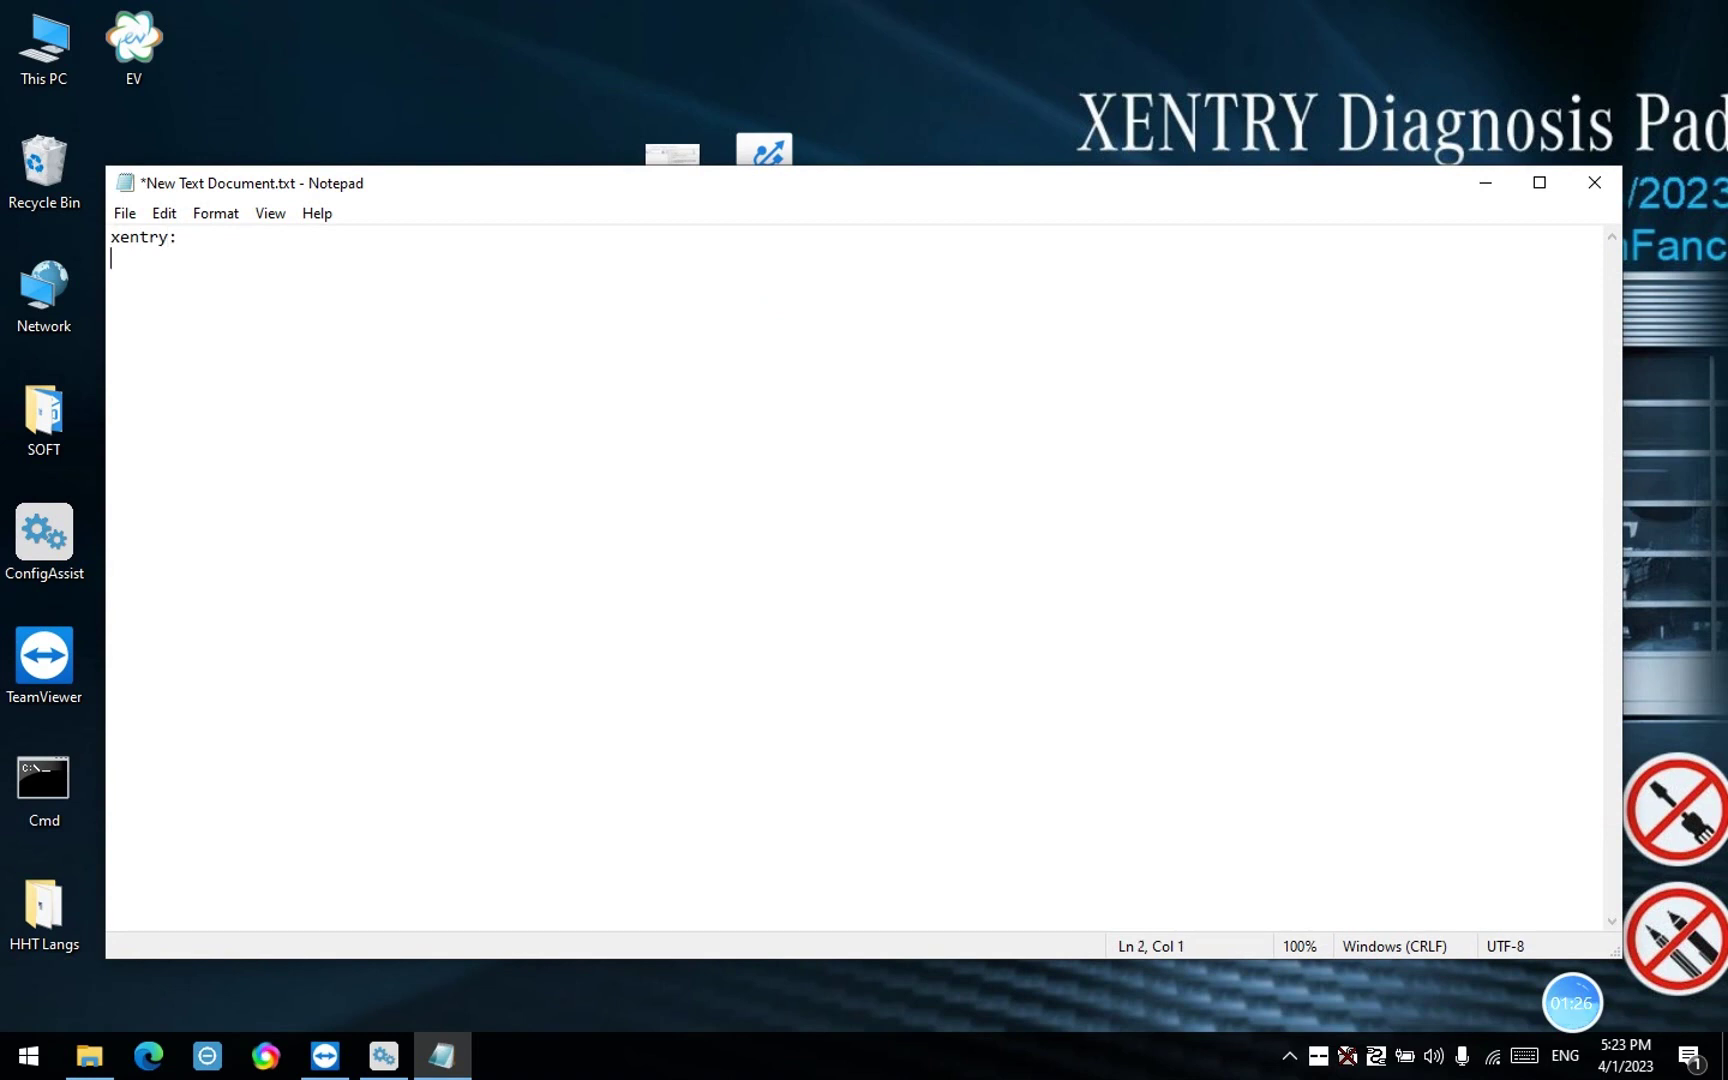
pyautogui.hotkey('ctrl', 'v')
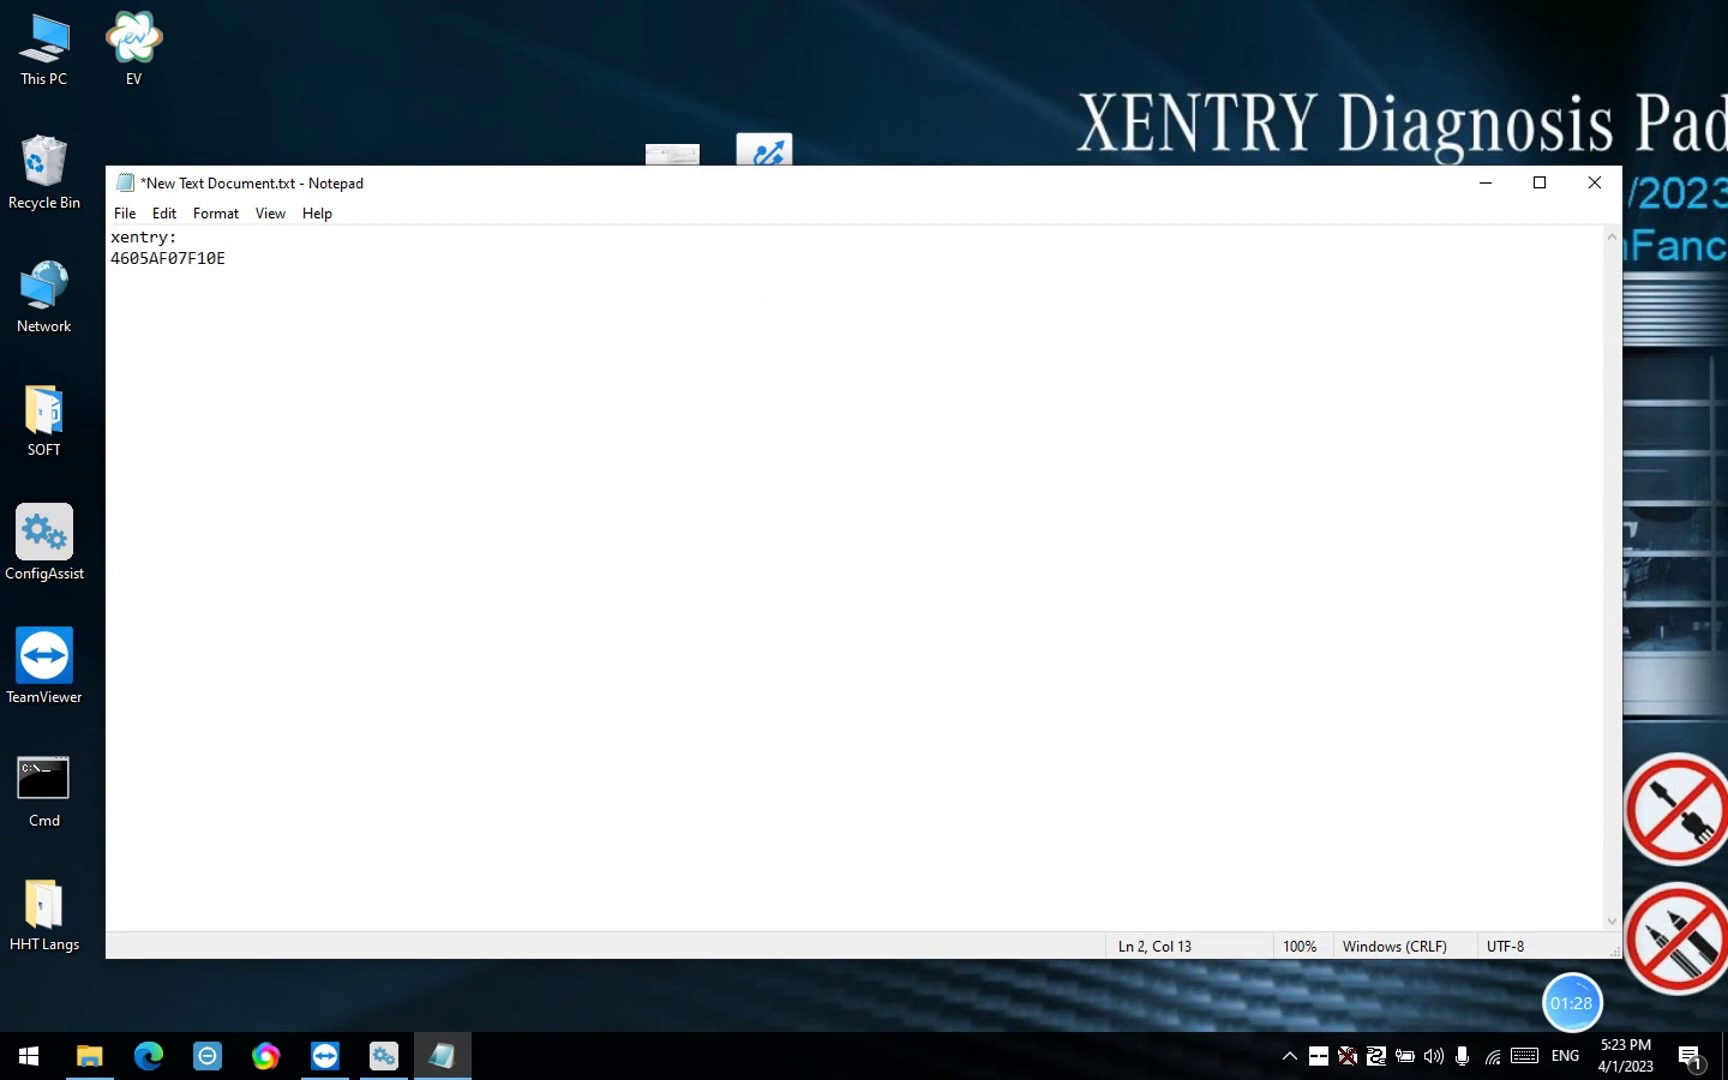
pyautogui.press('Return')
pyautogui.press('Return')
pyautogui.click(1482, 190)
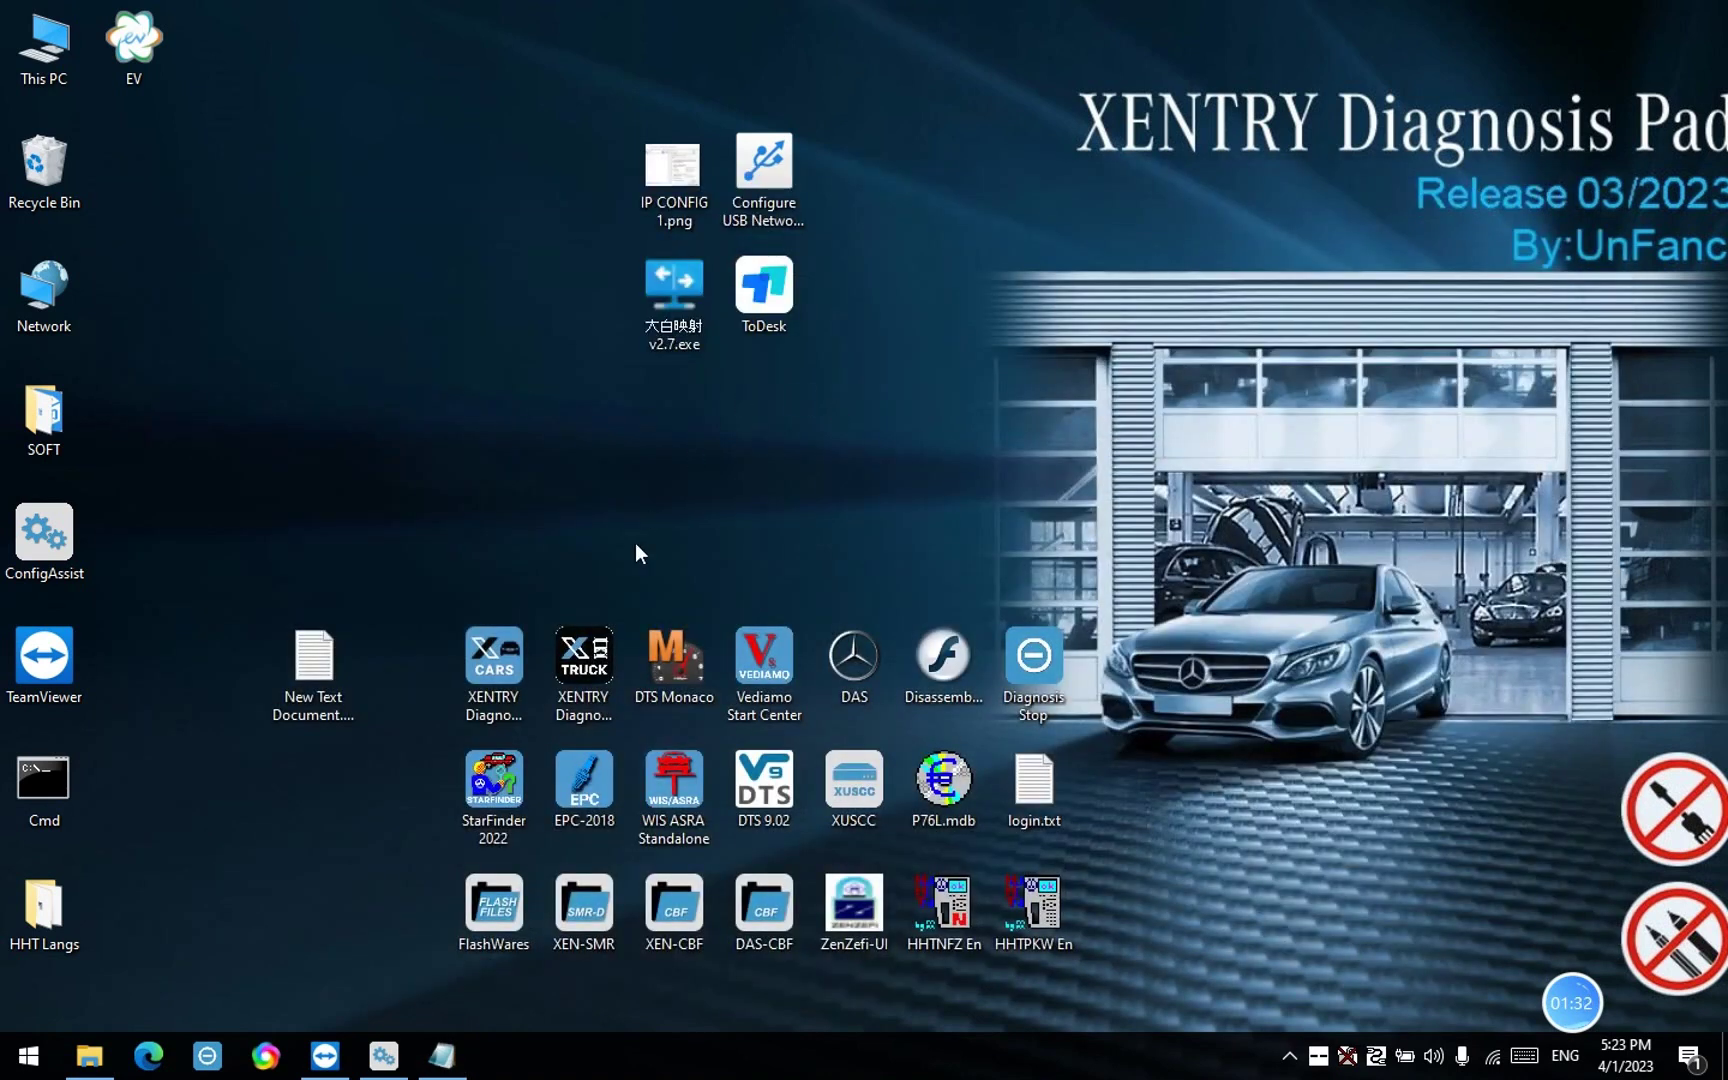
# Launch XENTRY Diagnosis Cars and copy Hardware ID AC820-864EC-6ECDD-AA68F into the Name field
pyautogui.rightClick(512, 659)
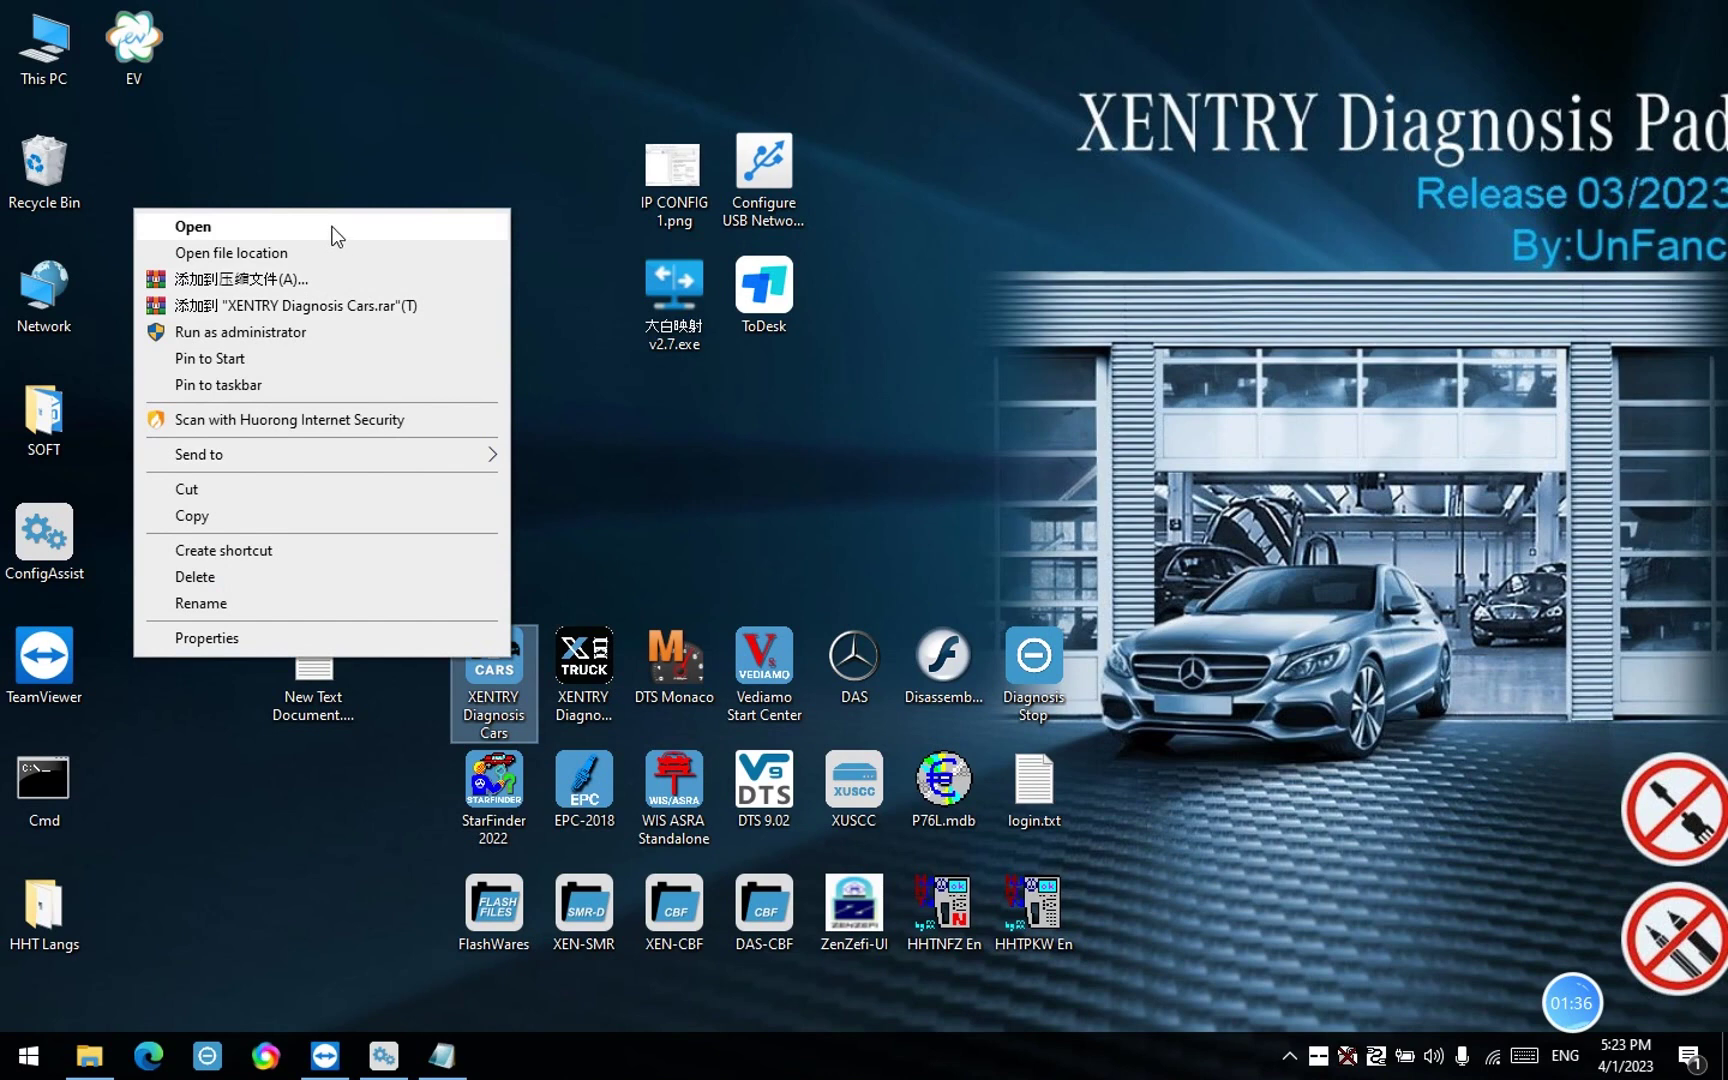
pyautogui.click(333, 228)
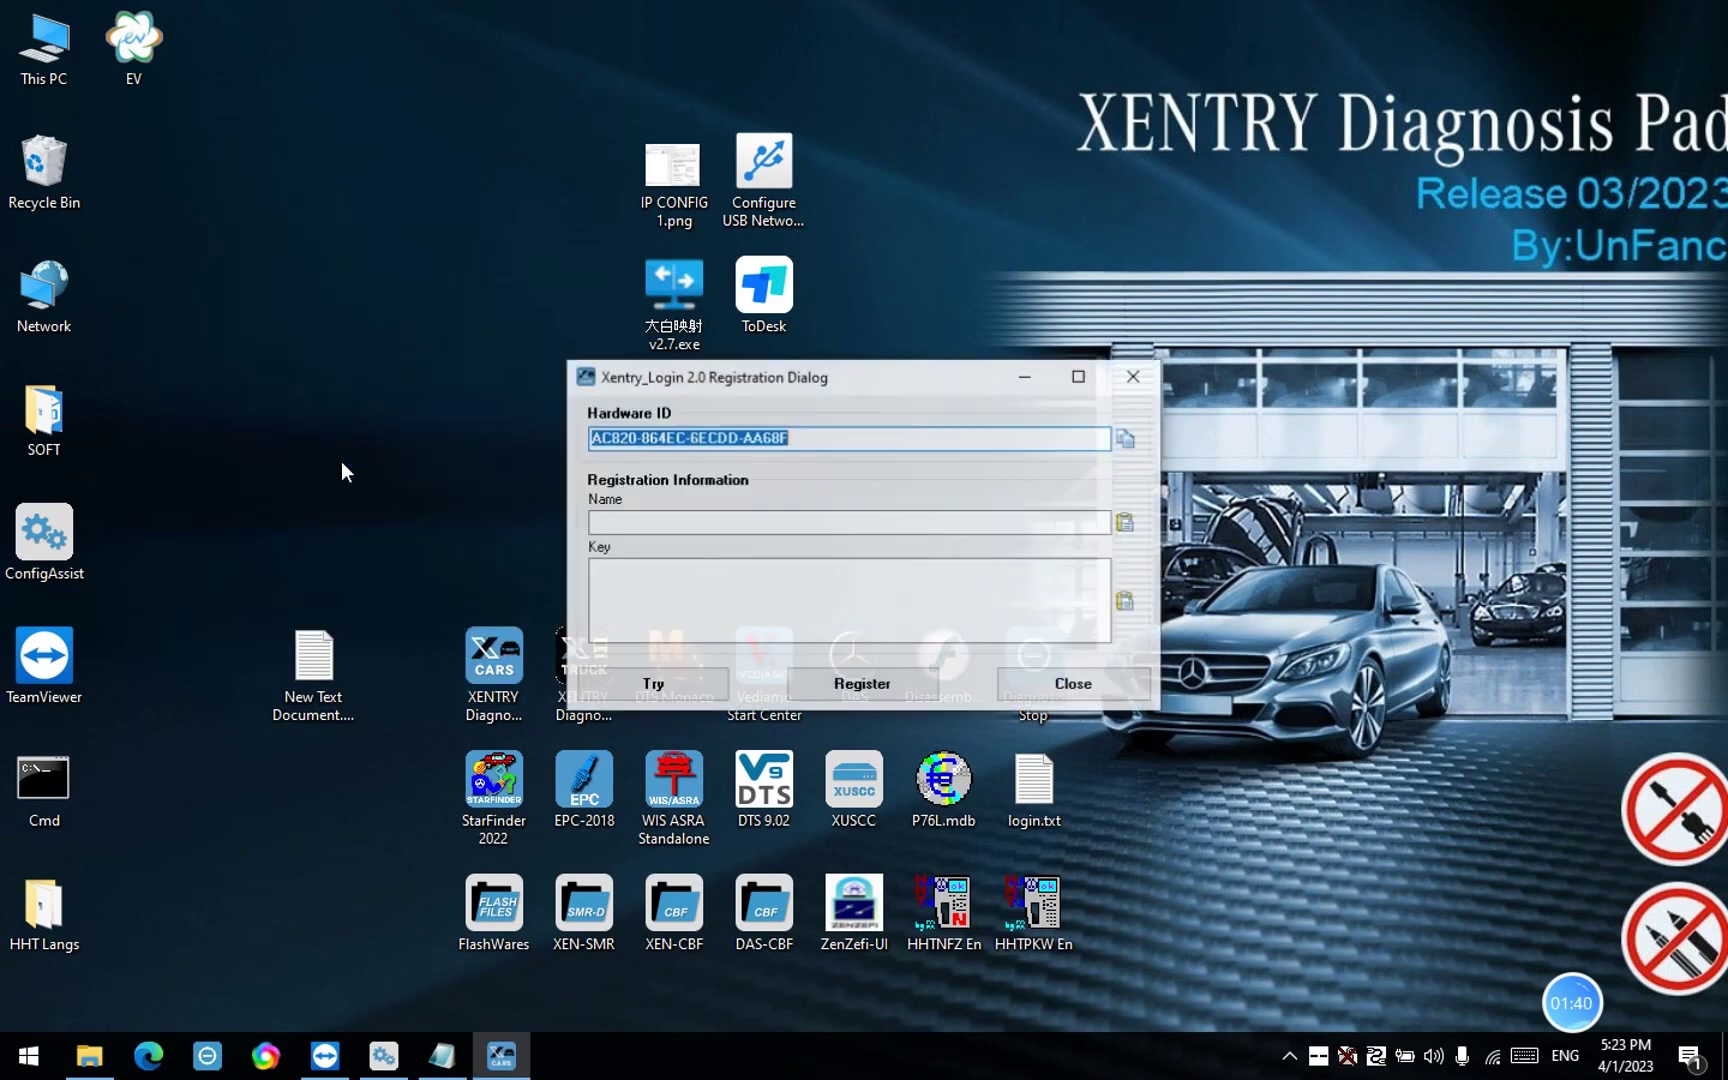
pyautogui.click(1126, 439)
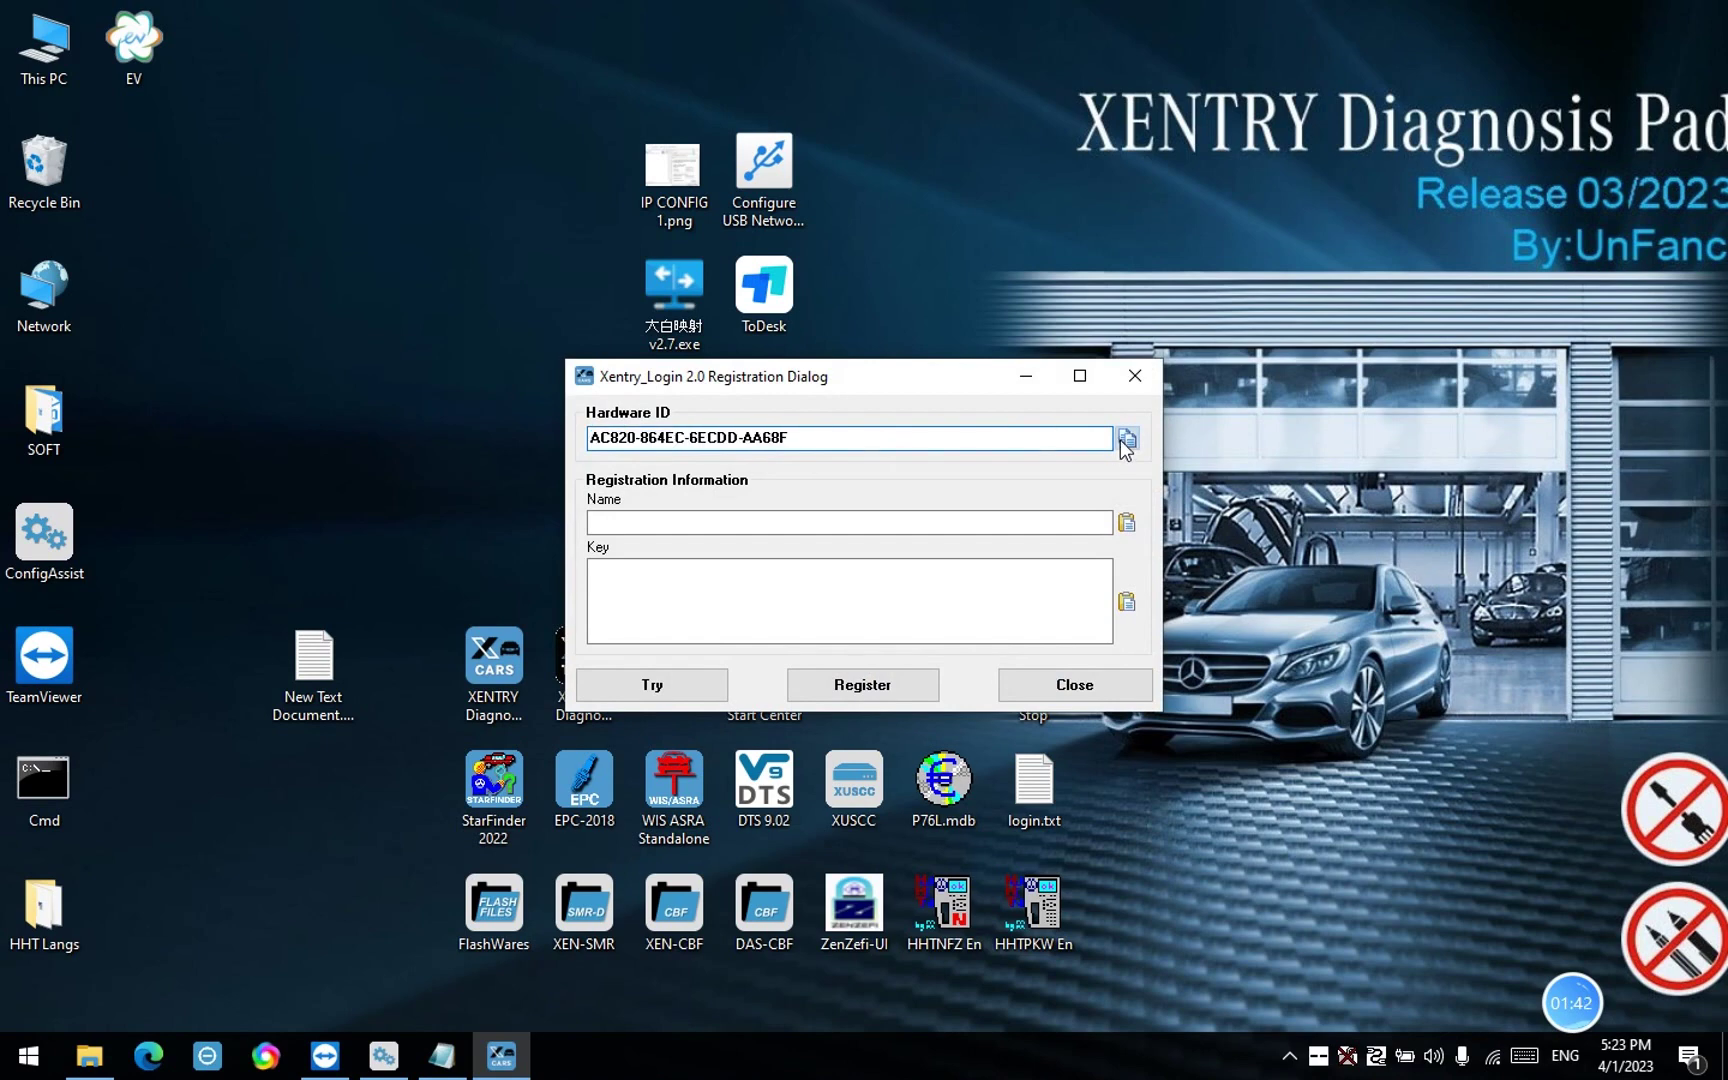
pyautogui.click(1126, 522)
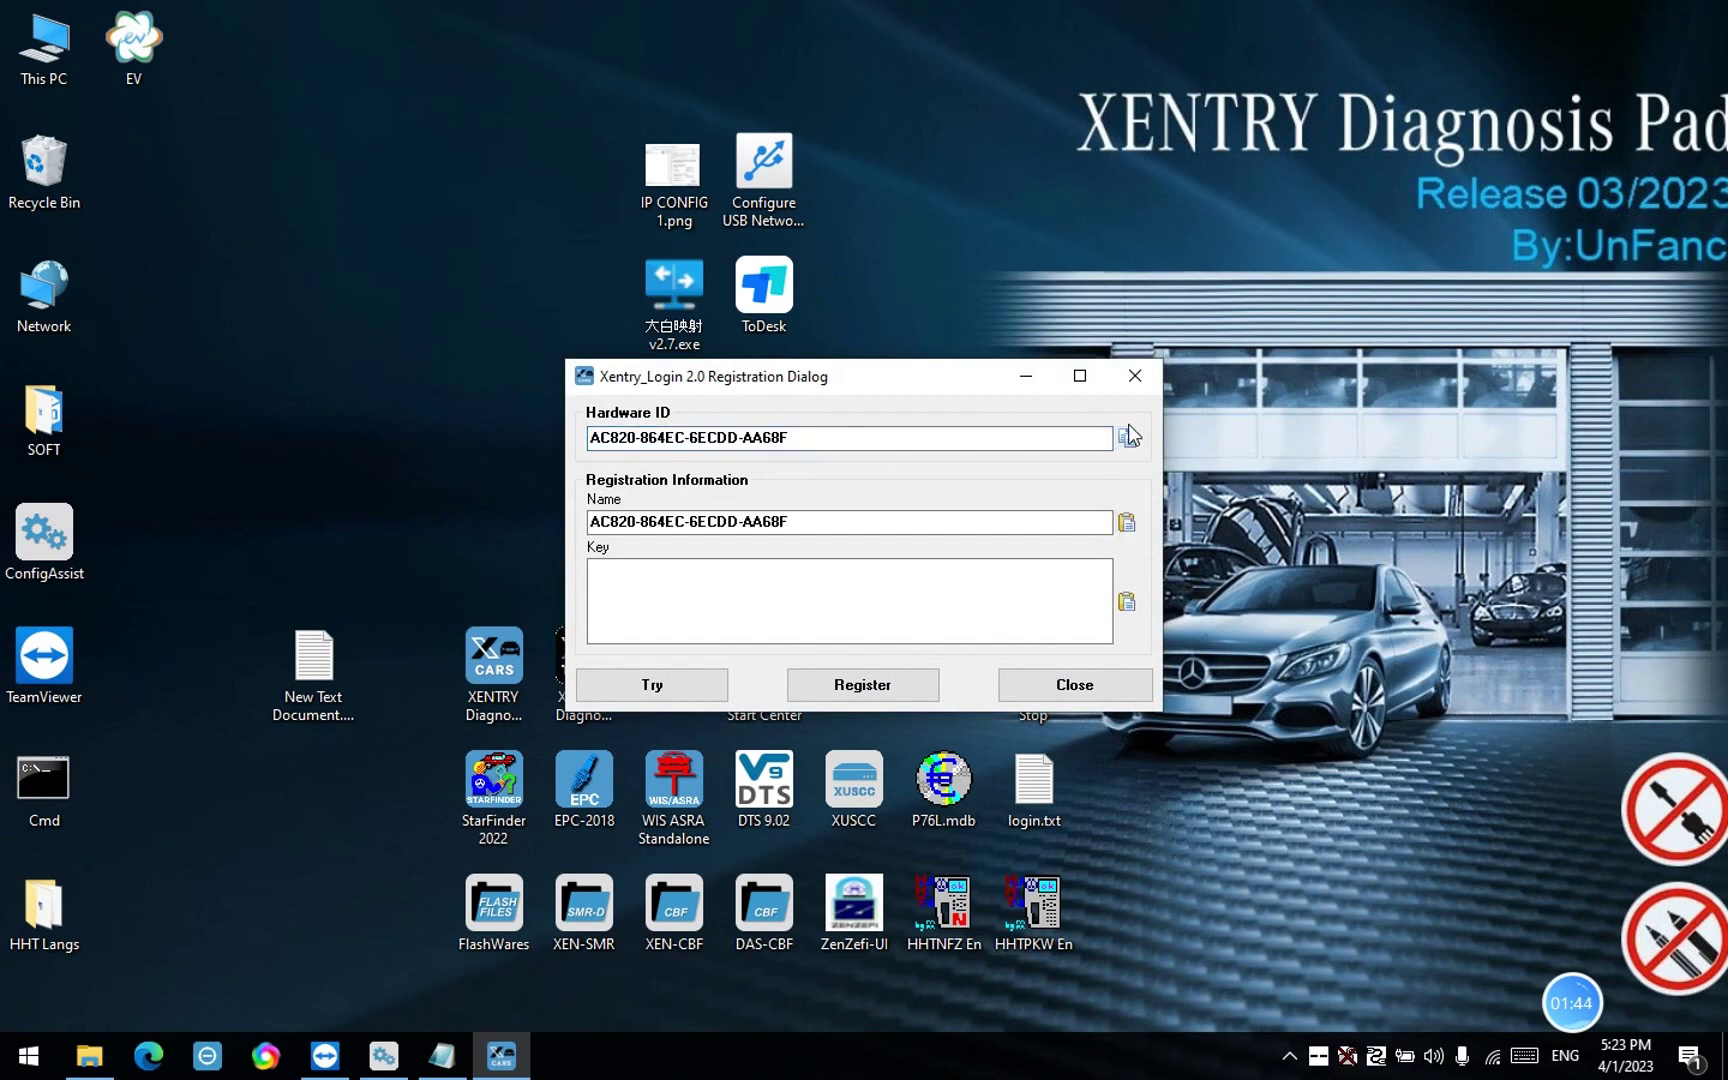
pyautogui.click(1127, 439)
pyautogui.click(442, 1056)
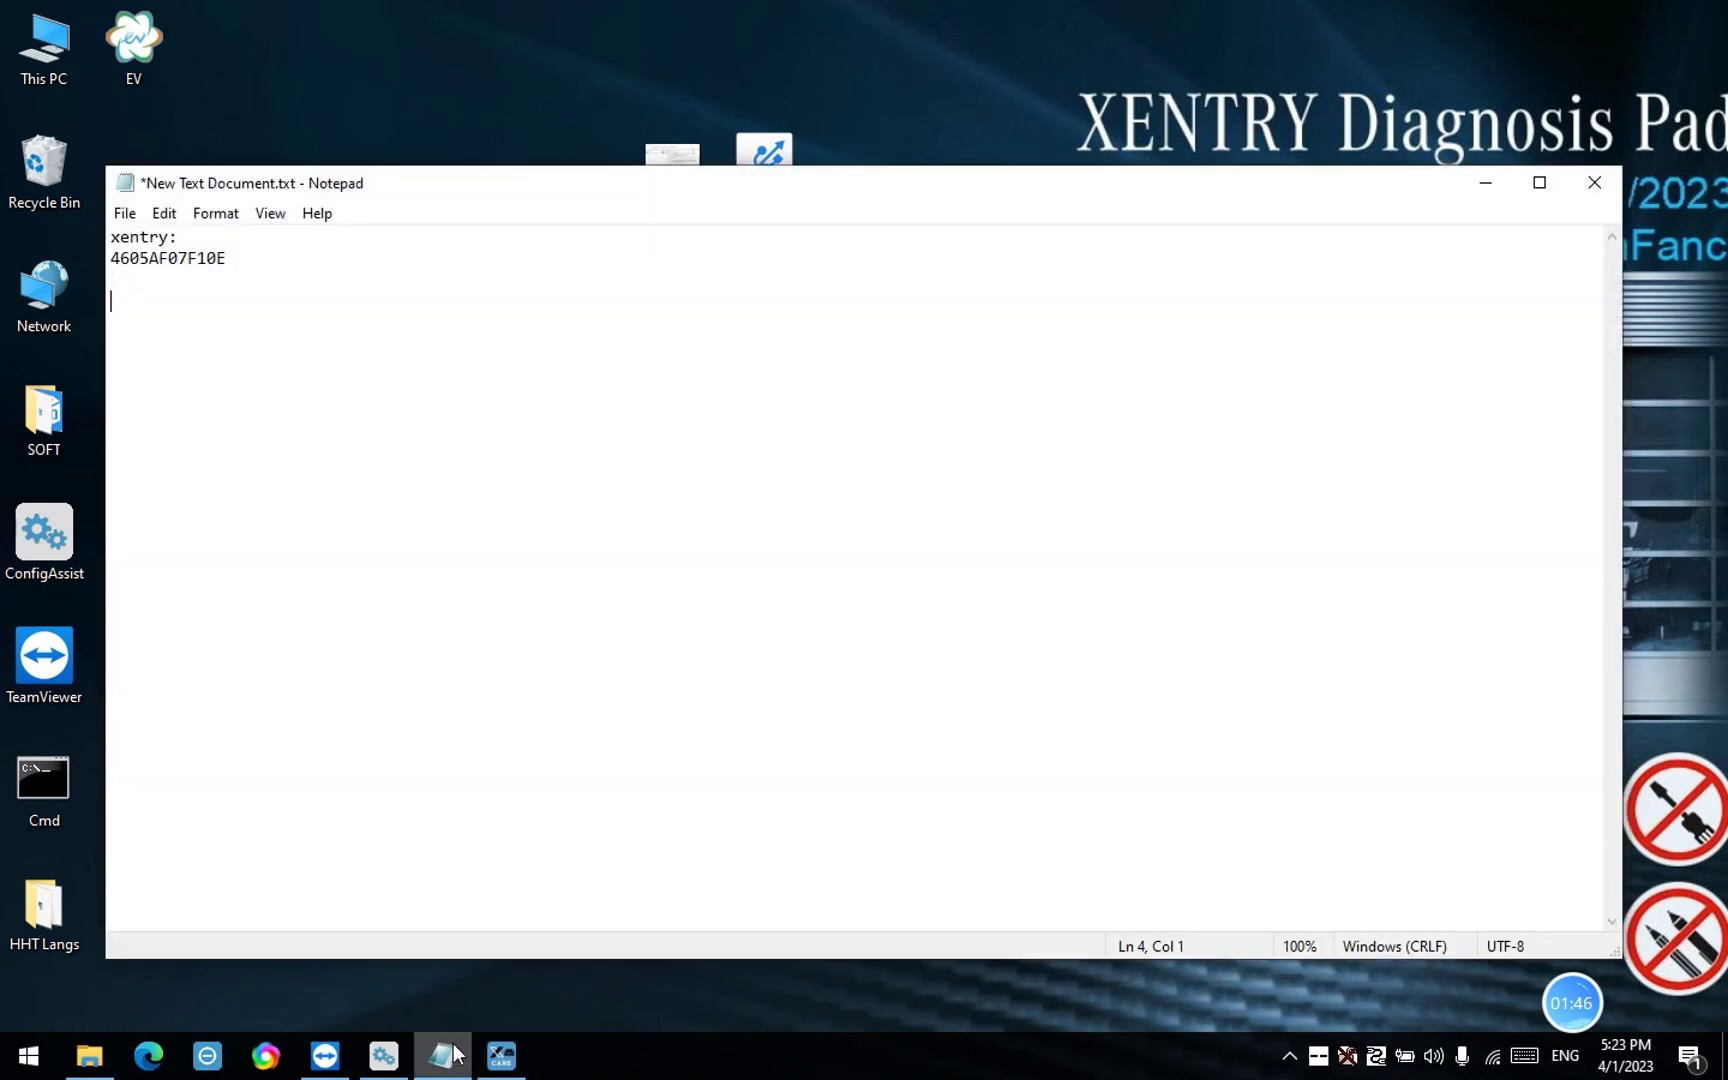
pyautogui.hotkey('ctrl', 'v')
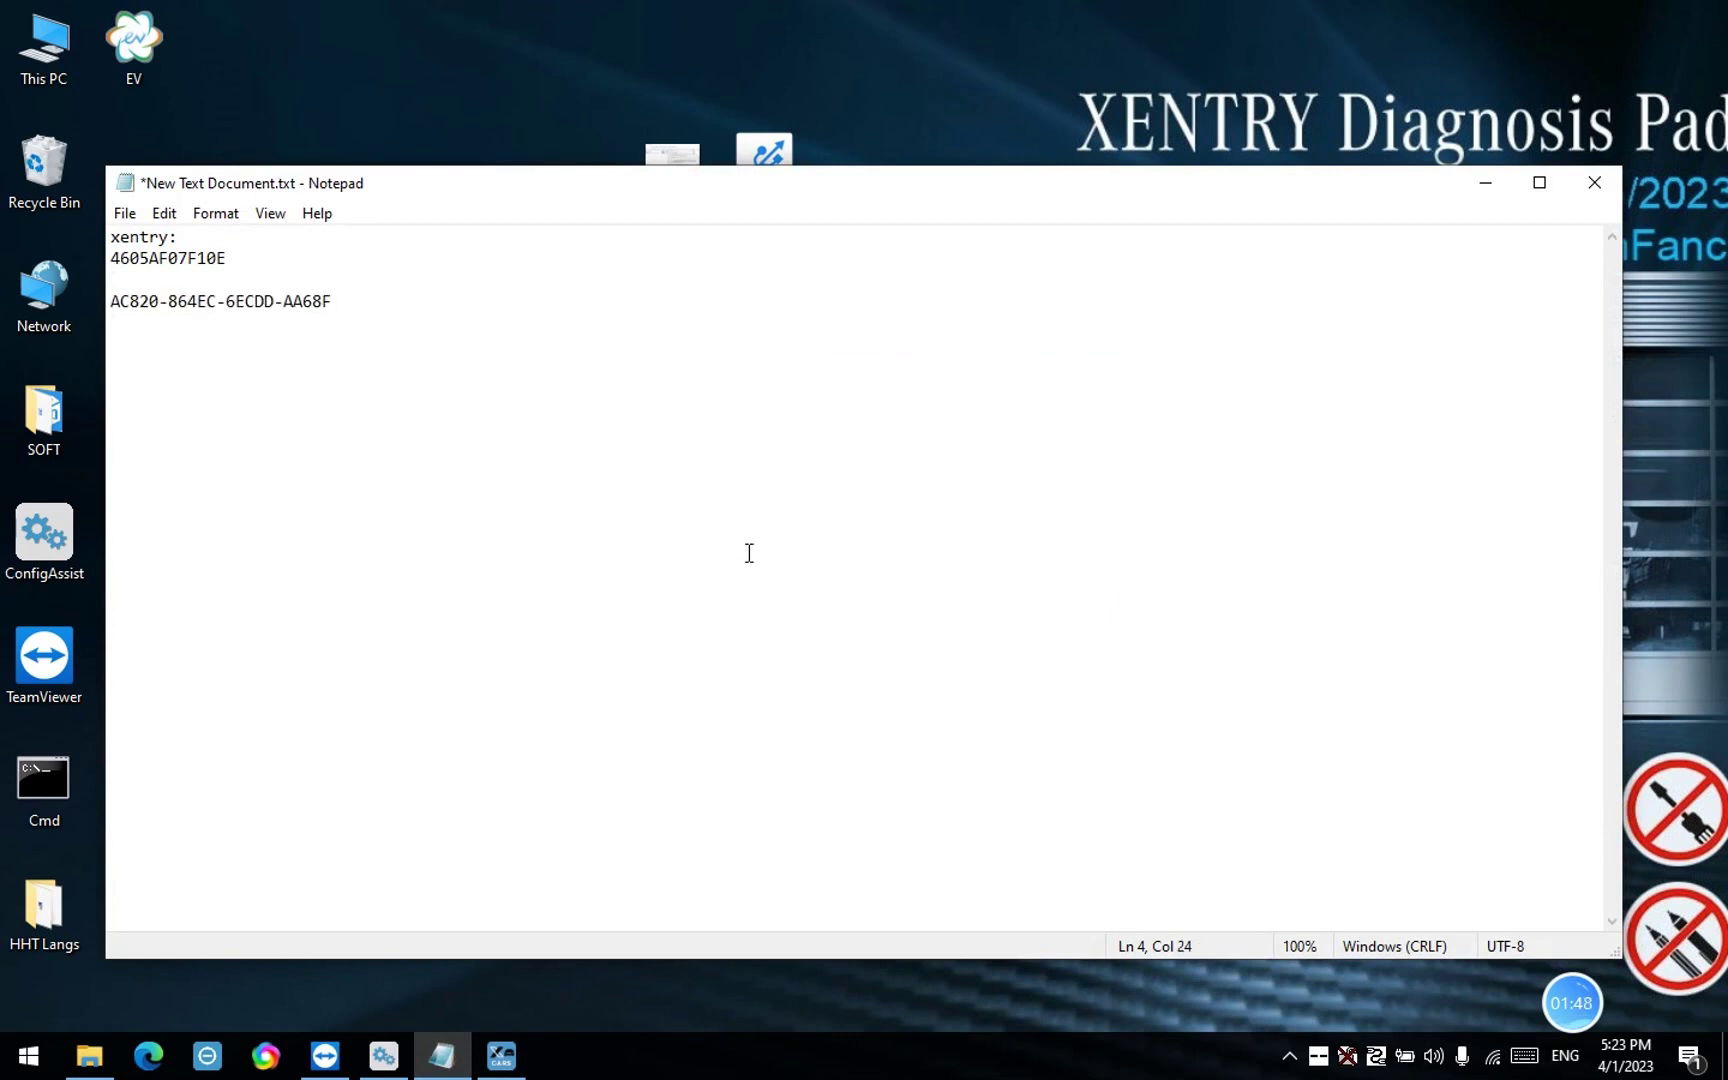
pyautogui.press('Return')
pyautogui.press('Return')
pyautogui.click(1480, 186)
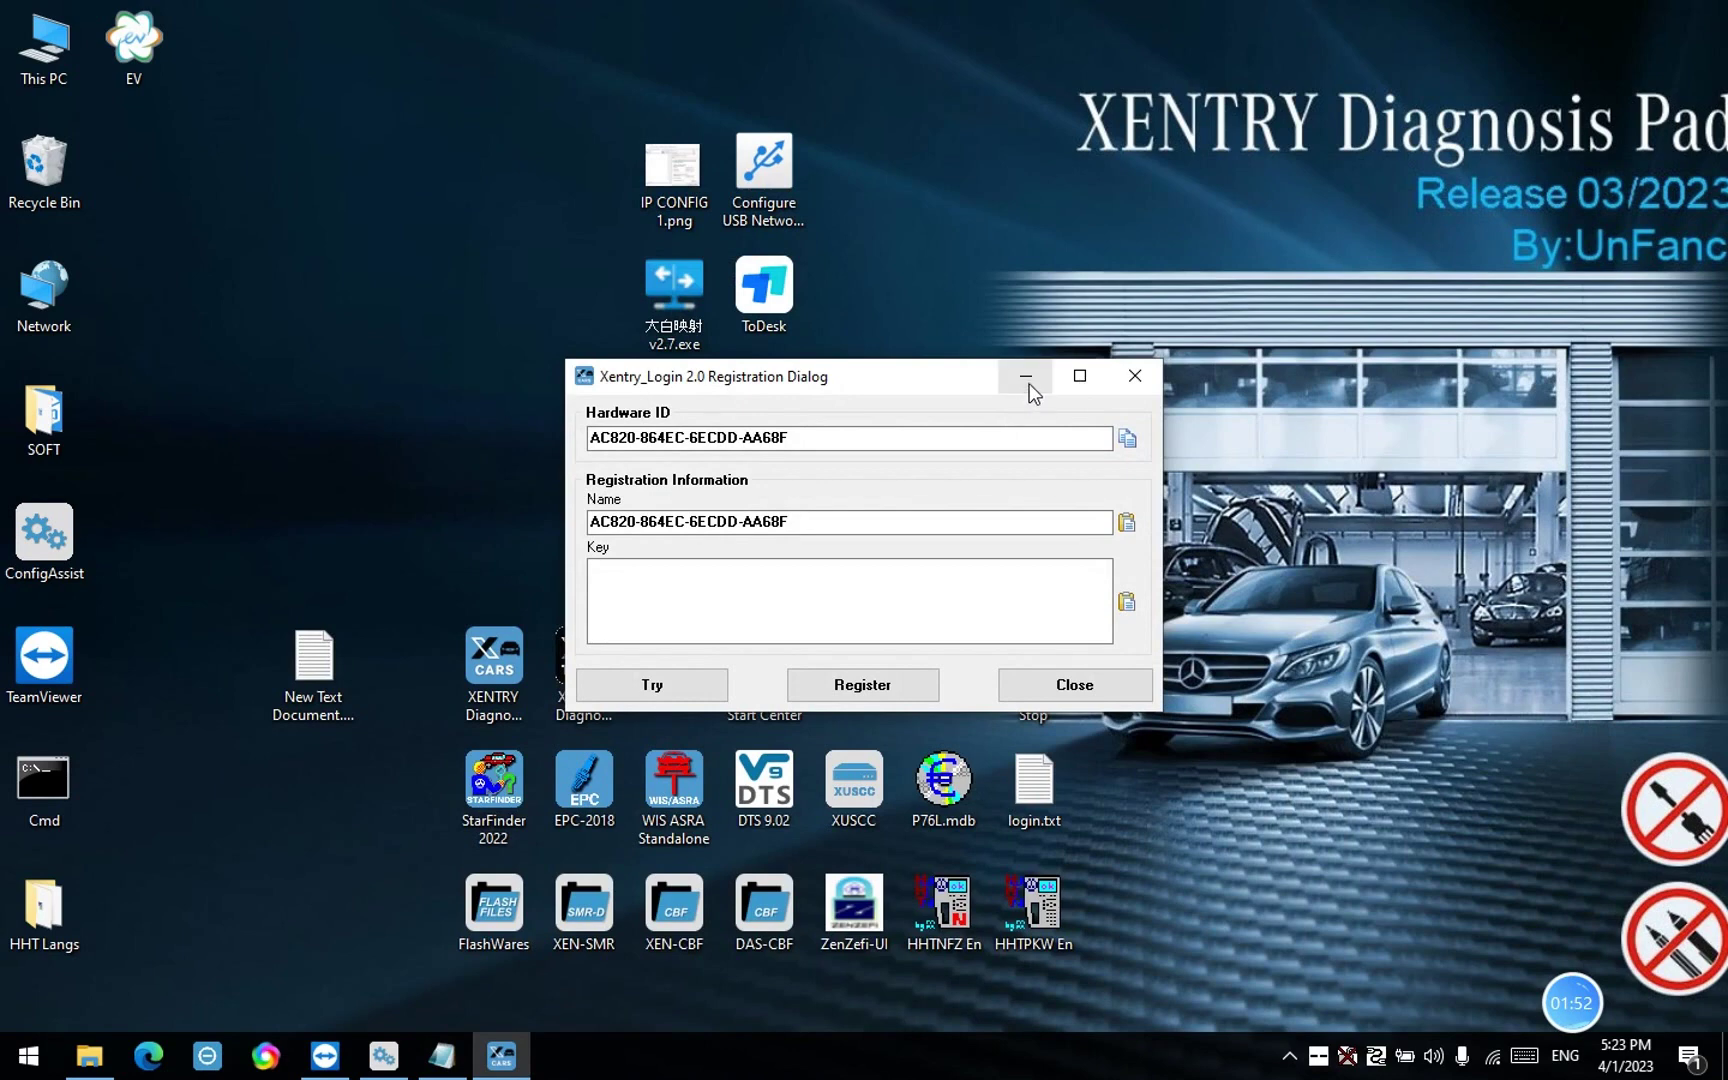
pyautogui.click(1026, 378)
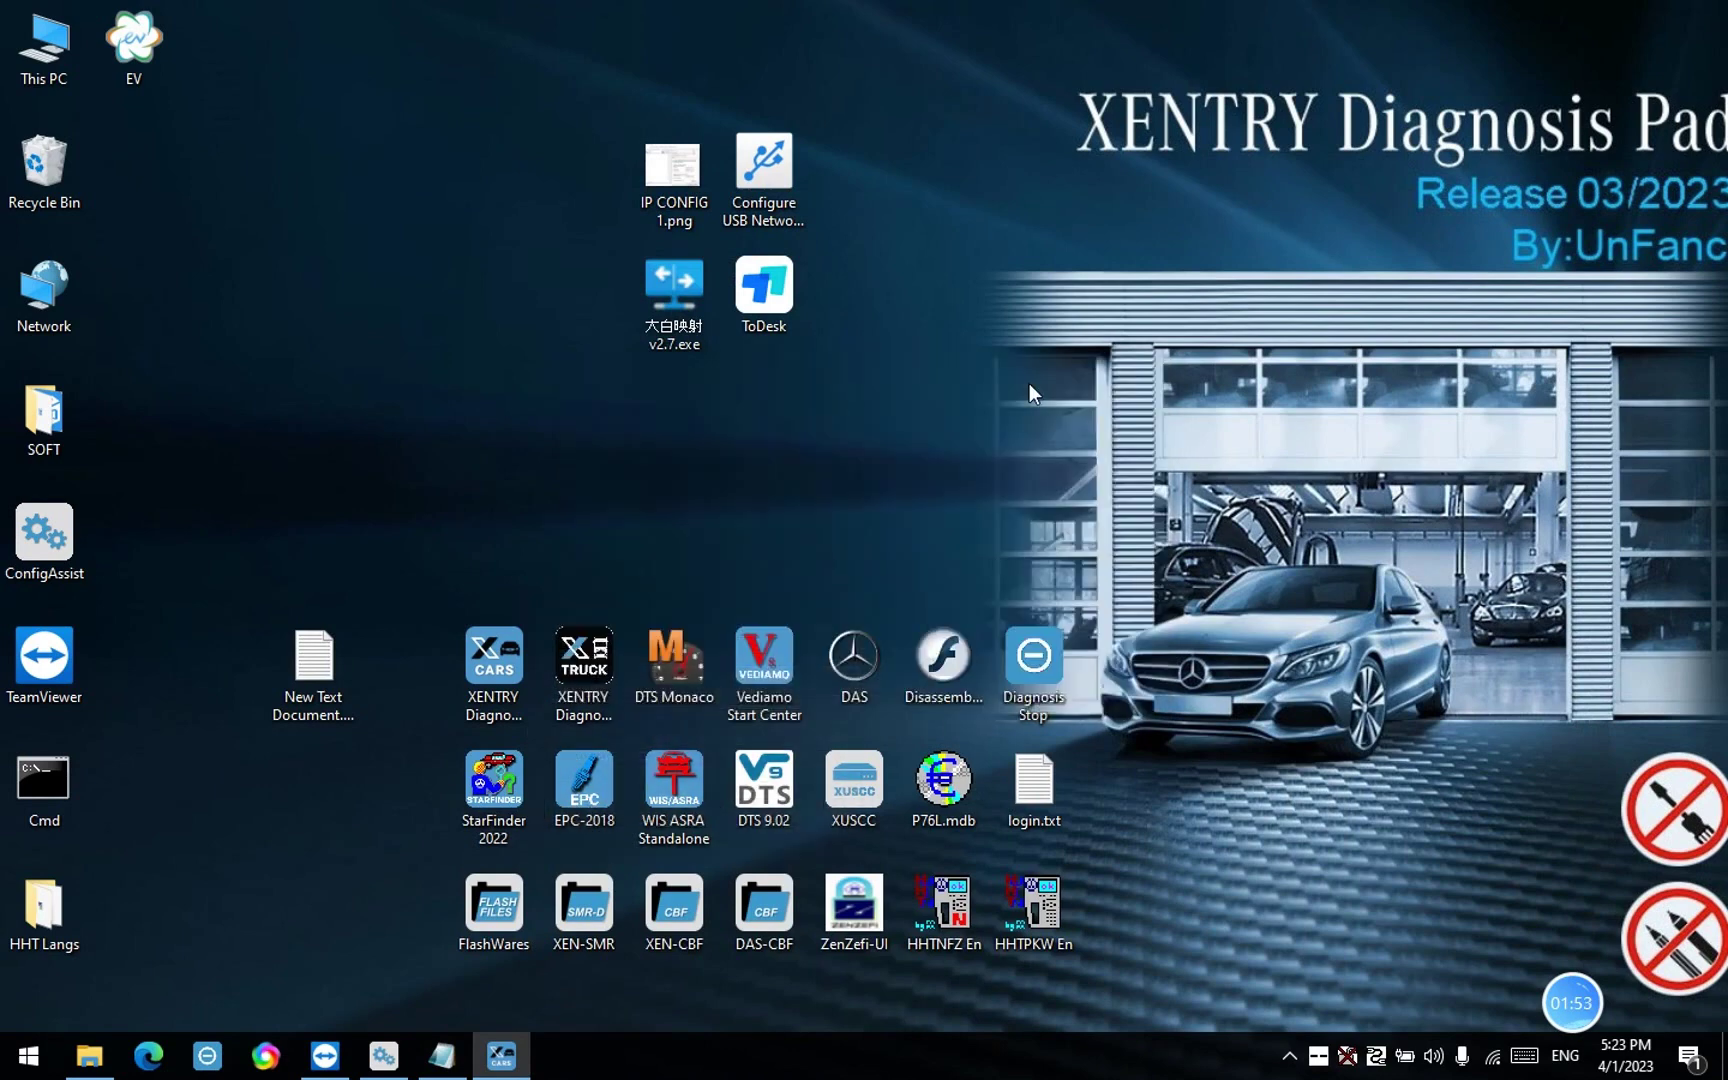
# Launch DTS Monaco, copy its Hardware ID into the Name field, and minimize the dialog
pyautogui.rightClick(676, 663)
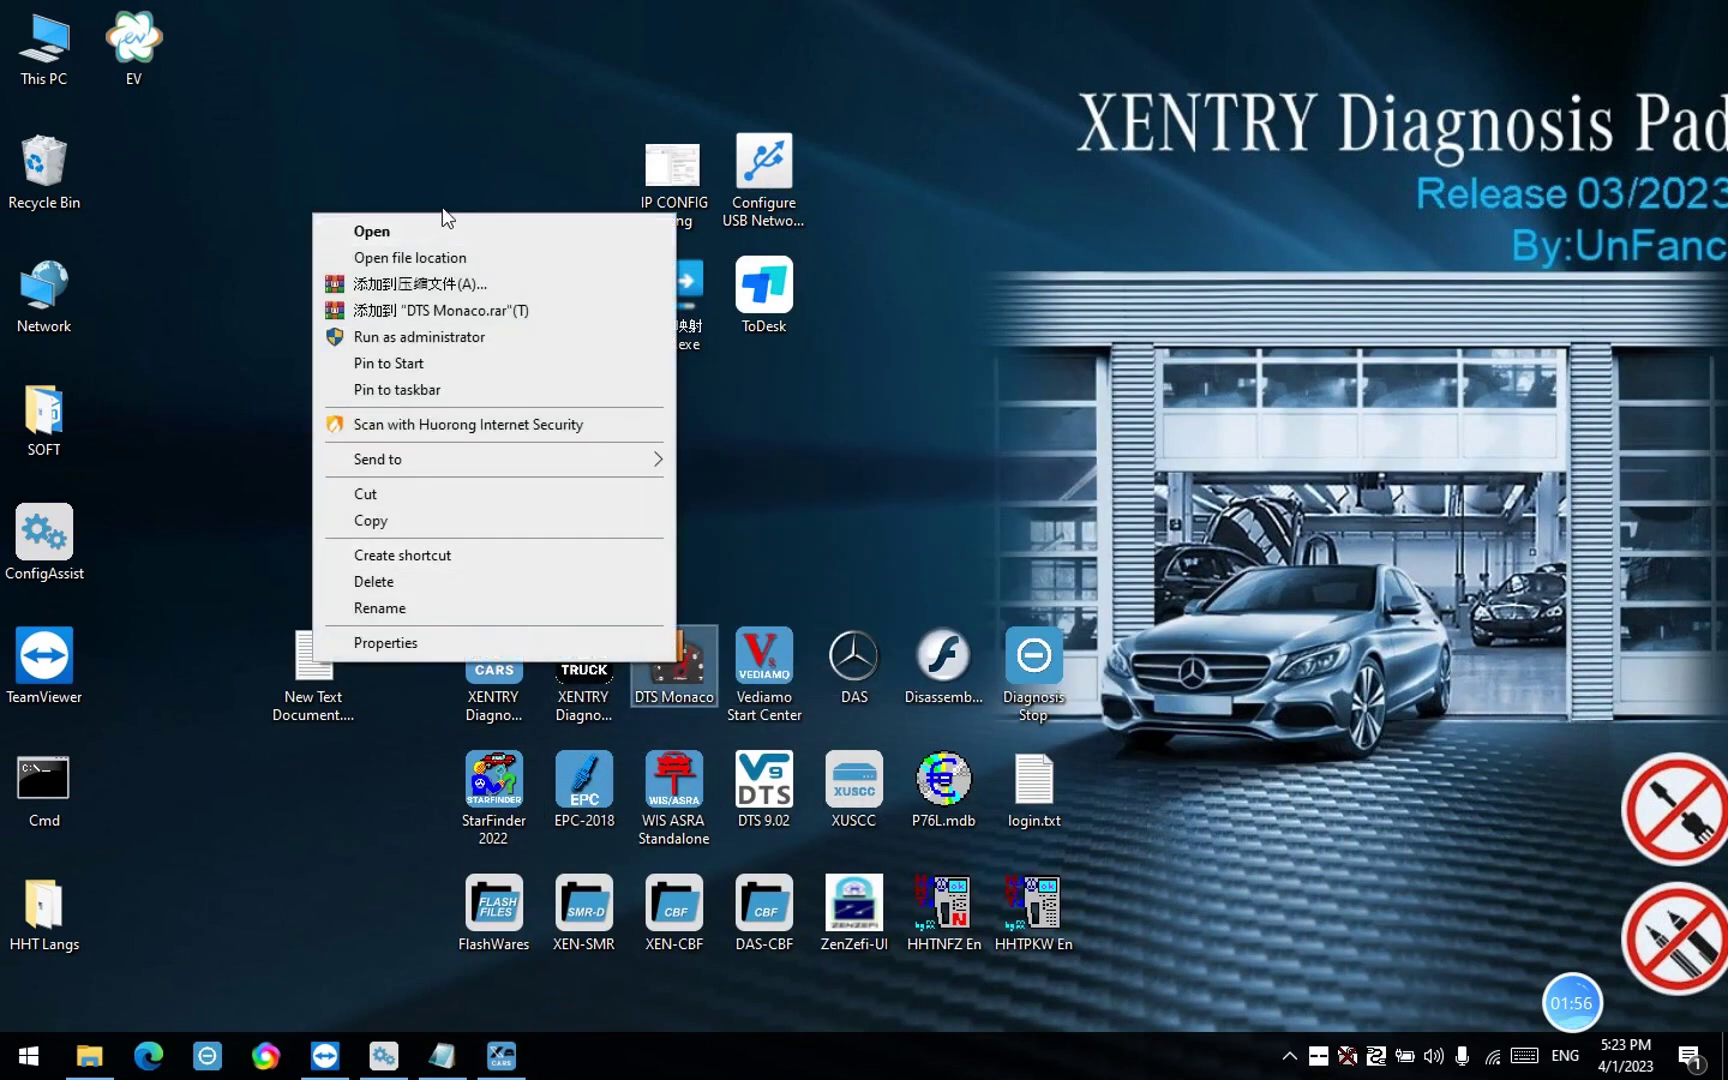
pyautogui.click(400, 236)
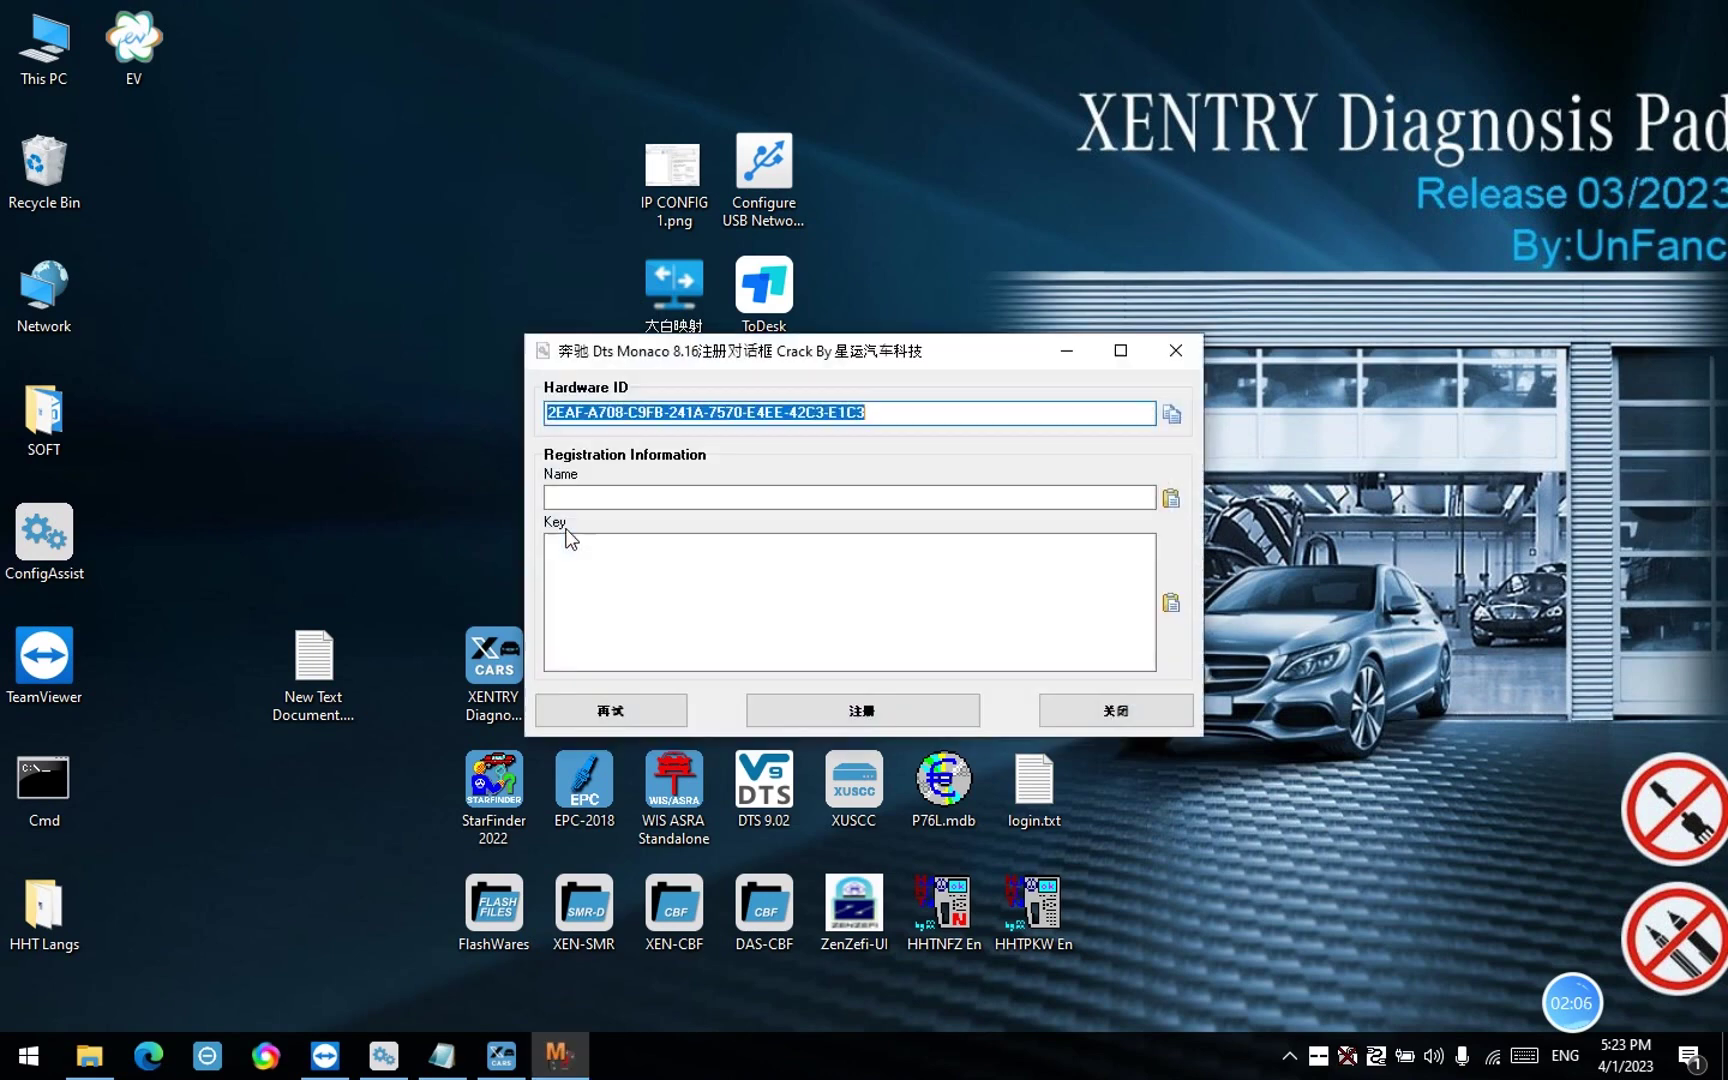
pyautogui.click(1171, 414)
pyautogui.click(1172, 497)
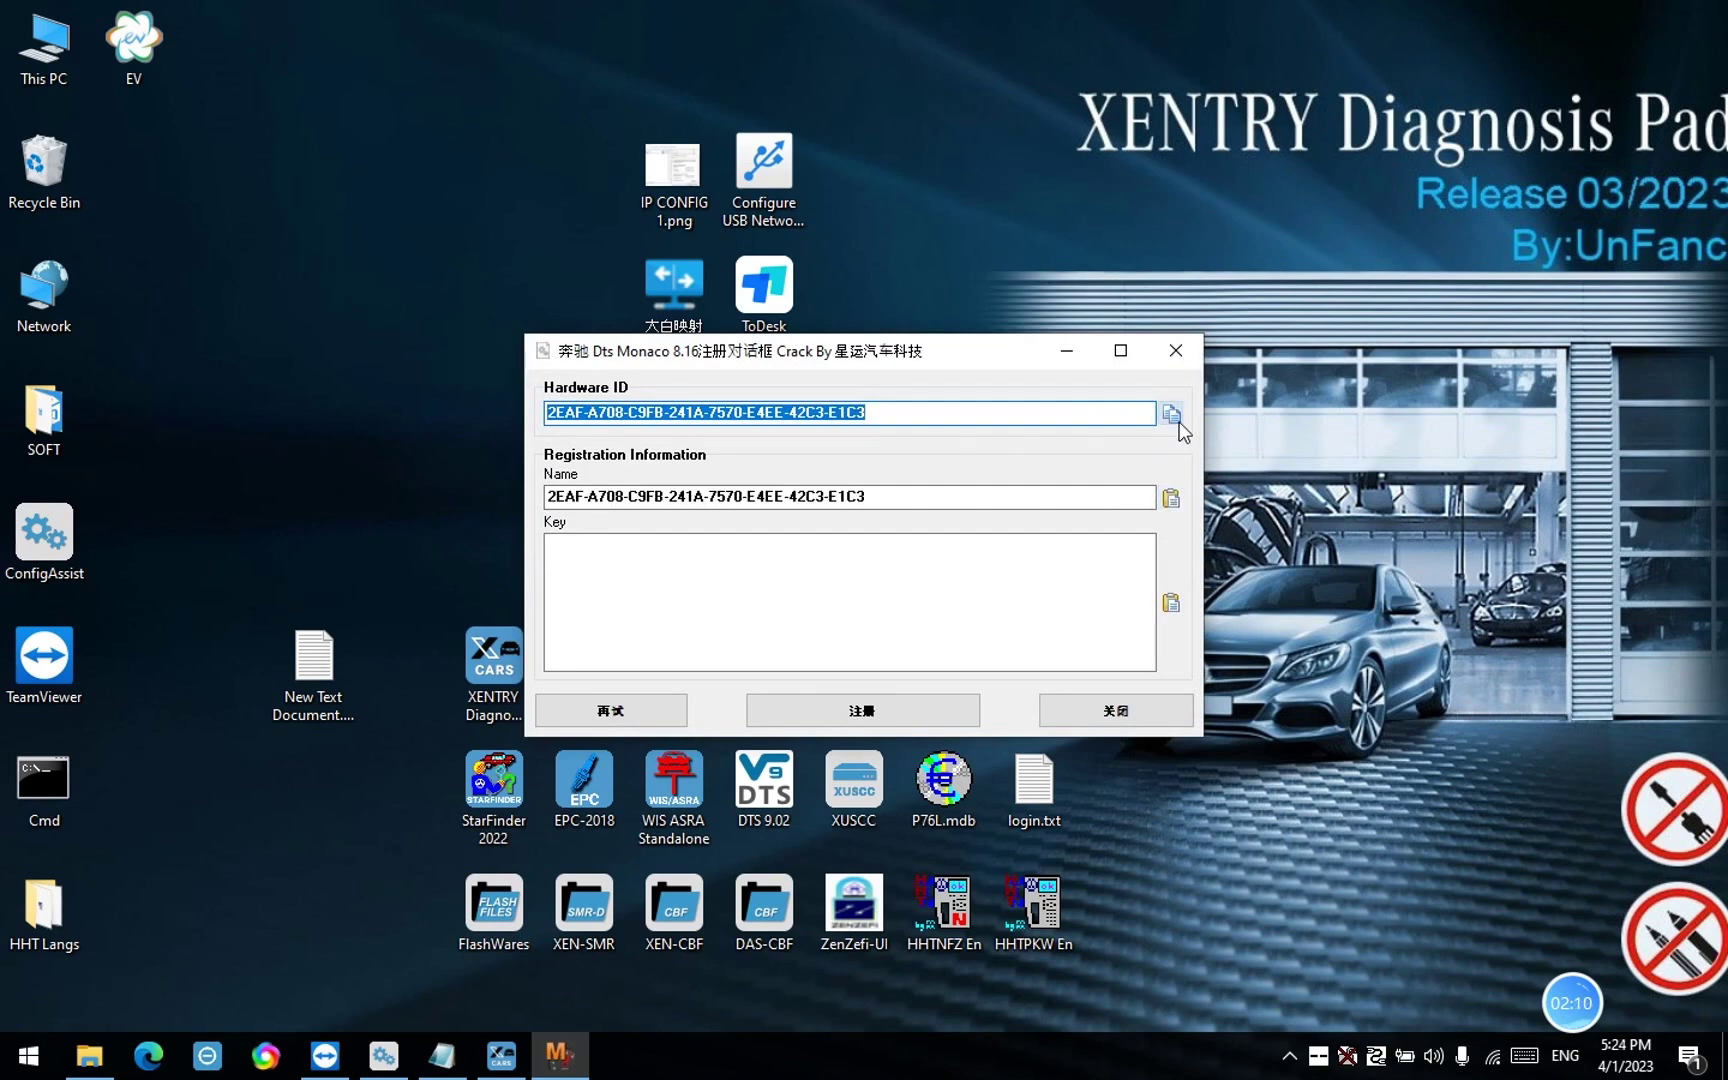
pyautogui.click(1067, 351)
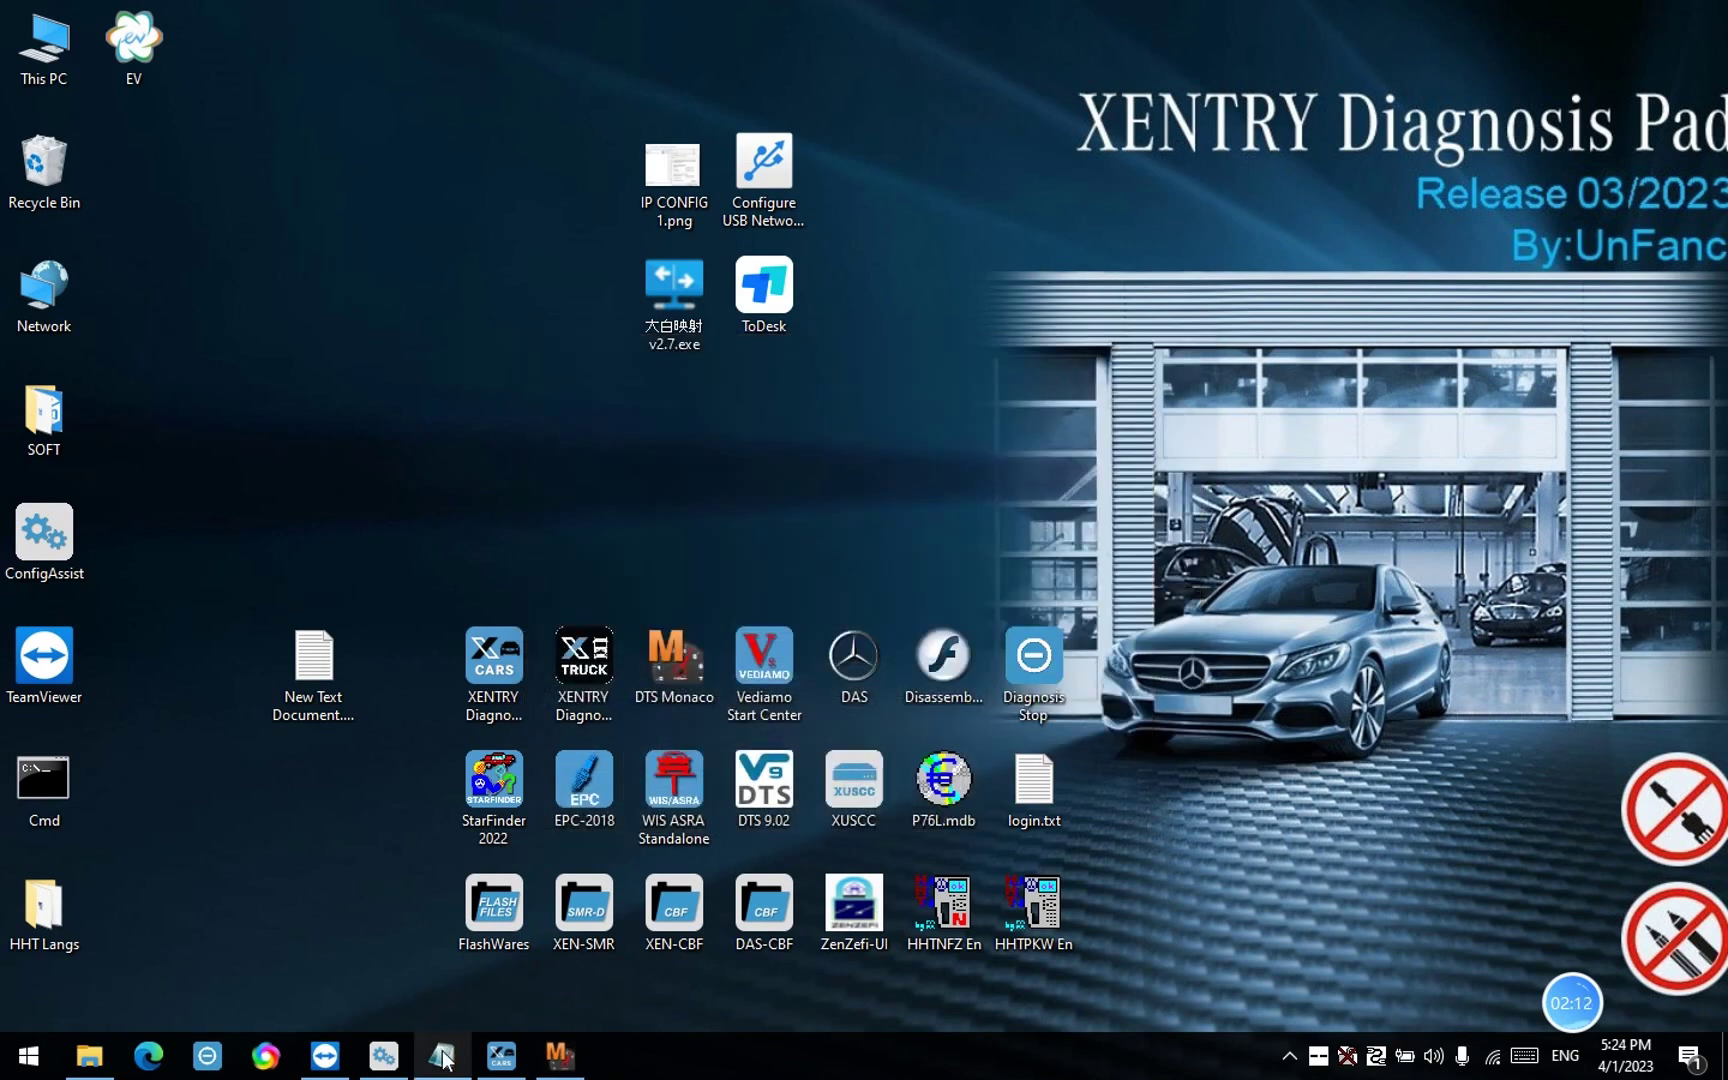
pyautogui.click(442, 1055)
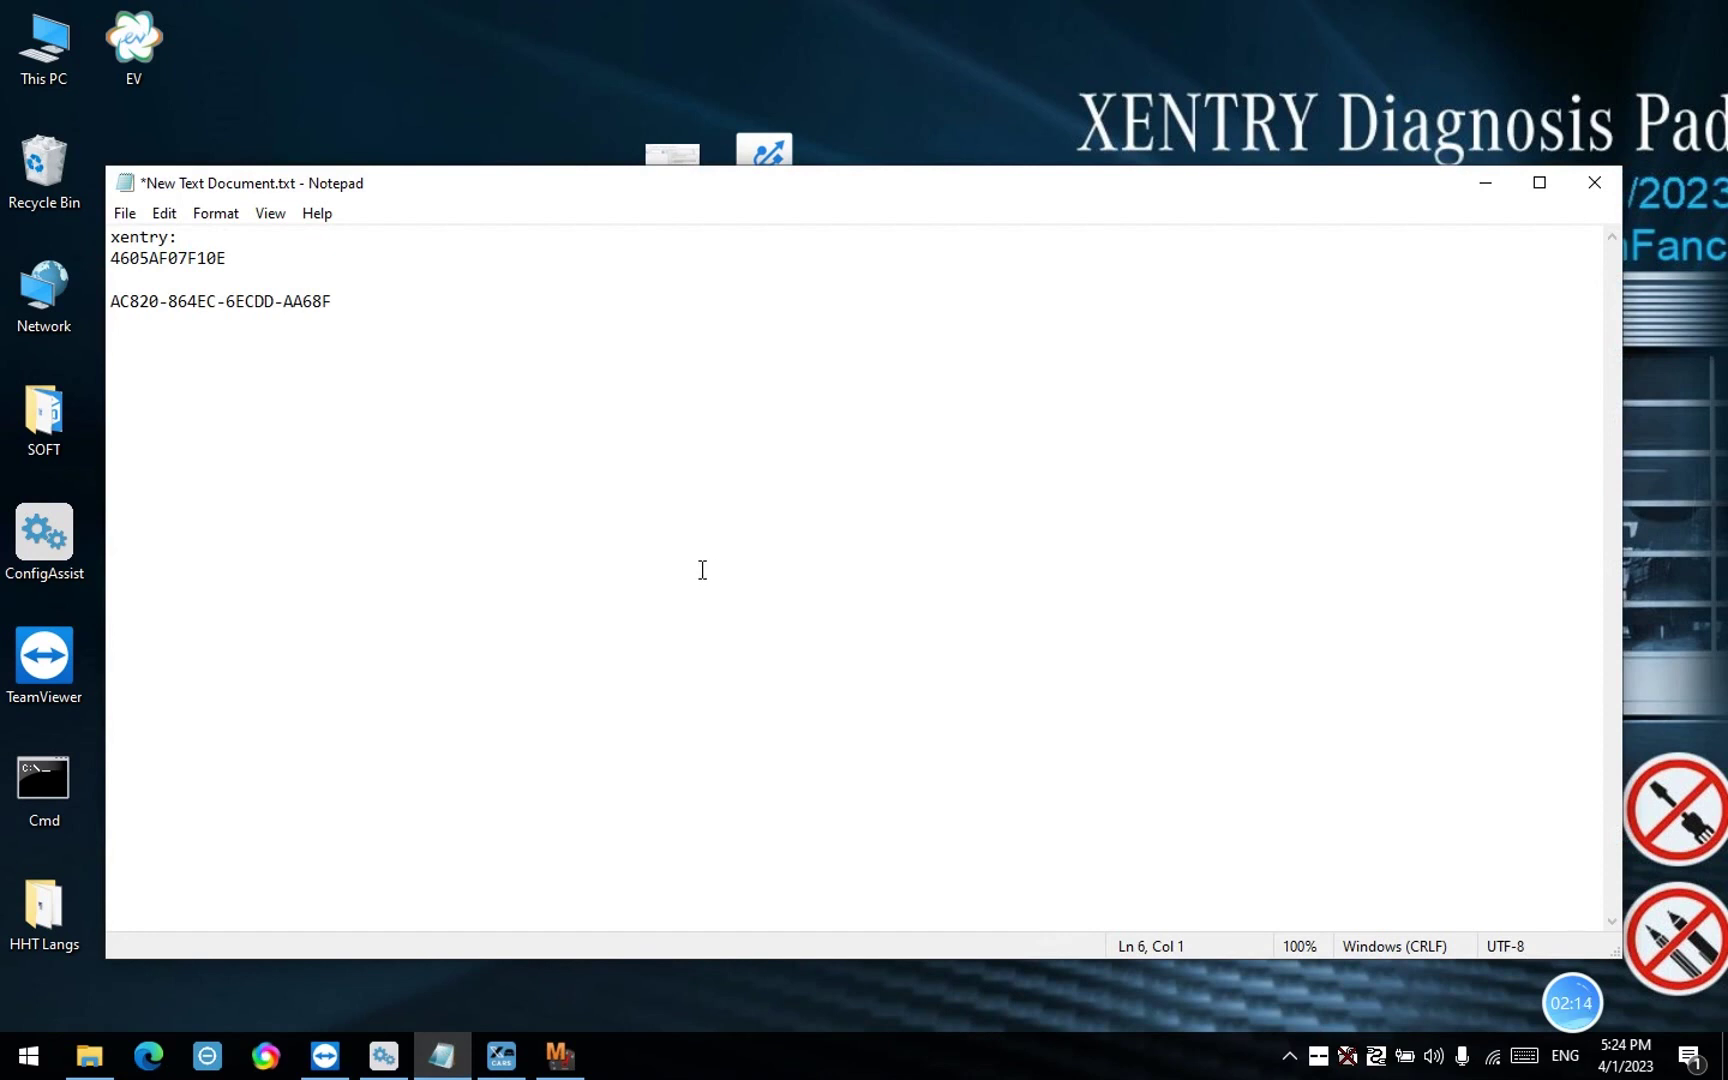
pyautogui.write('DTS:')
pyautogui.press('Return')
pyautogui.hotkey('ctrl', 'v')
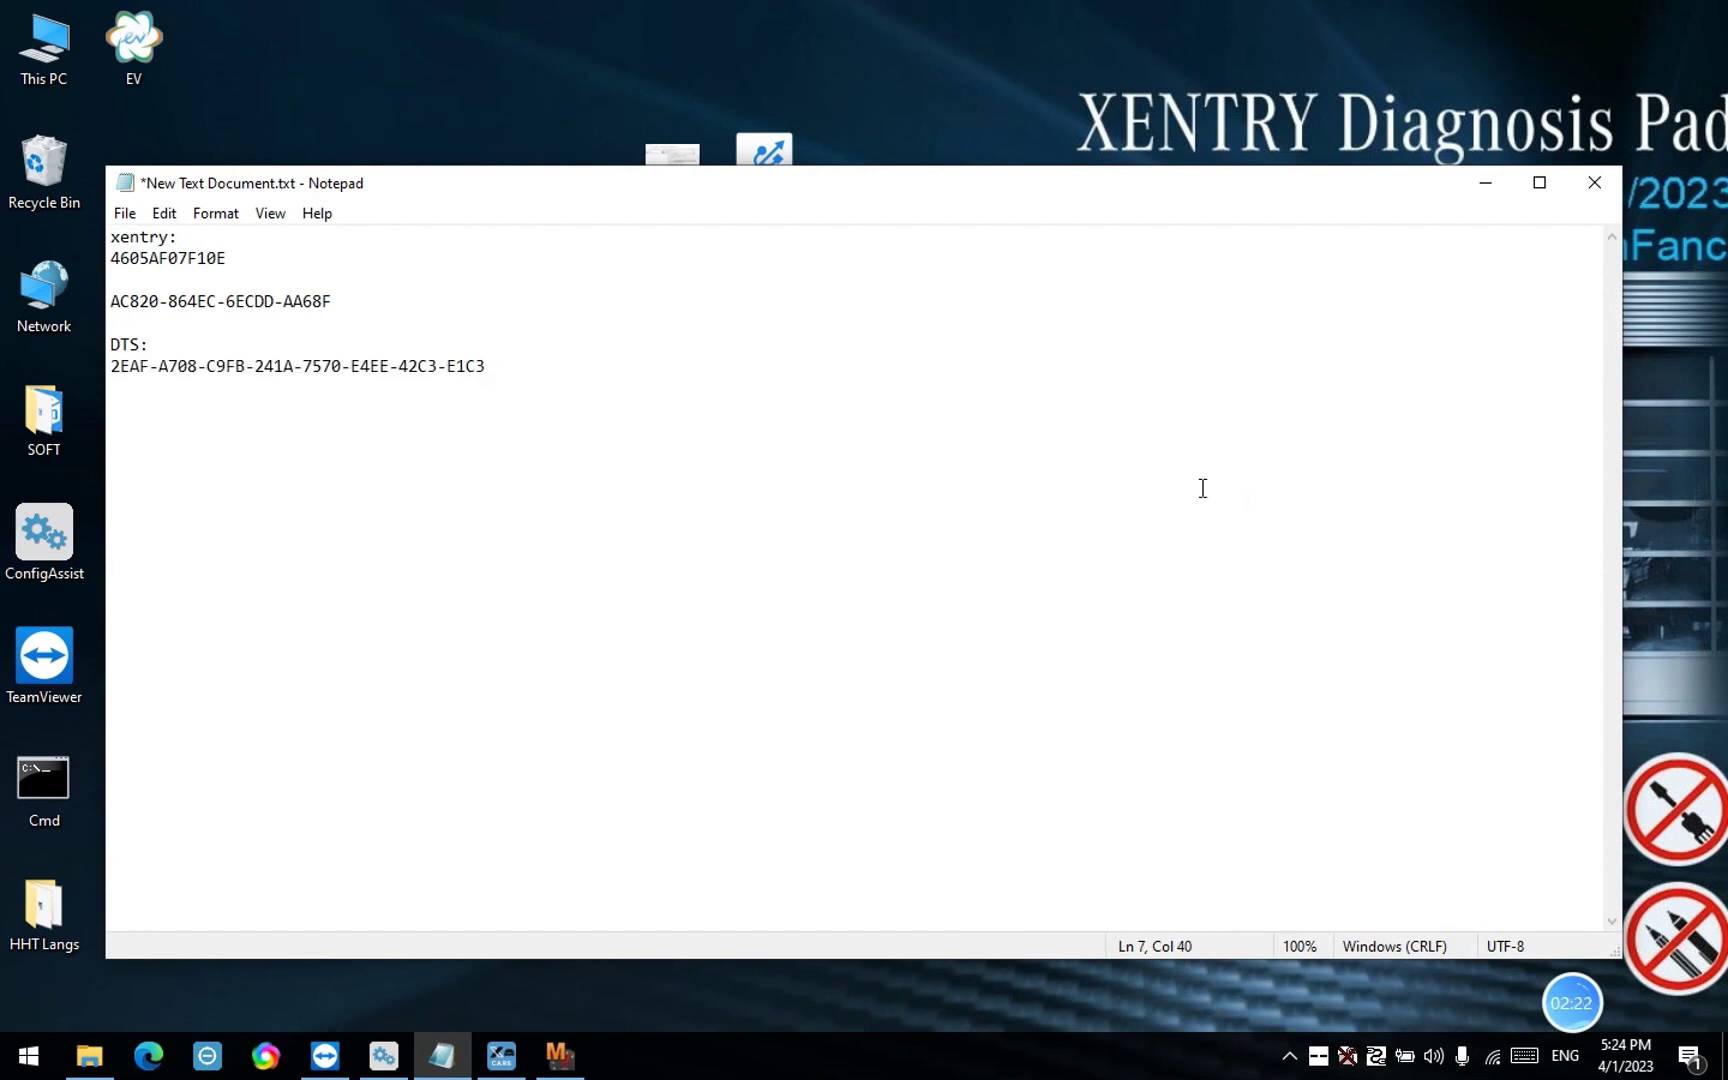
pyautogui.press('Return')
pyautogui.press('Return')
# Launch Vediamo Start Center and copy its hardware ID into the registration Name field
pyautogui.click(1482, 182)
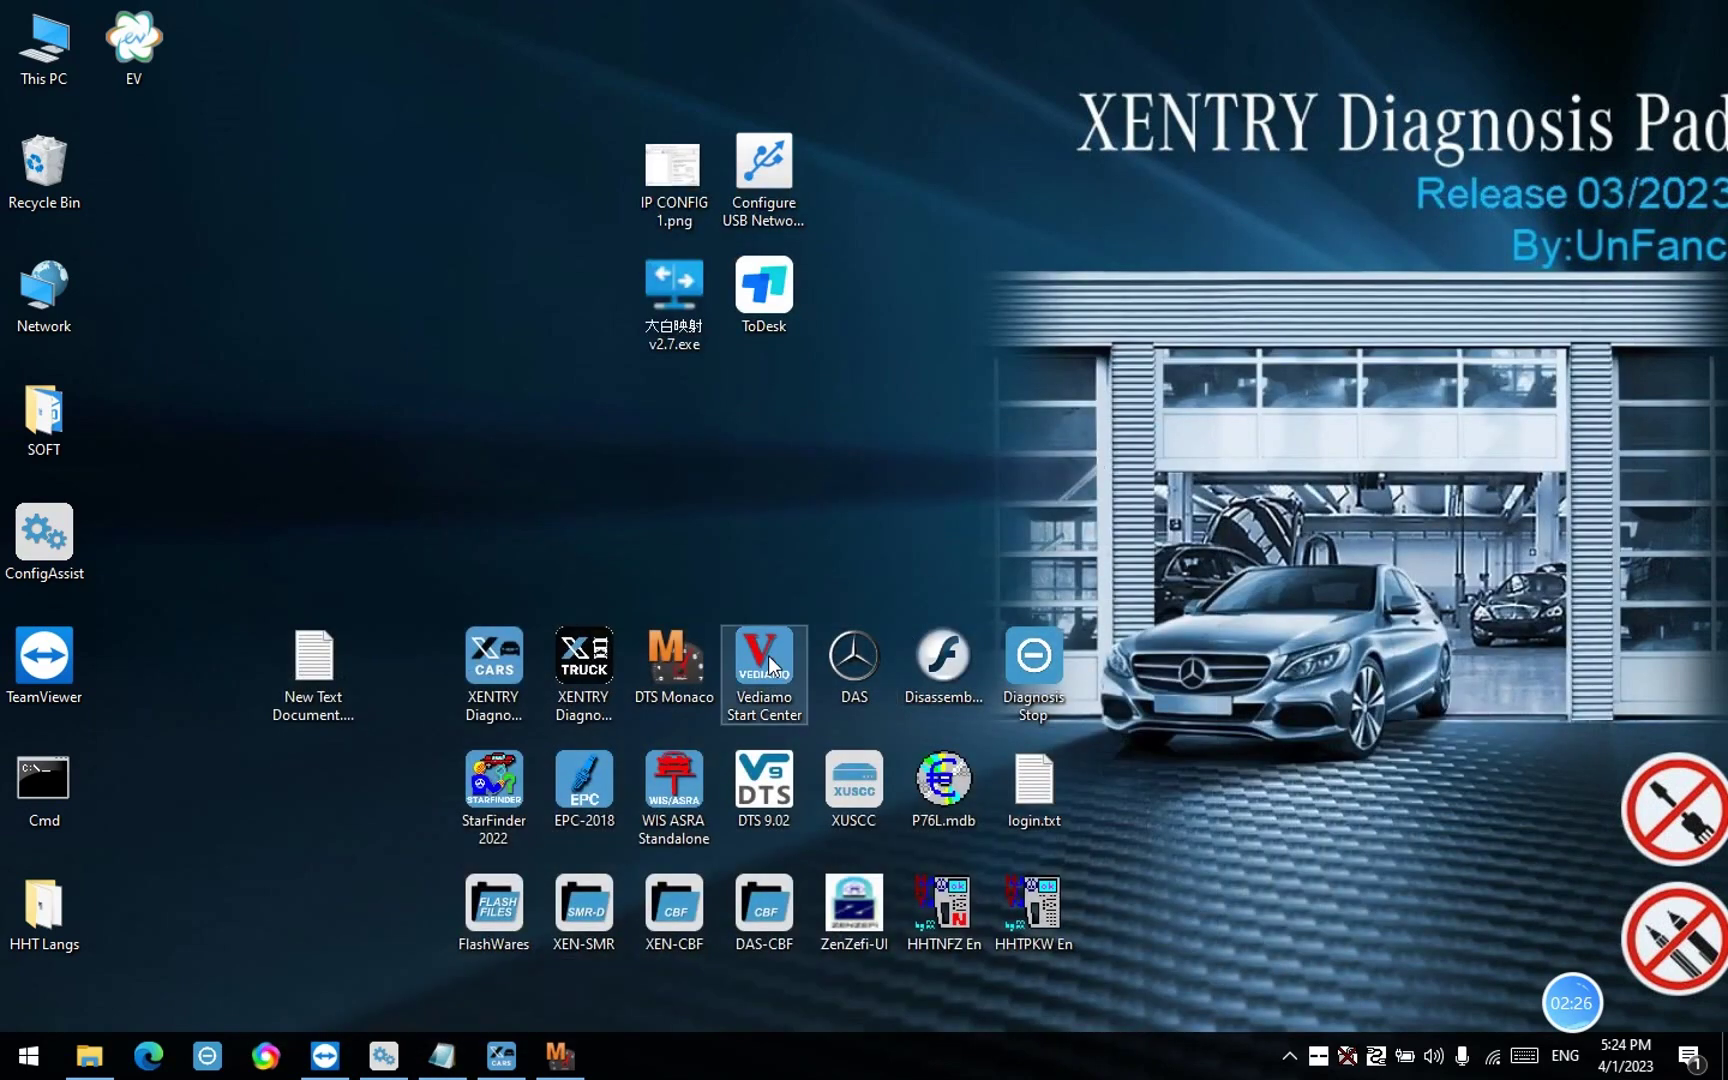
pyautogui.rightClick(771, 655)
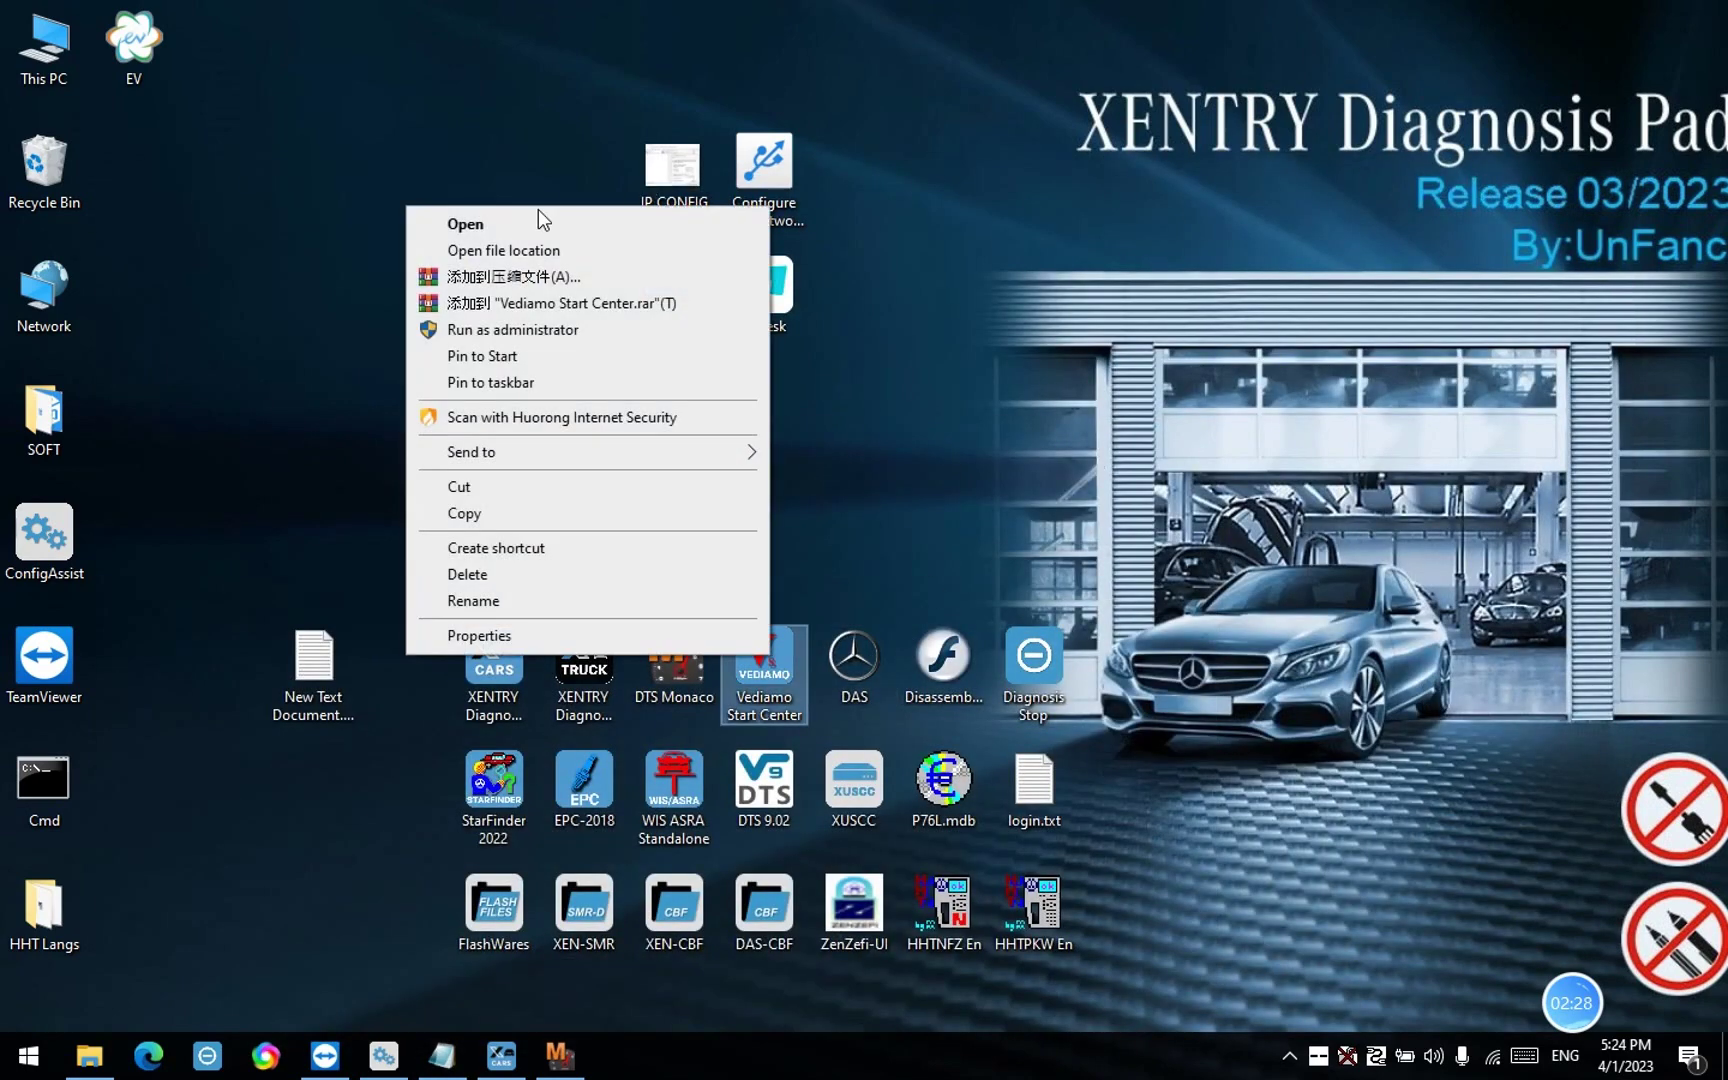
pyautogui.click(531, 217)
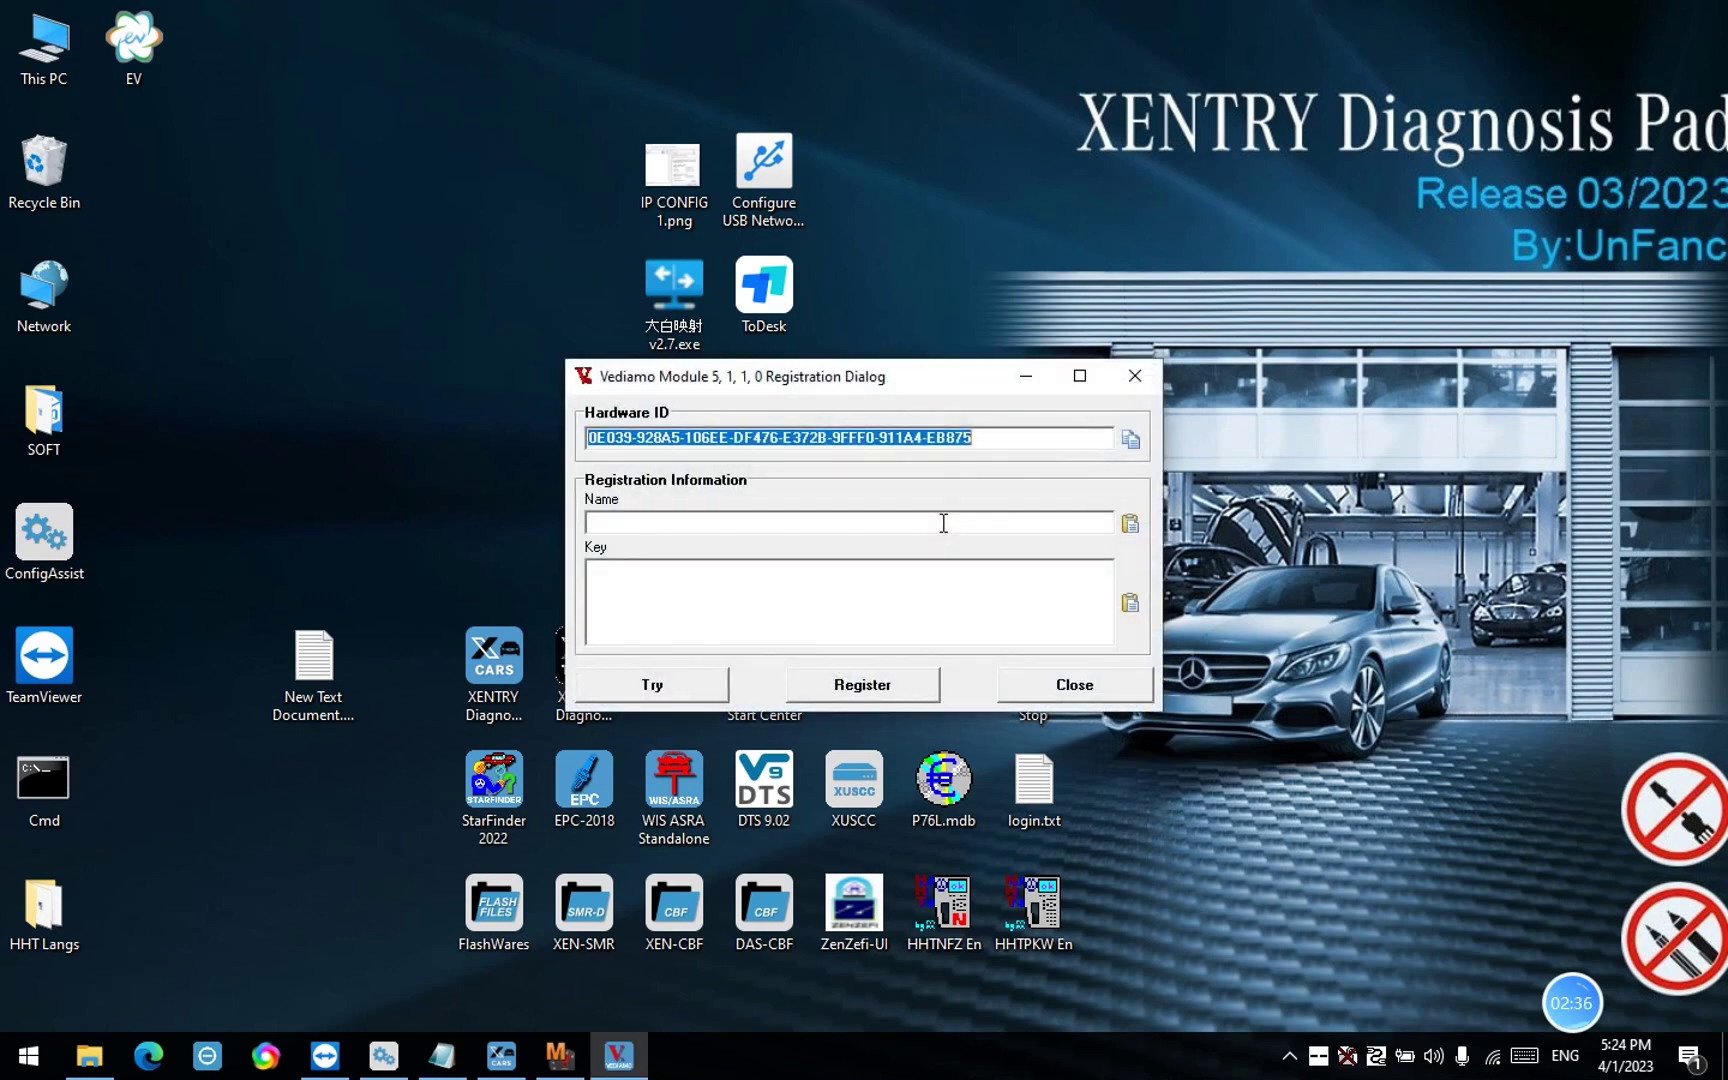
pyautogui.click(1128, 440)
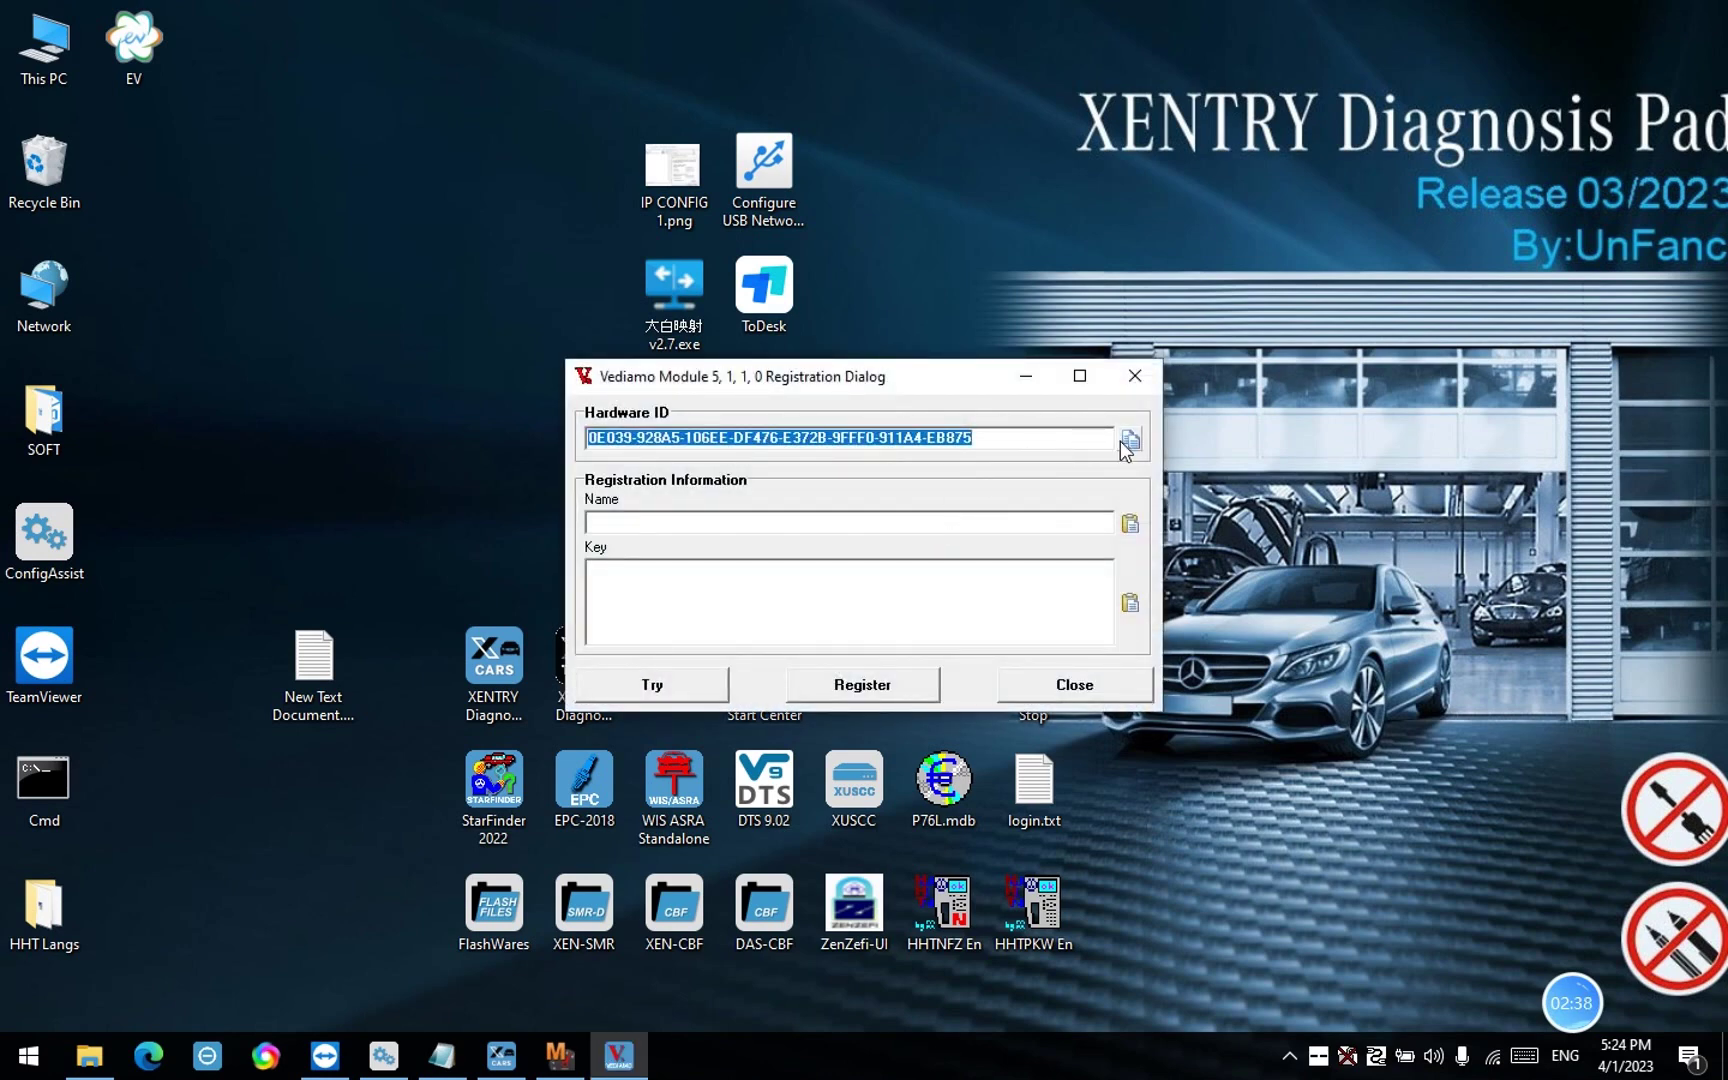
pyautogui.click(1130, 523)
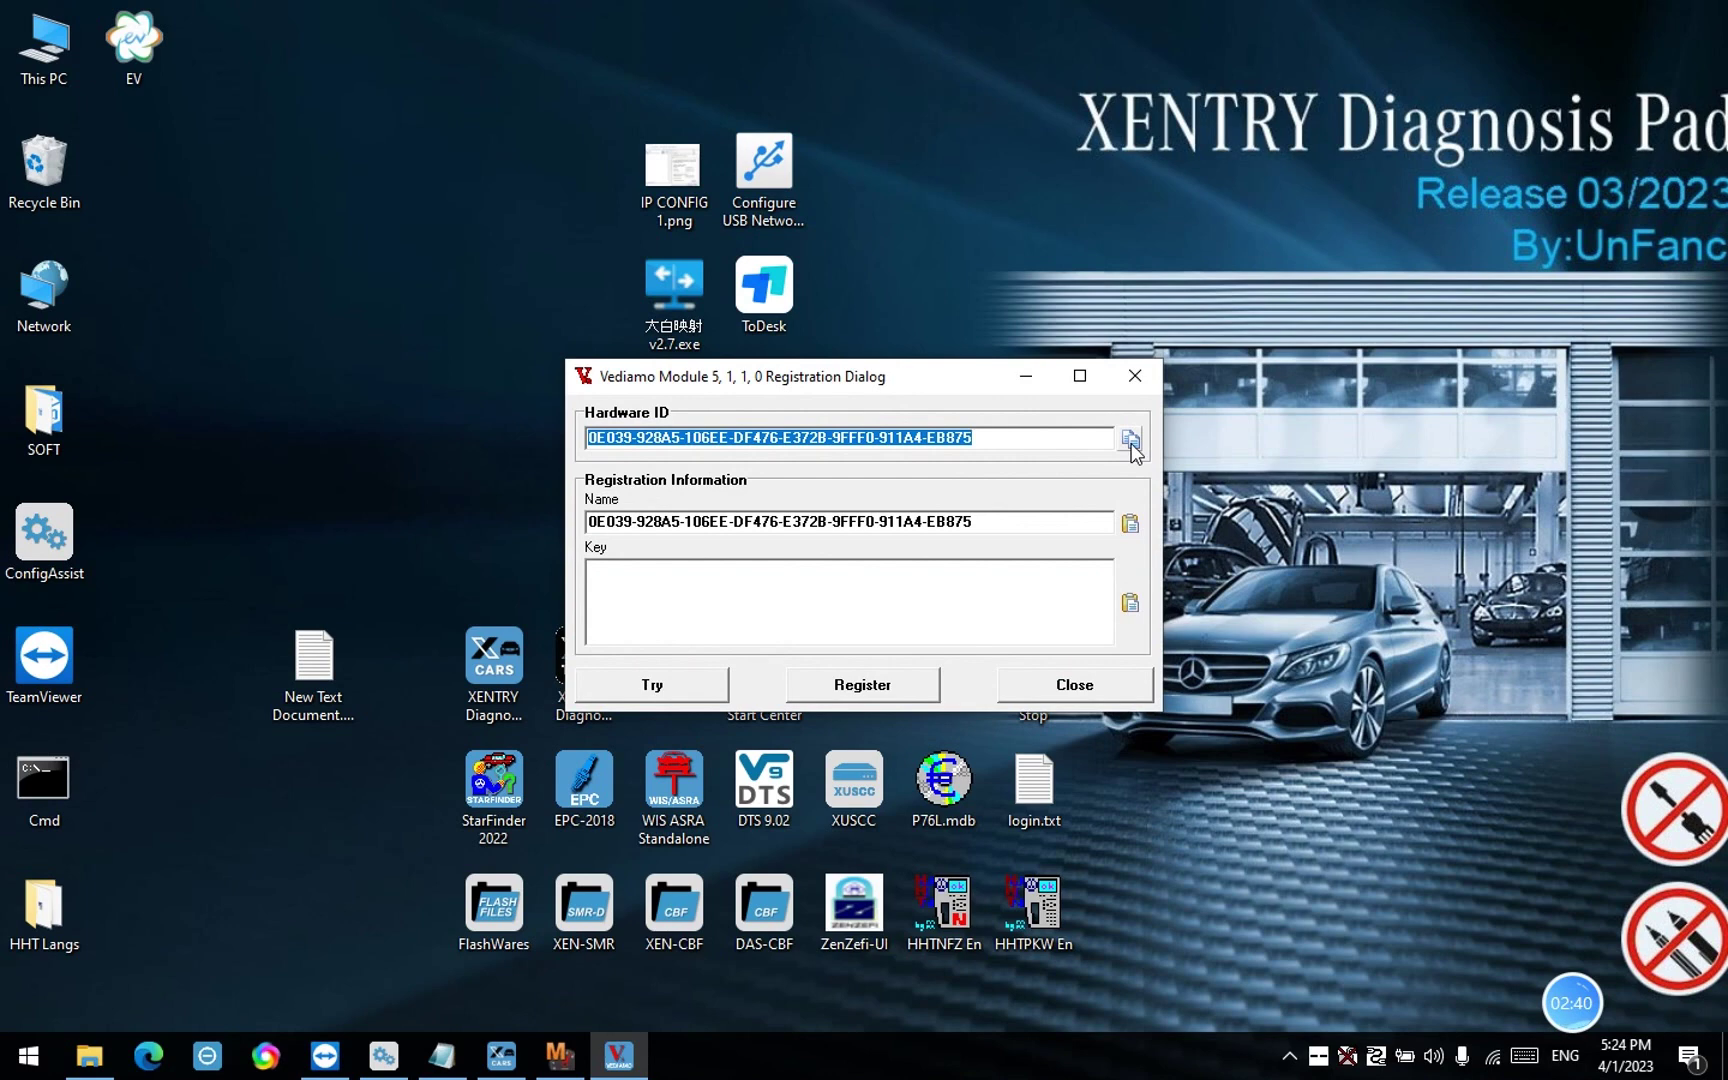
pyautogui.click(443, 1055)
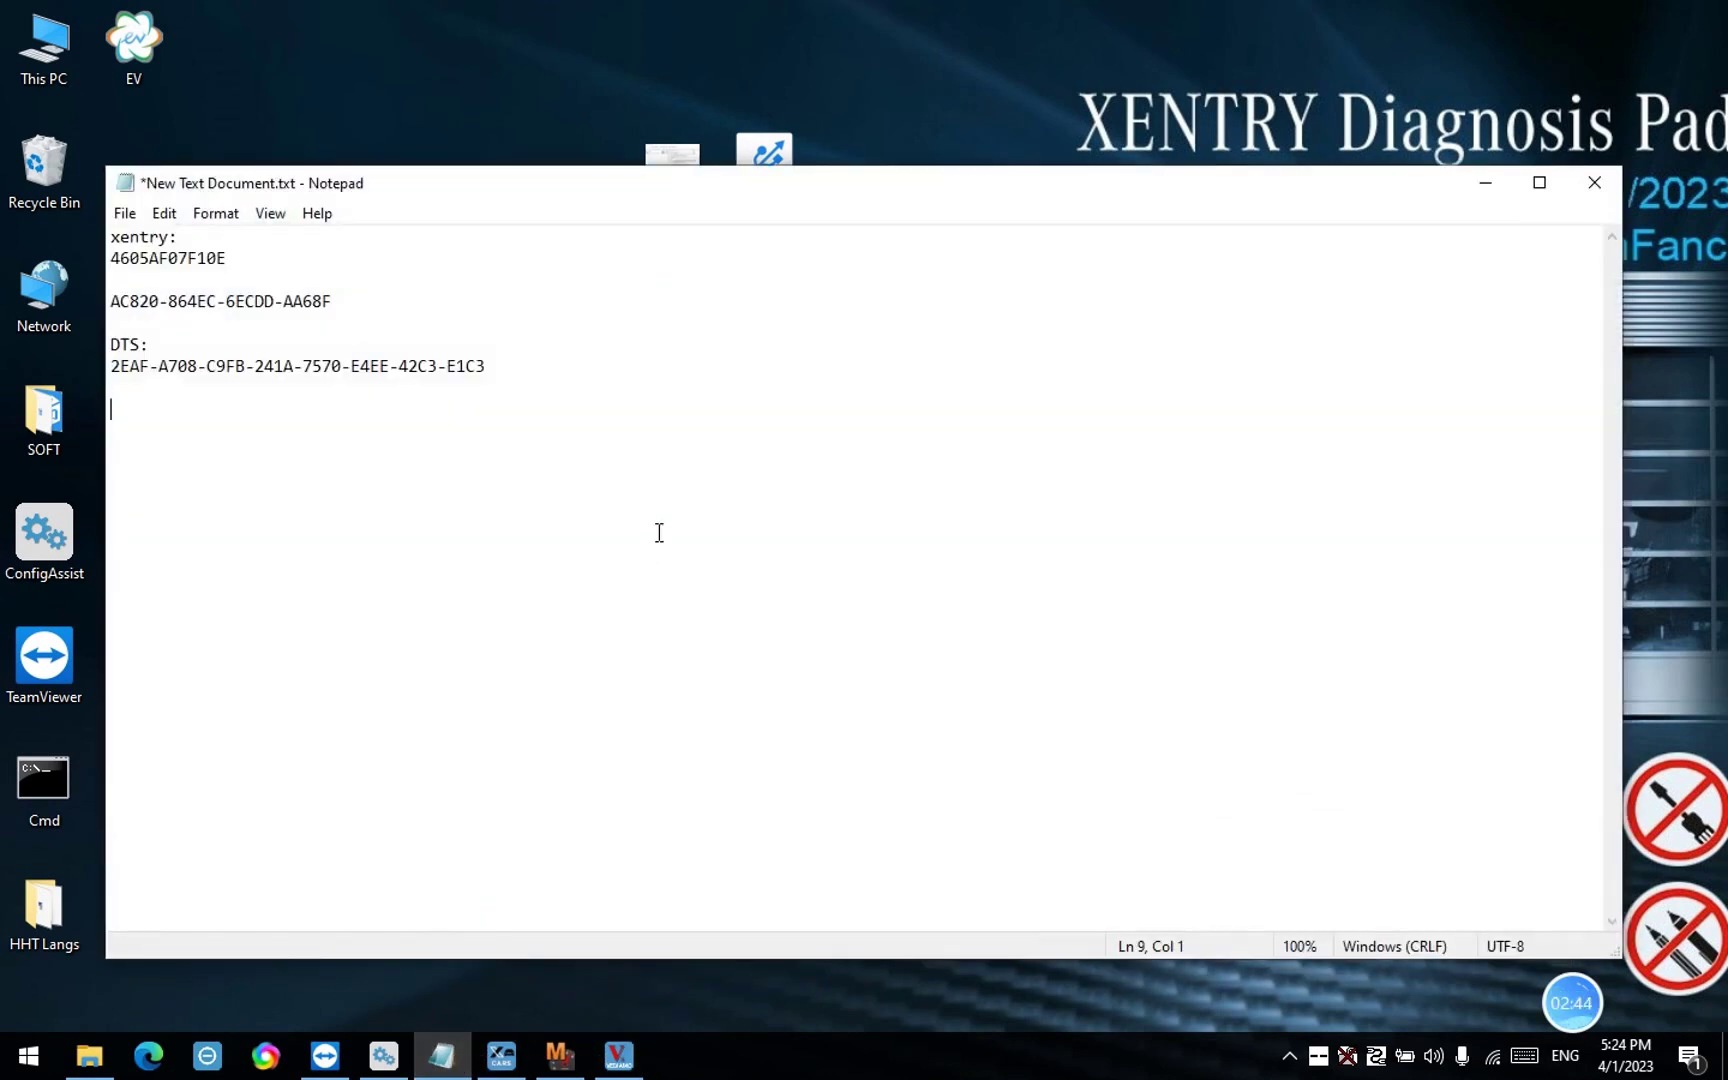
pyautogui.write('vediamo:')
pyautogui.press('Return')
pyautogui.hotkey('ctrl', 'v')
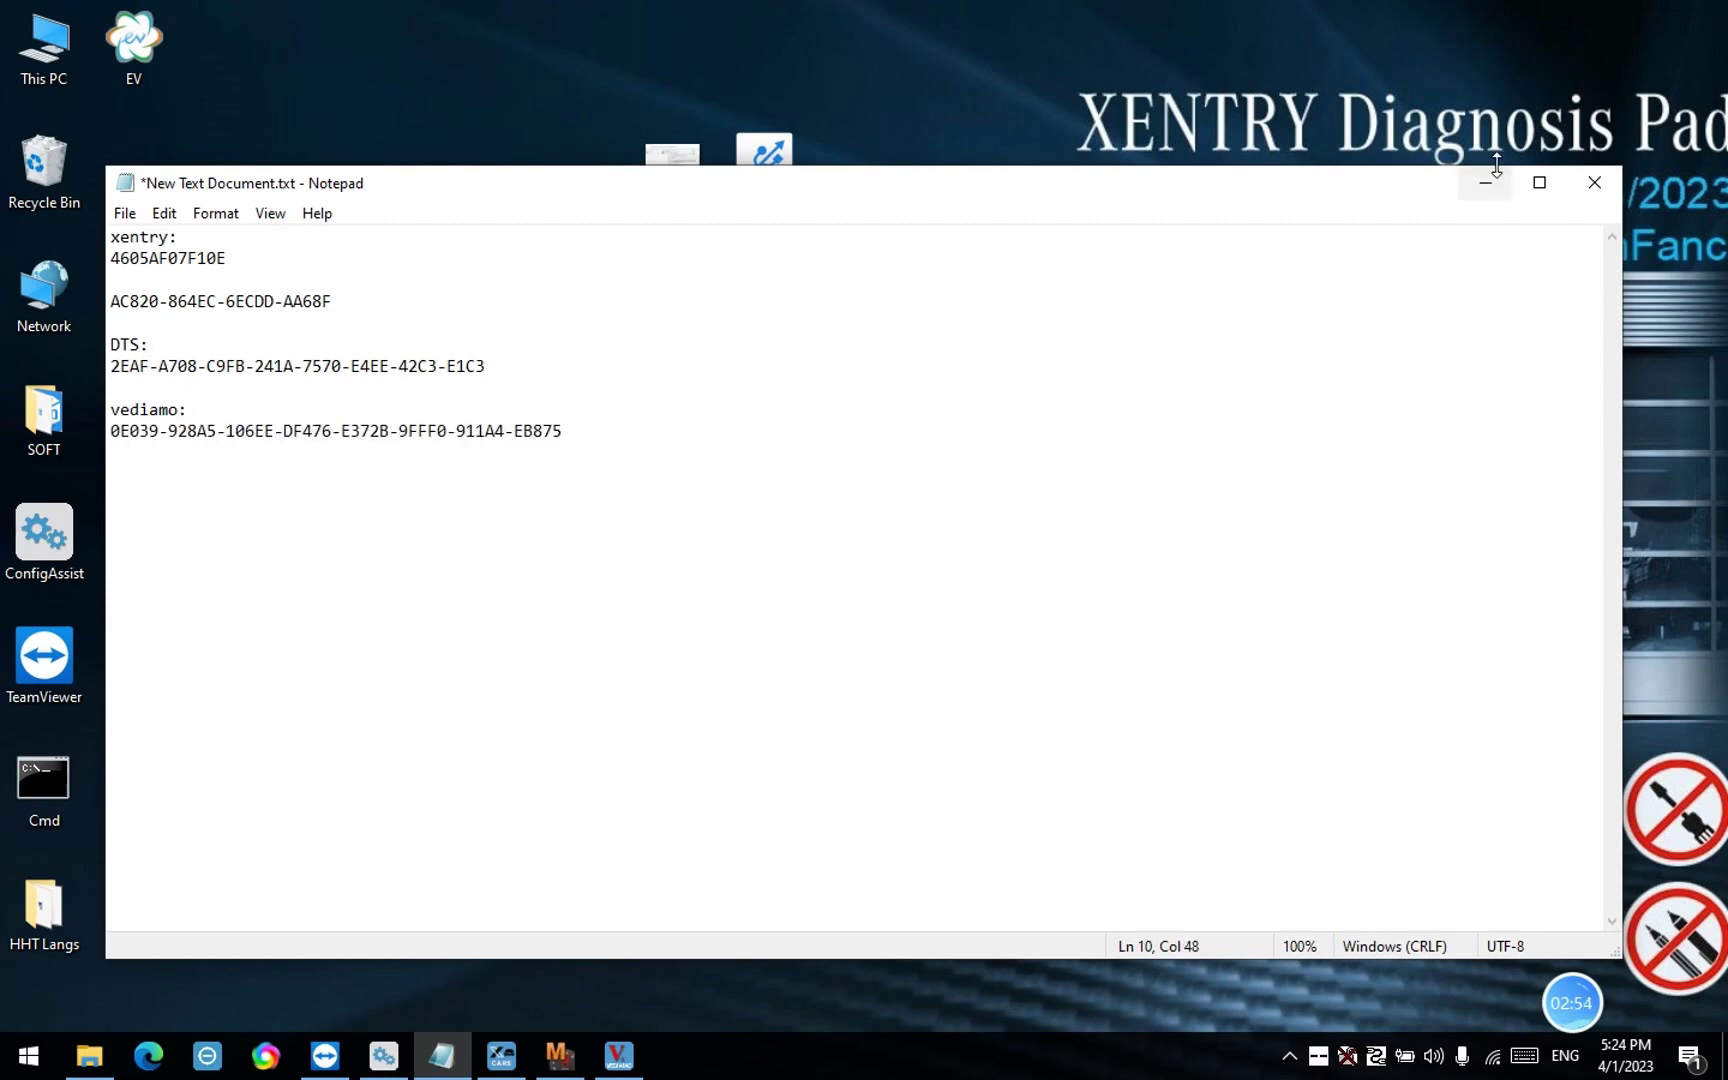
pyautogui.click(1490, 181)
pyautogui.click(1031, 382)
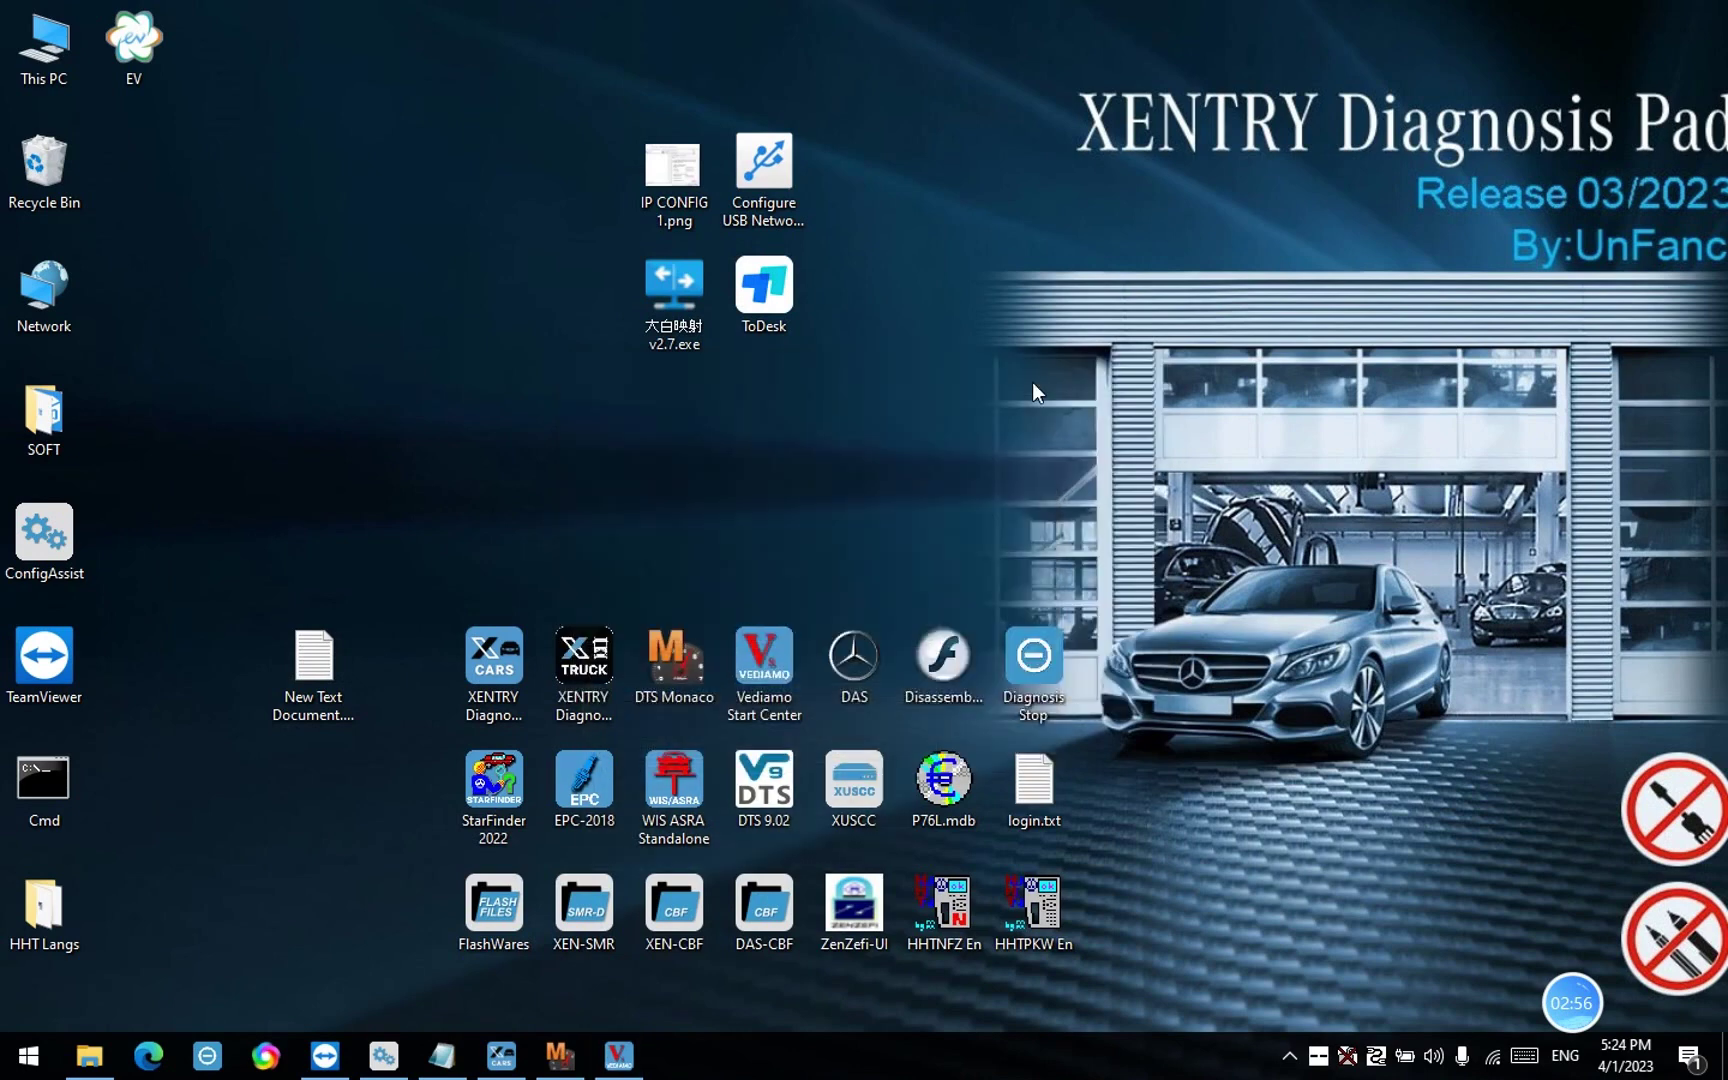
# Launch EPC-2018 in a maximized Internet Explorer and log in to EWA net as administrator
pyautogui.rightClick(588, 795)
pyautogui.click(346, 359)
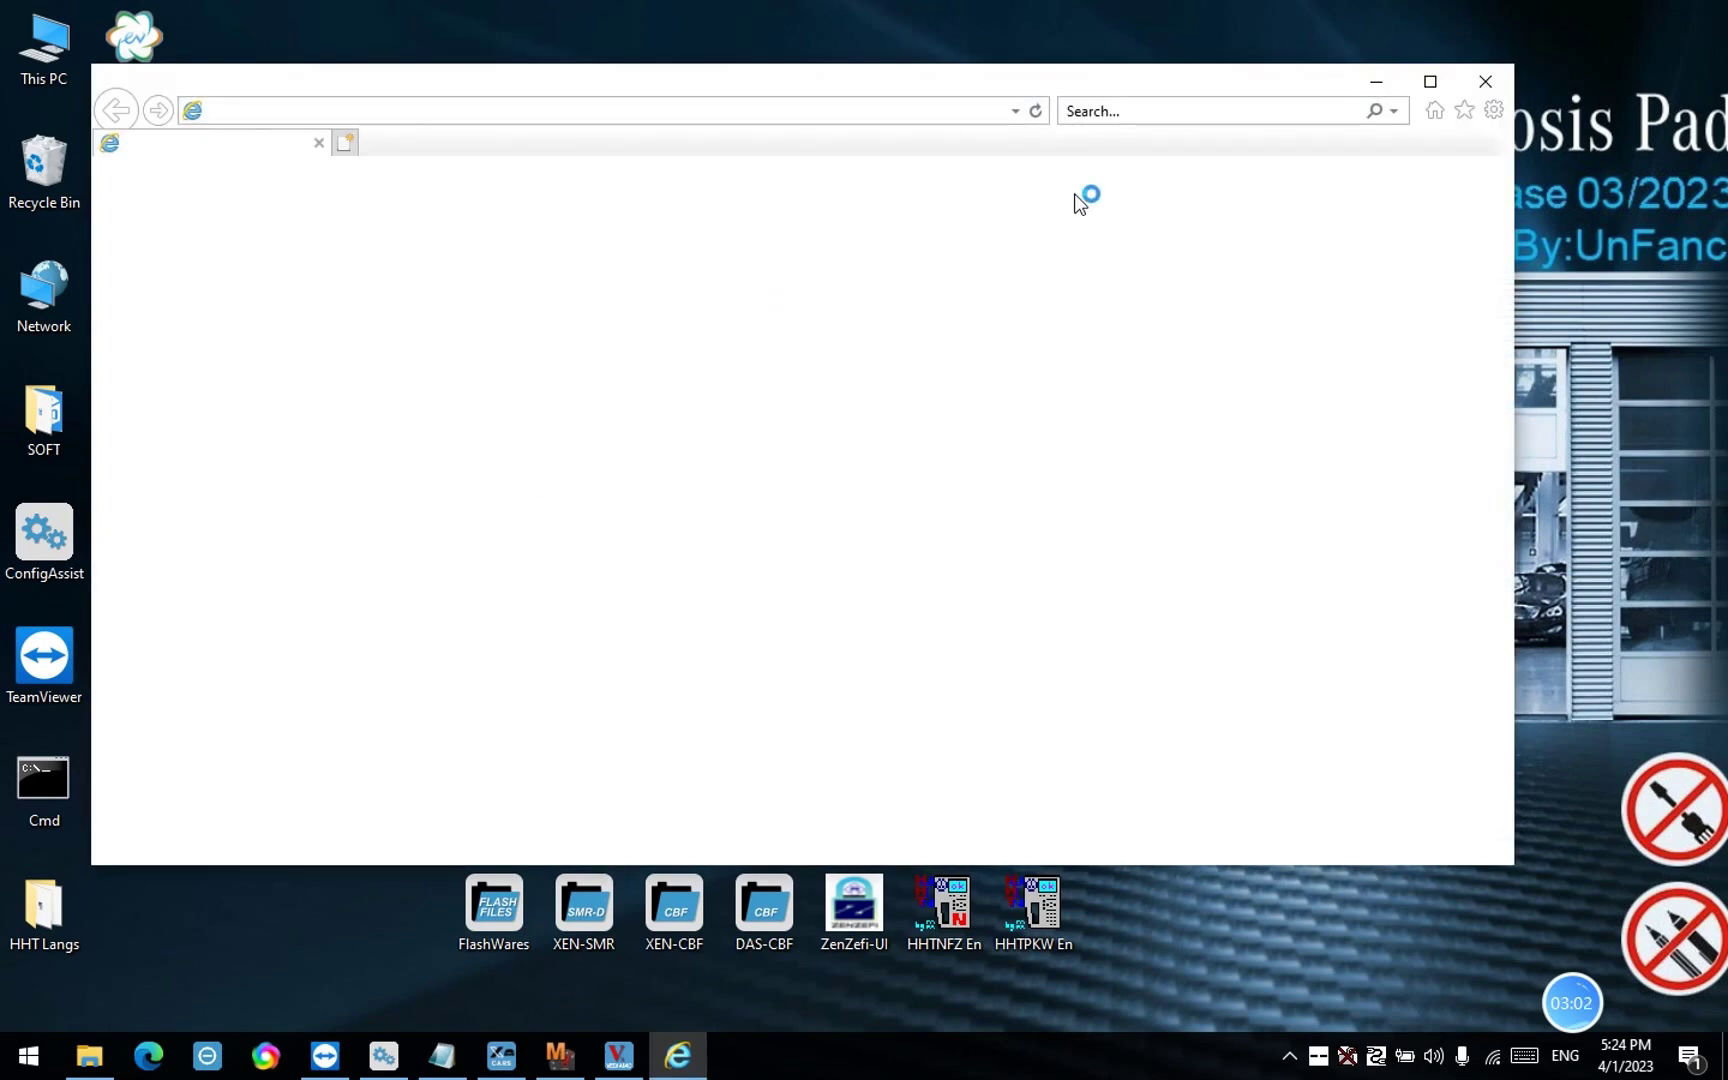
pyautogui.click(1430, 81)
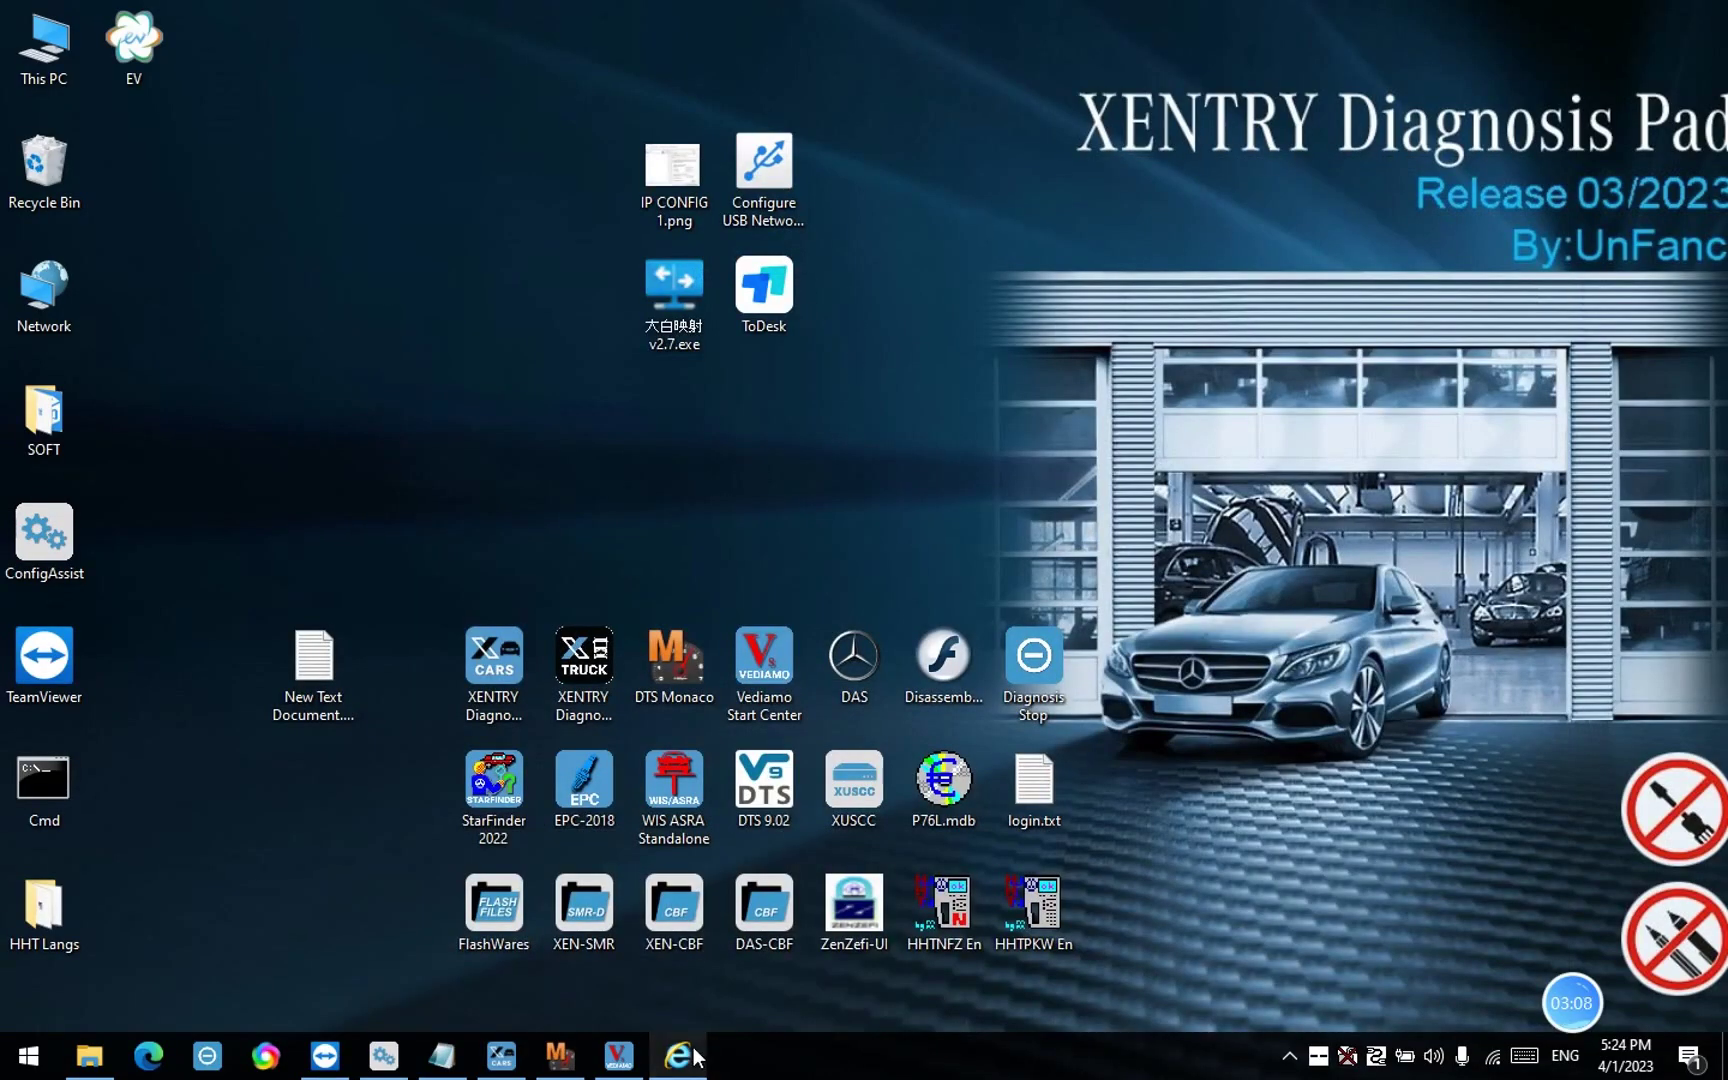
pyautogui.click(697, 1058)
pyautogui.click(832, 377)
pyautogui.write('admin')
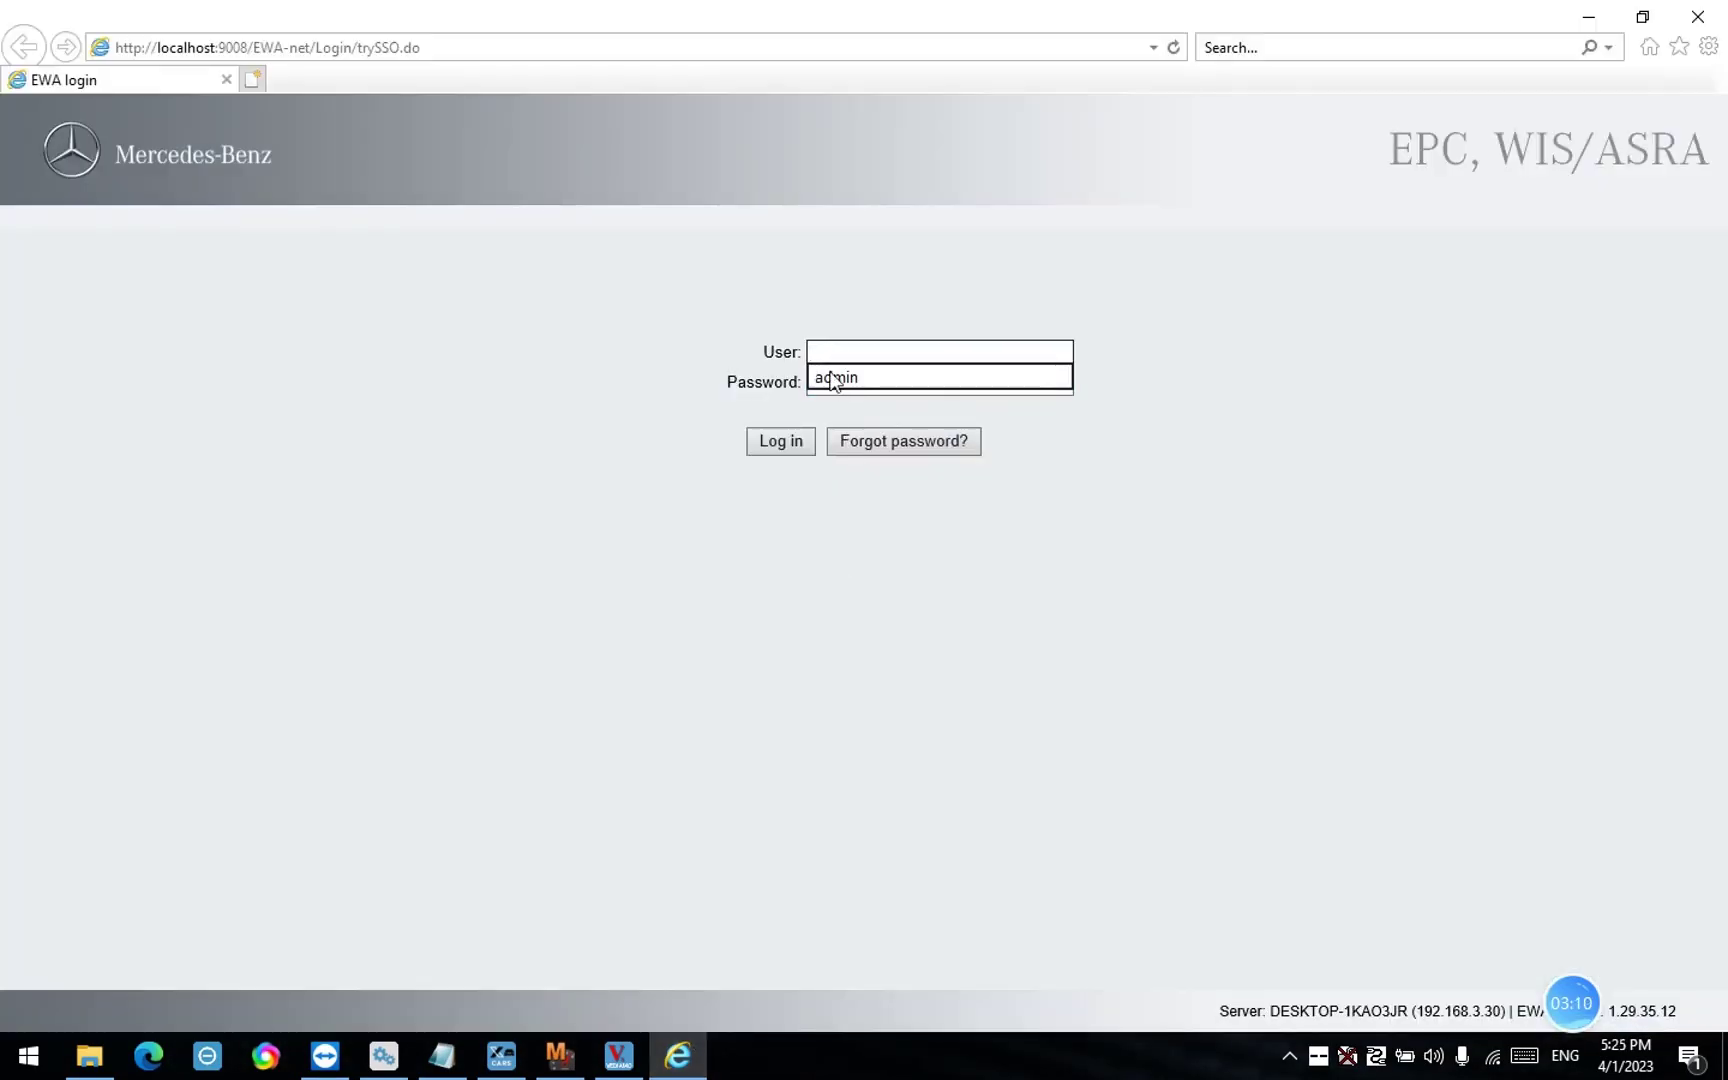
pyautogui.click(830, 380)
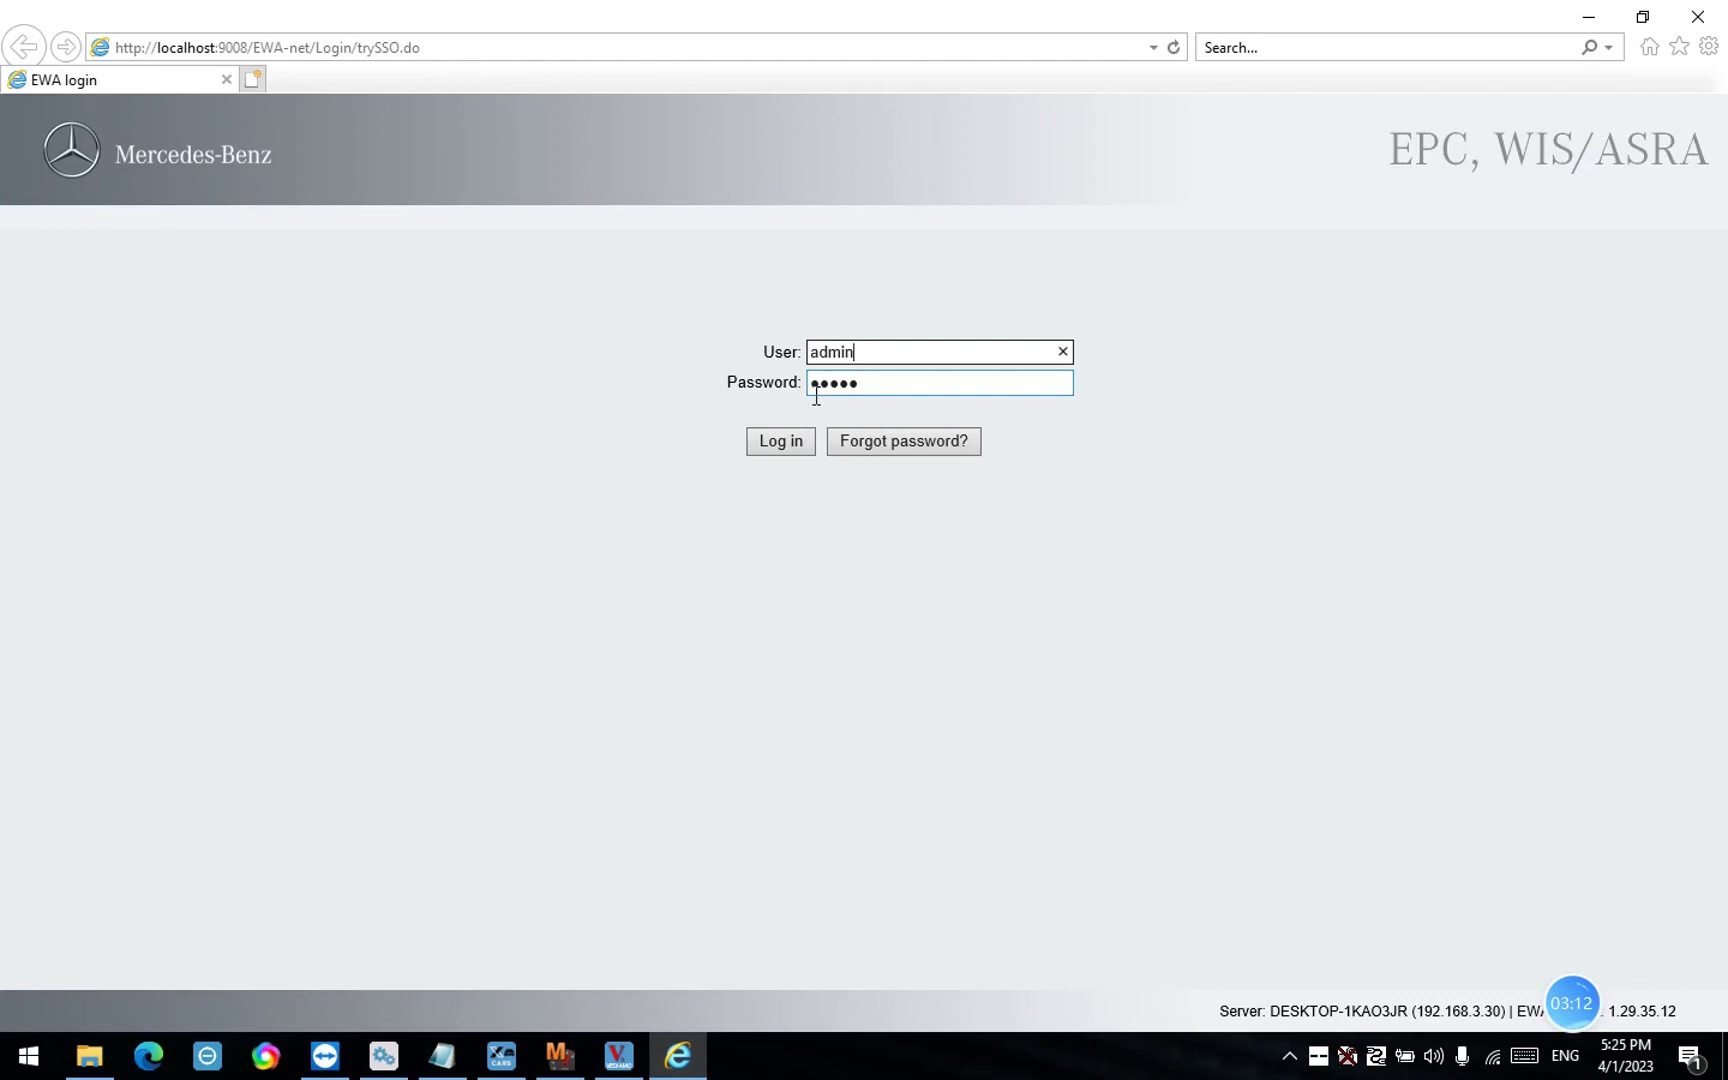
pyautogui.click(780, 441)
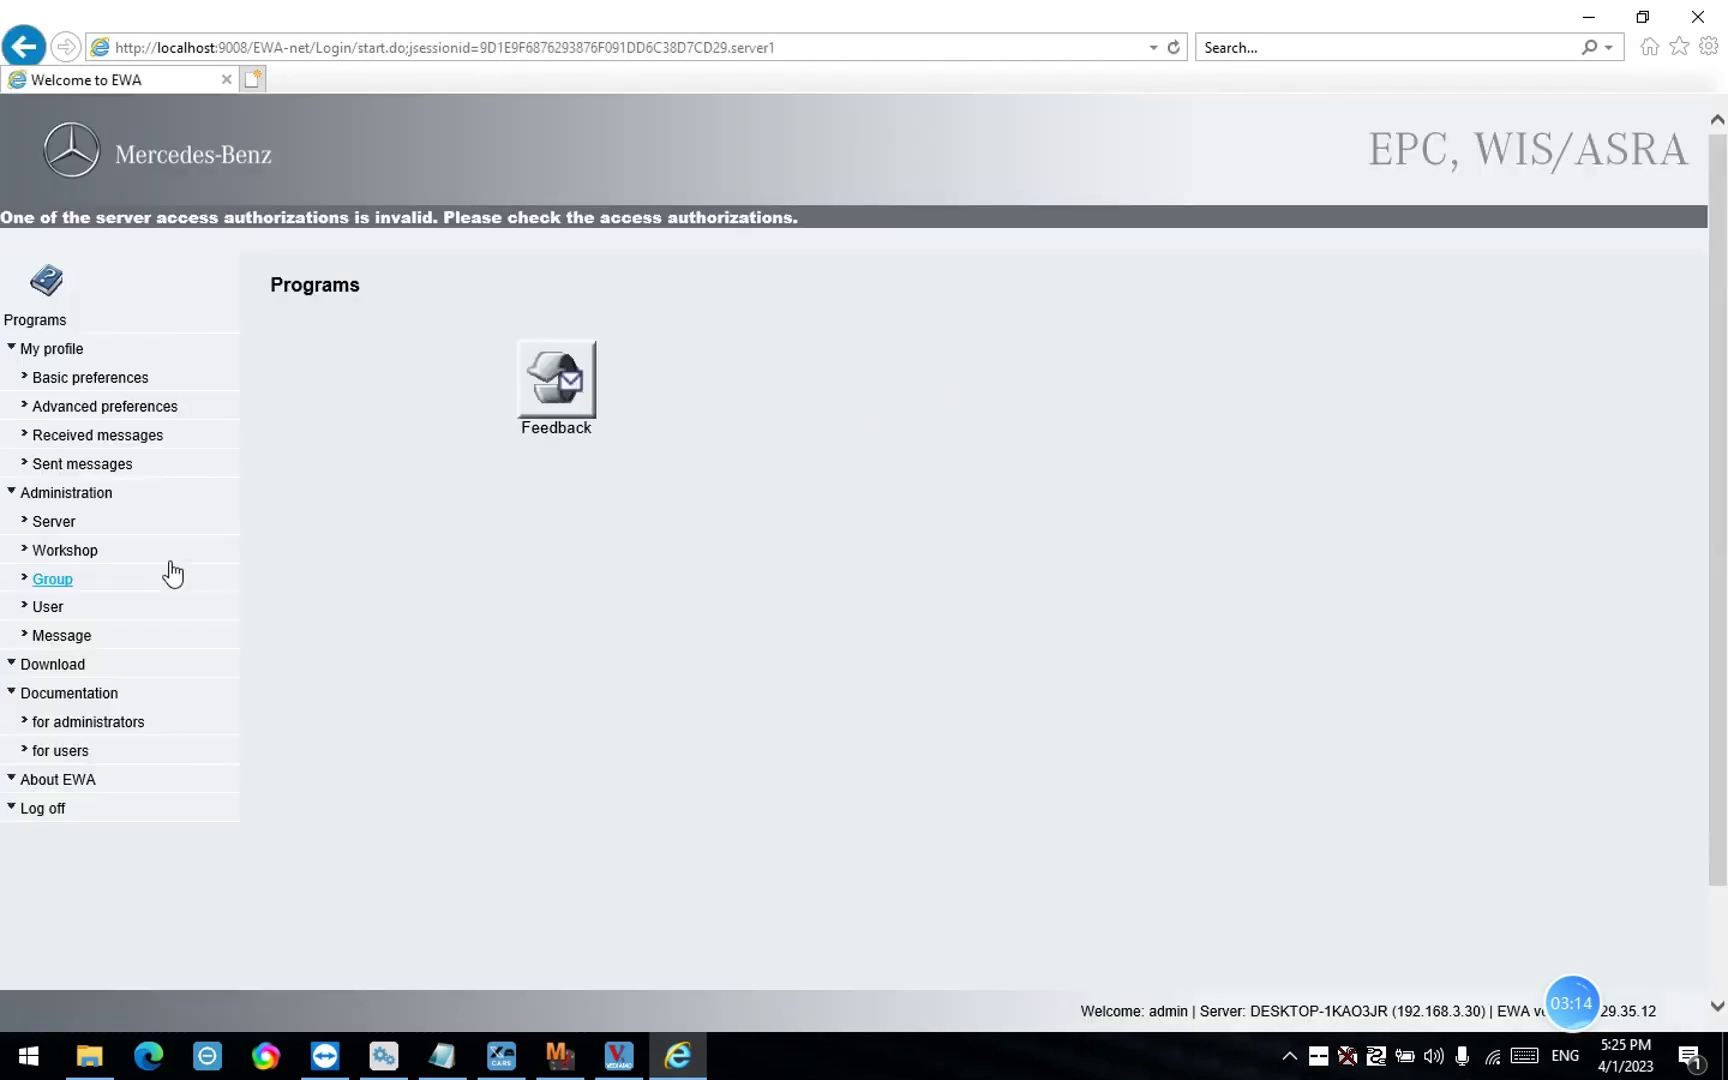
# Open Administration > Server > Edit the access authorization and copy MAC address F0DEF1210BD5
pyautogui.click(62, 523)
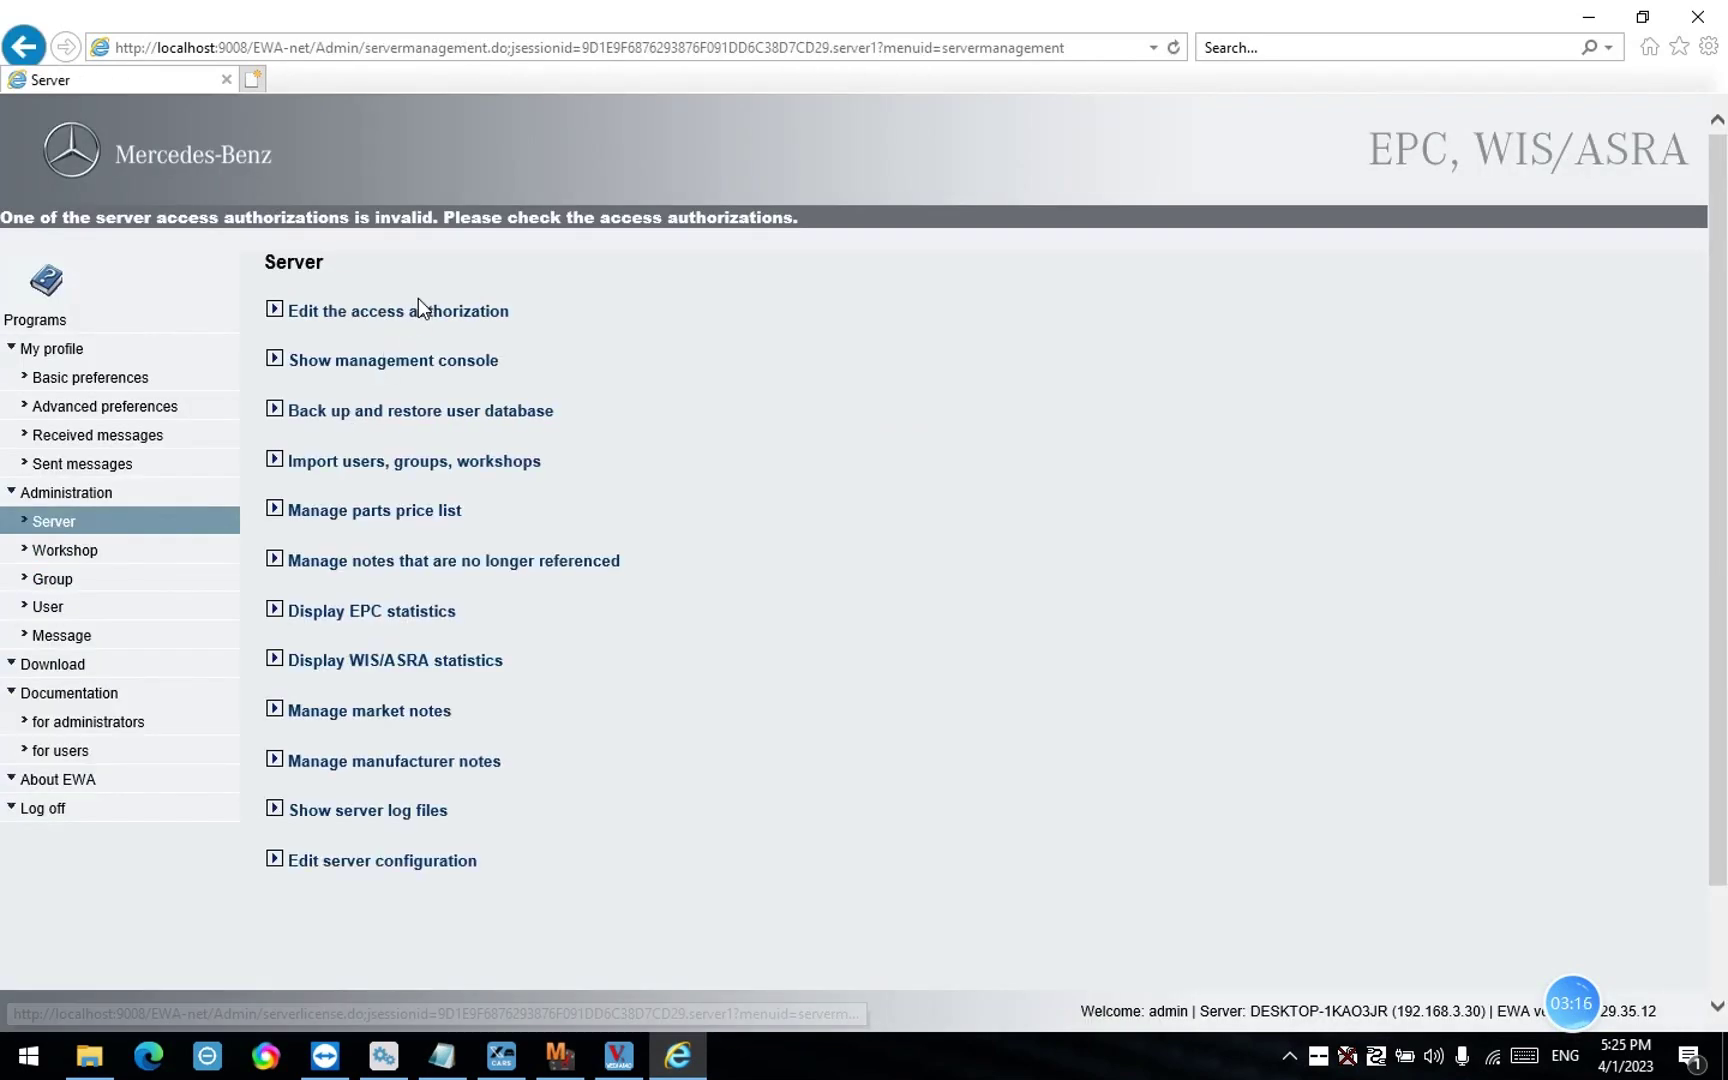
pyautogui.click(418, 312)
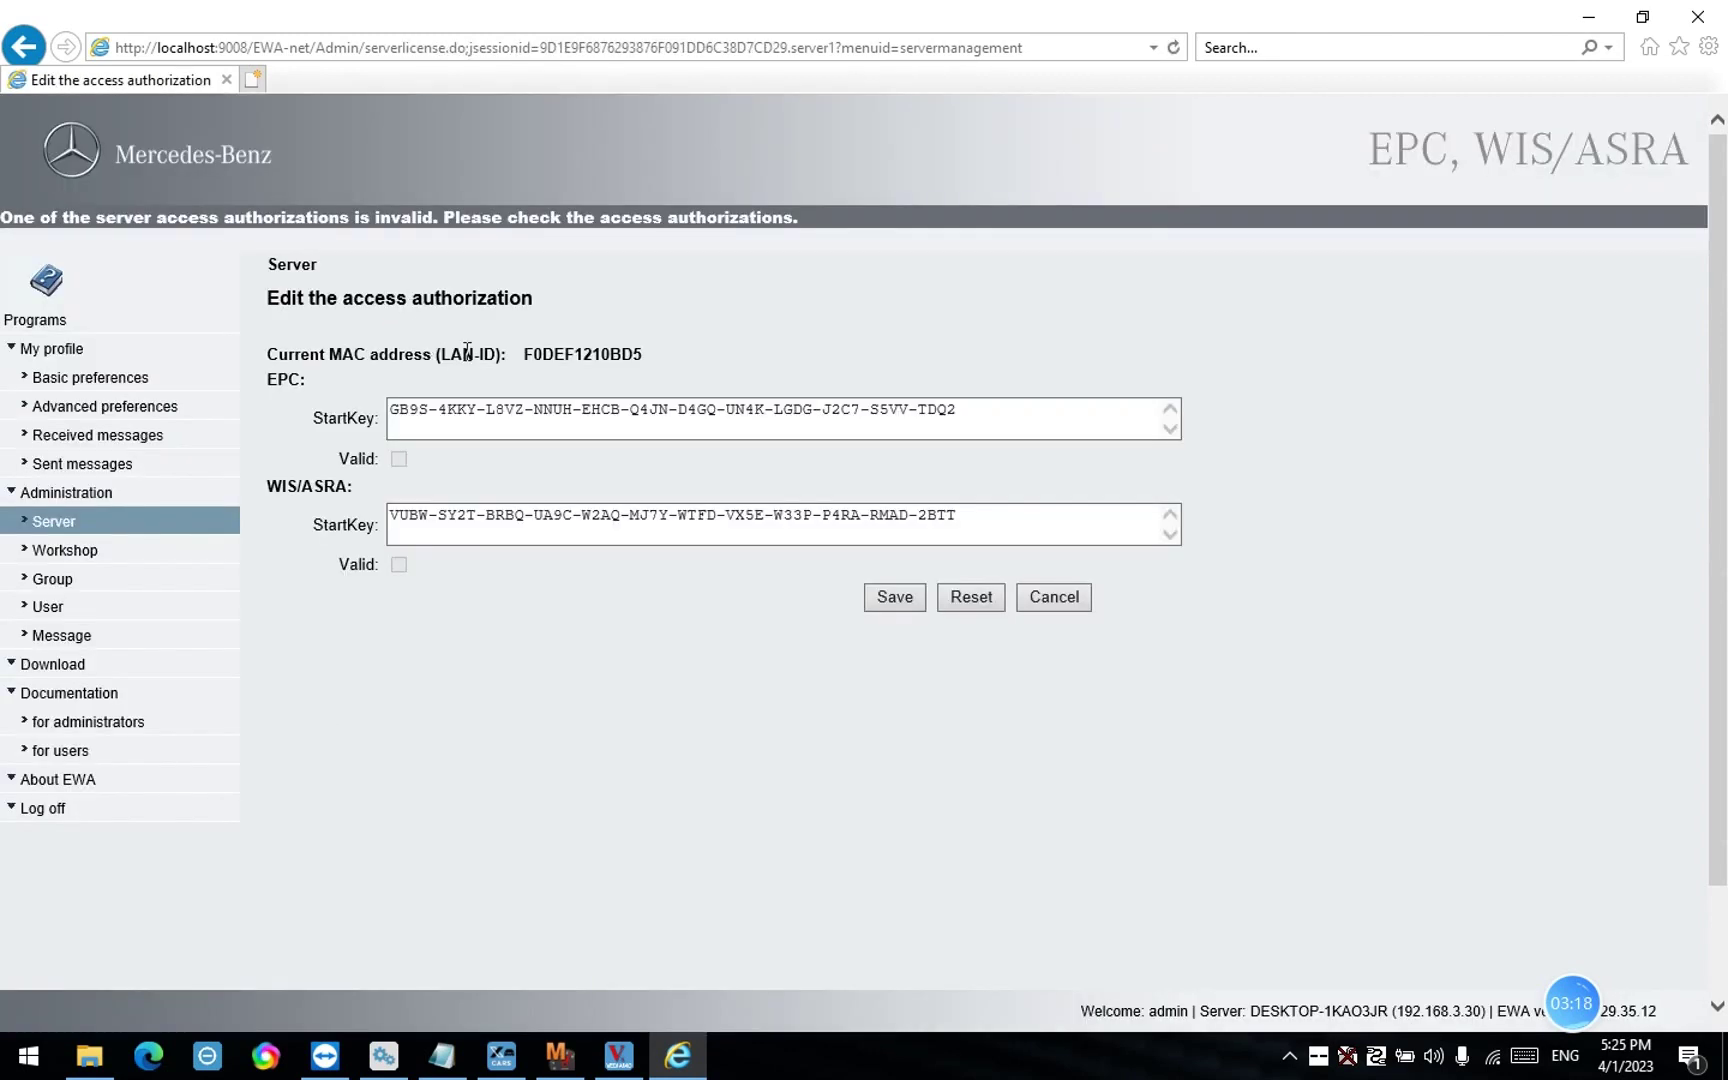
pyautogui.moveTo(521, 354)
pyautogui.mouseDown()
pyautogui.moveTo(642, 374)
pyautogui.moveTo(535, 358)
pyautogui.mouseUp()
pyautogui.click(641, 364)
pyautogui.rightClick(539, 348)
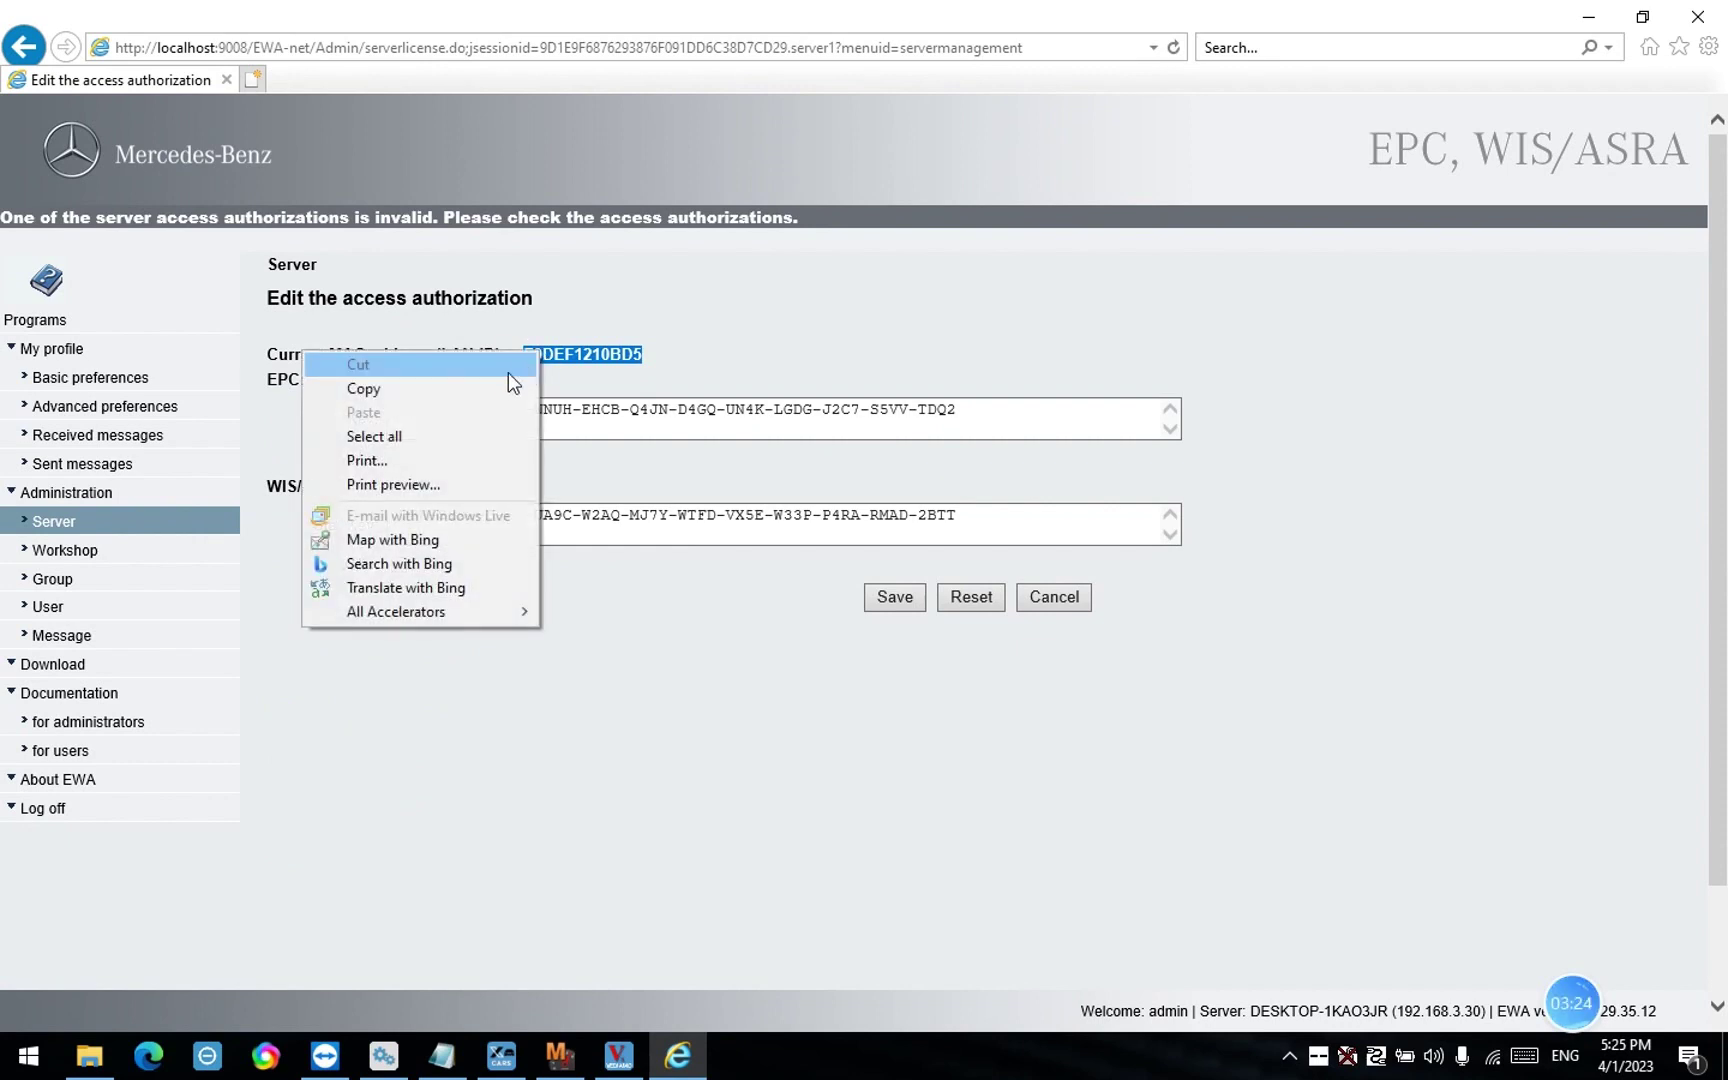
pyautogui.click(498, 384)
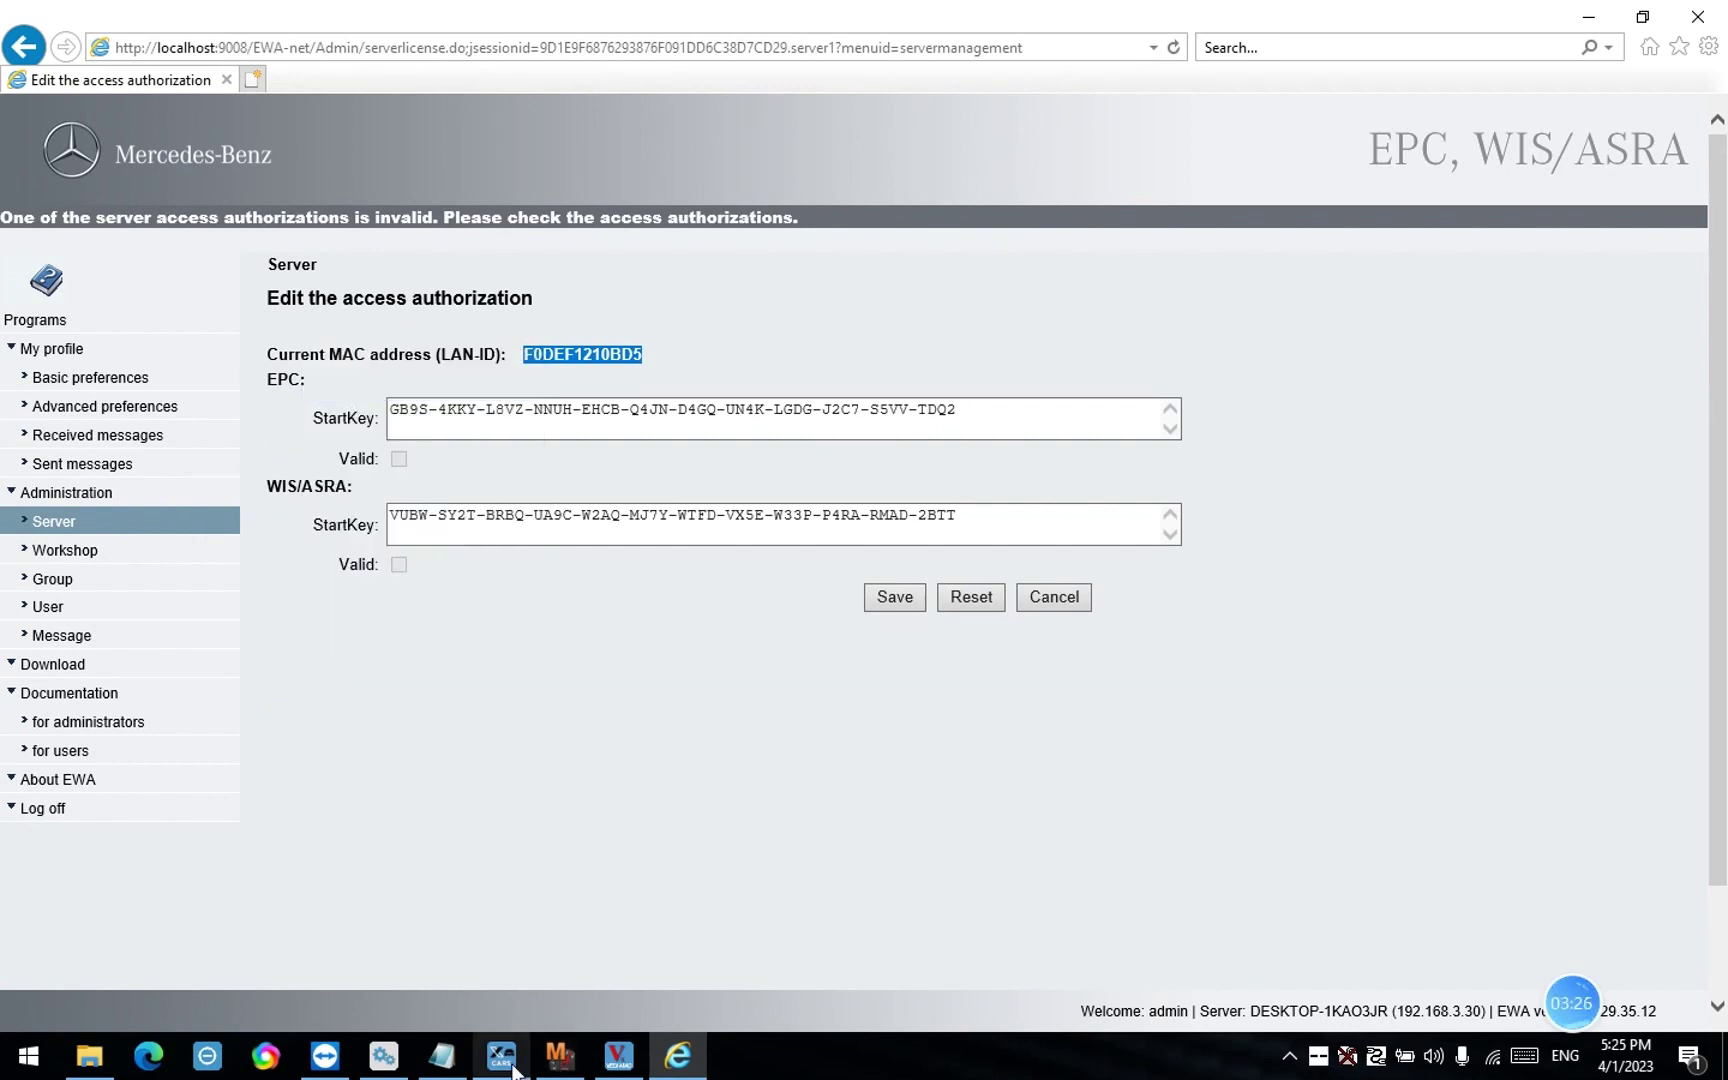
# Append an 'EPC:' heading with MAC address F0DEF1210BD5 to the Notepad list, then minimize Notepad and Internet Explorer
pyautogui.click(462, 1068)
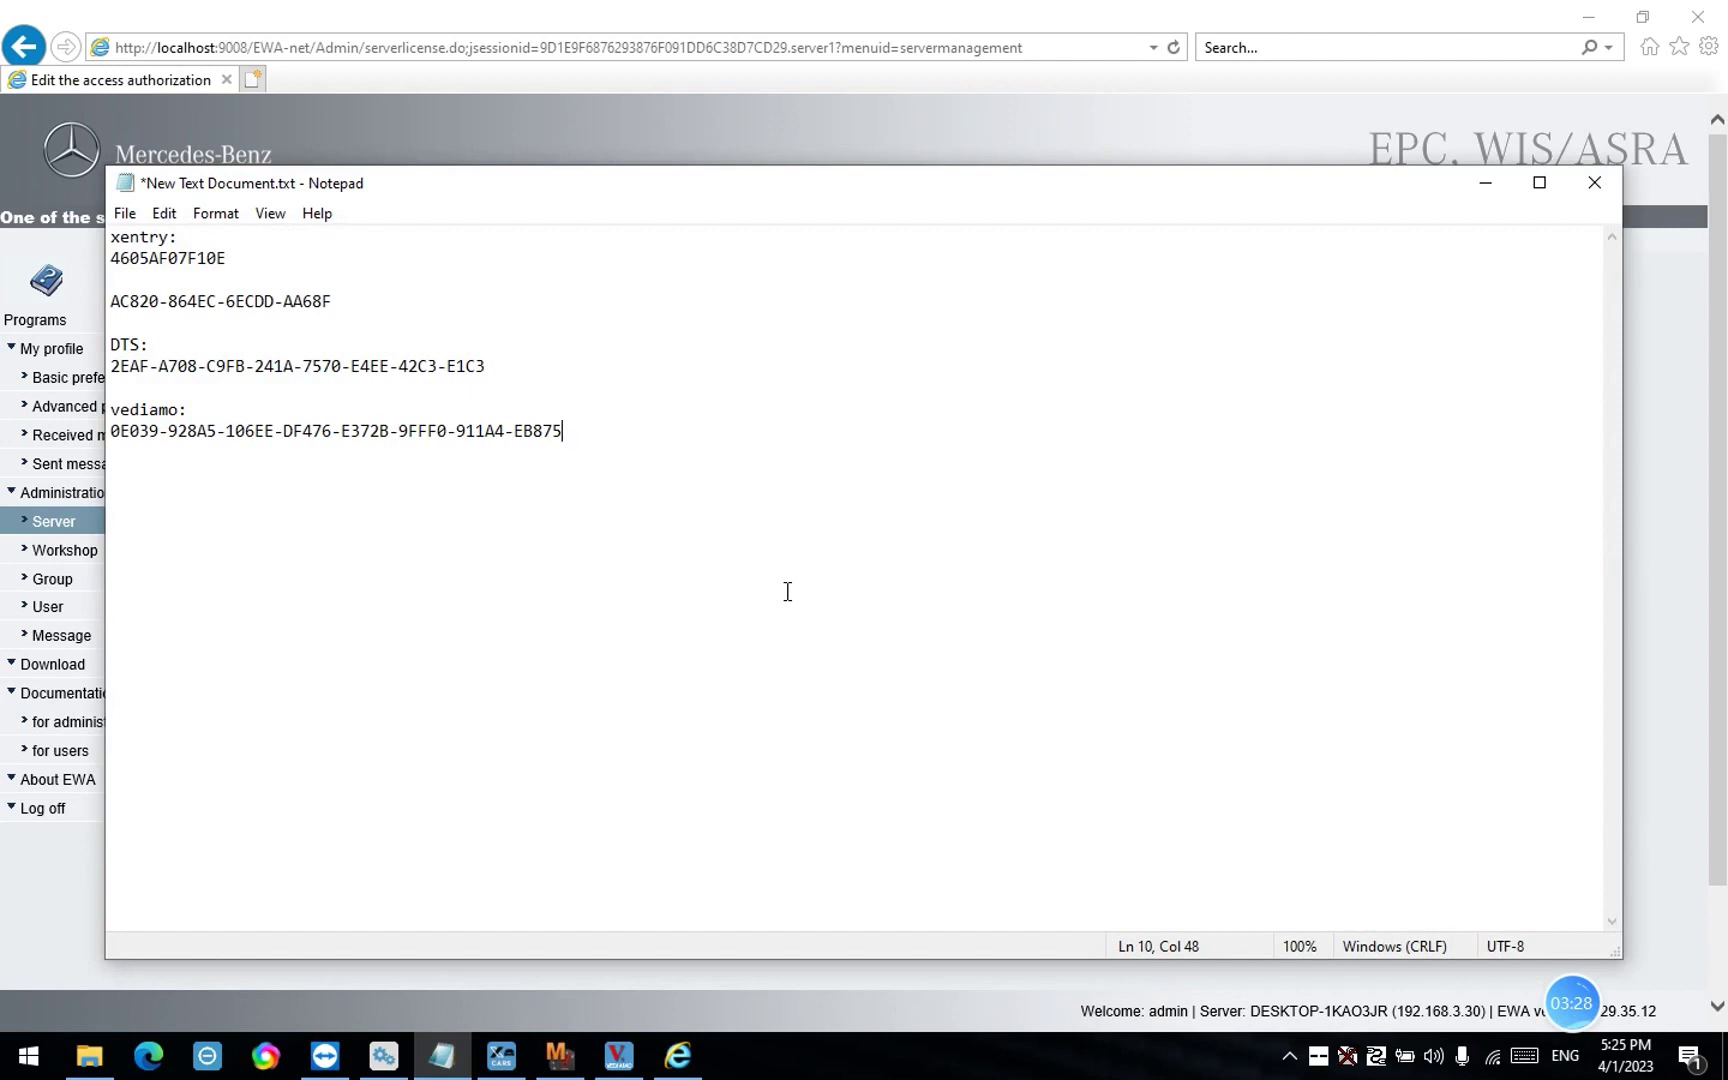
pyautogui.press('Return')
pyautogui.press('Return')
pyautogui.write('EPC:')
pyautogui.press('Return')
pyautogui.hotkey('ctrl', 'v')
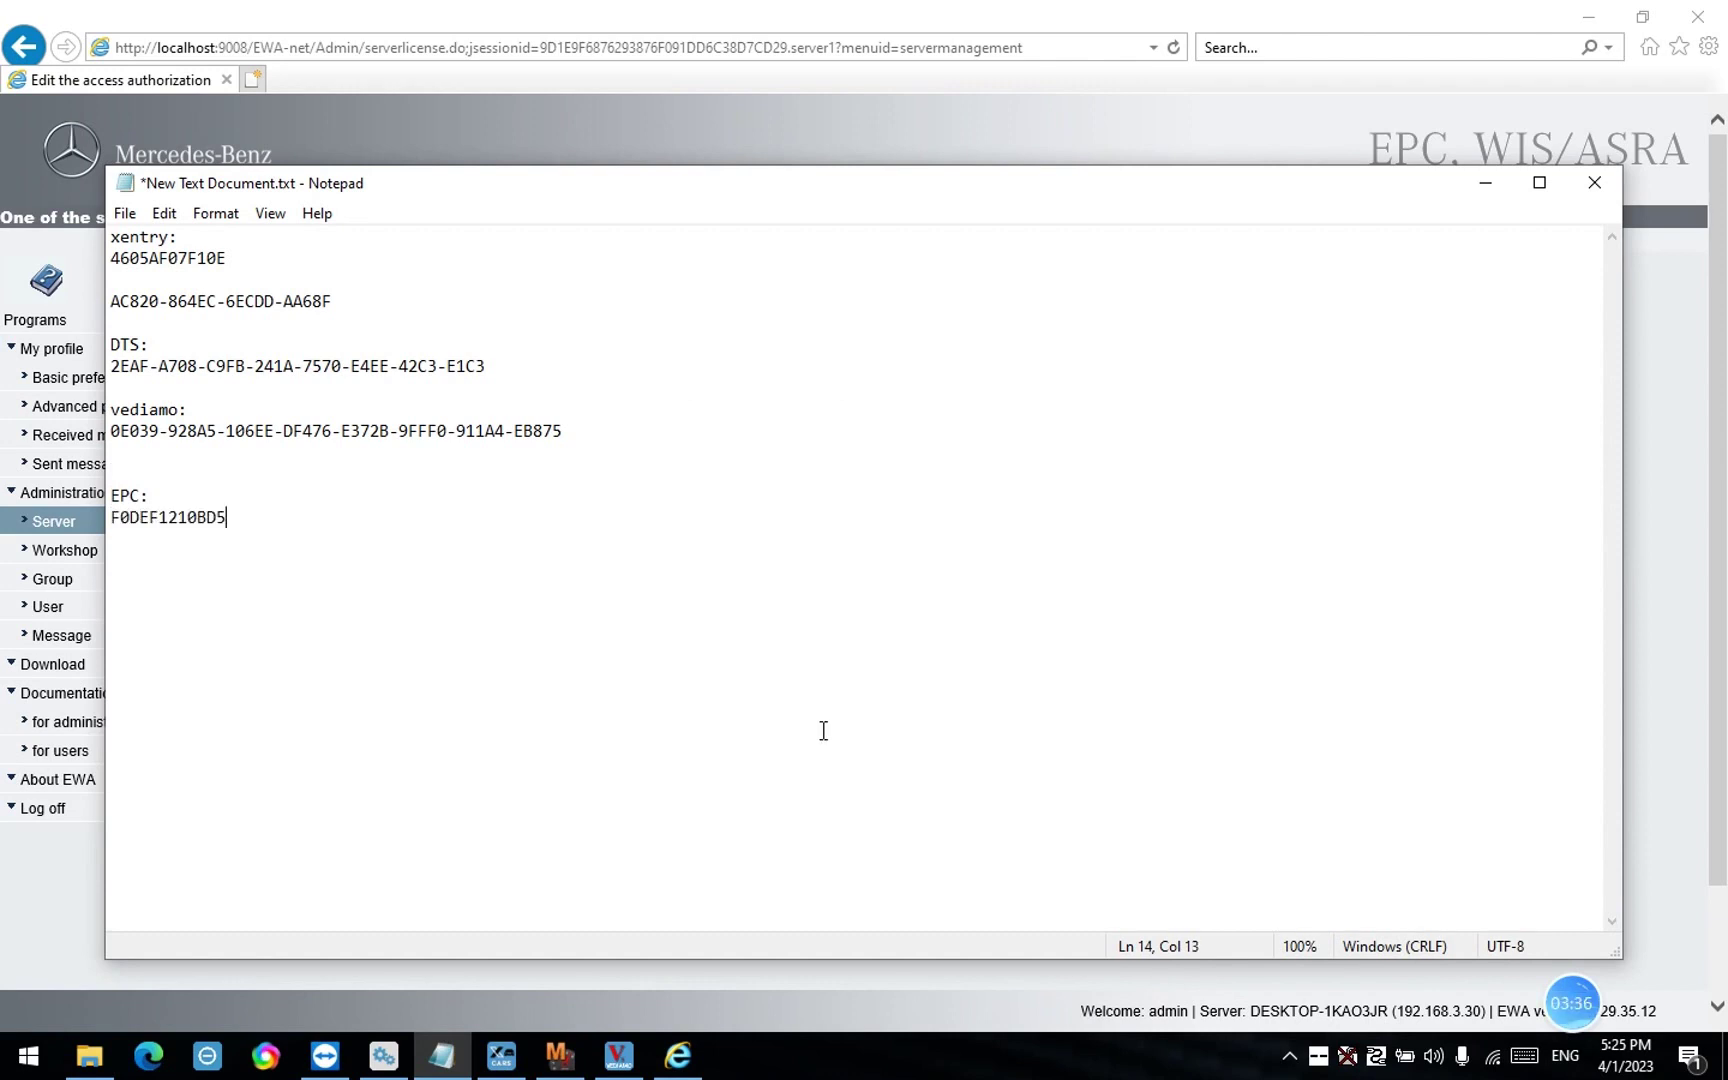
pyautogui.click(1486, 185)
pyautogui.click(1586, 20)
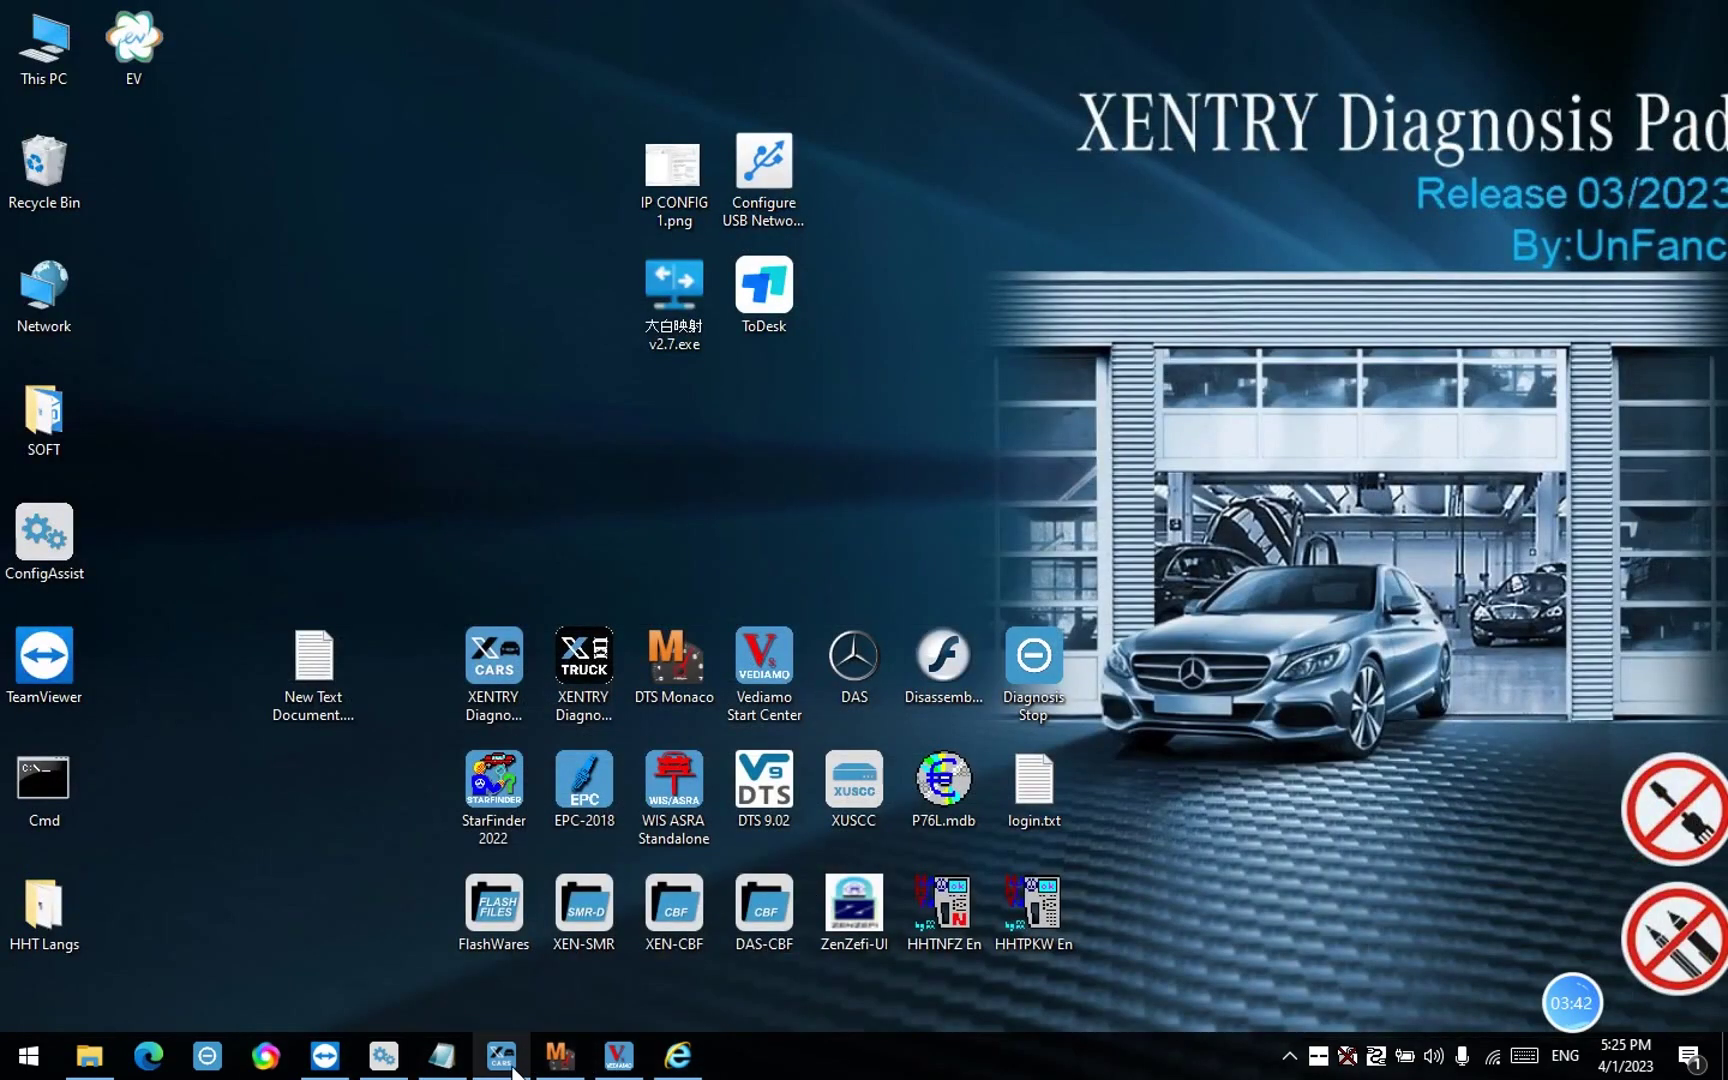
# Add the note asking to send these IDs to the seller for activation, then reopen New Text Document.txt
pyautogui.click(451, 1072)
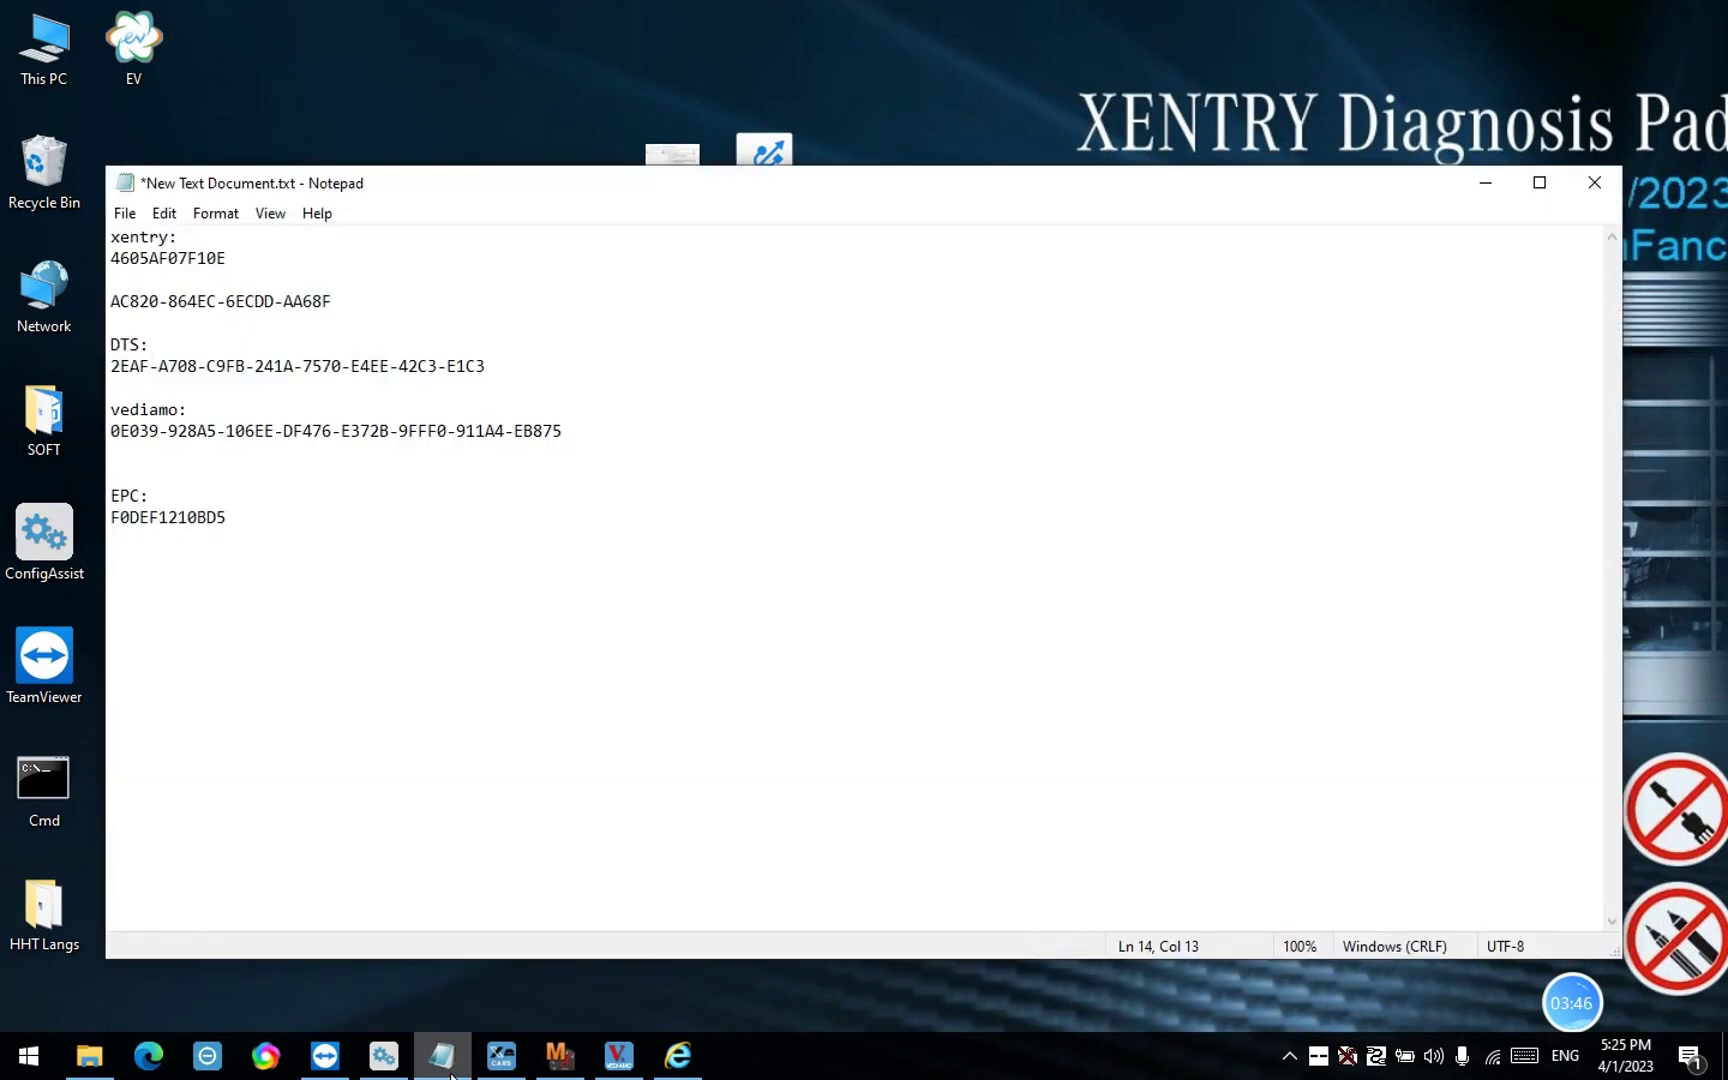
pyautogui.press('Return')
pyautogui.press('Return')
pyautogui.write('pls send the')
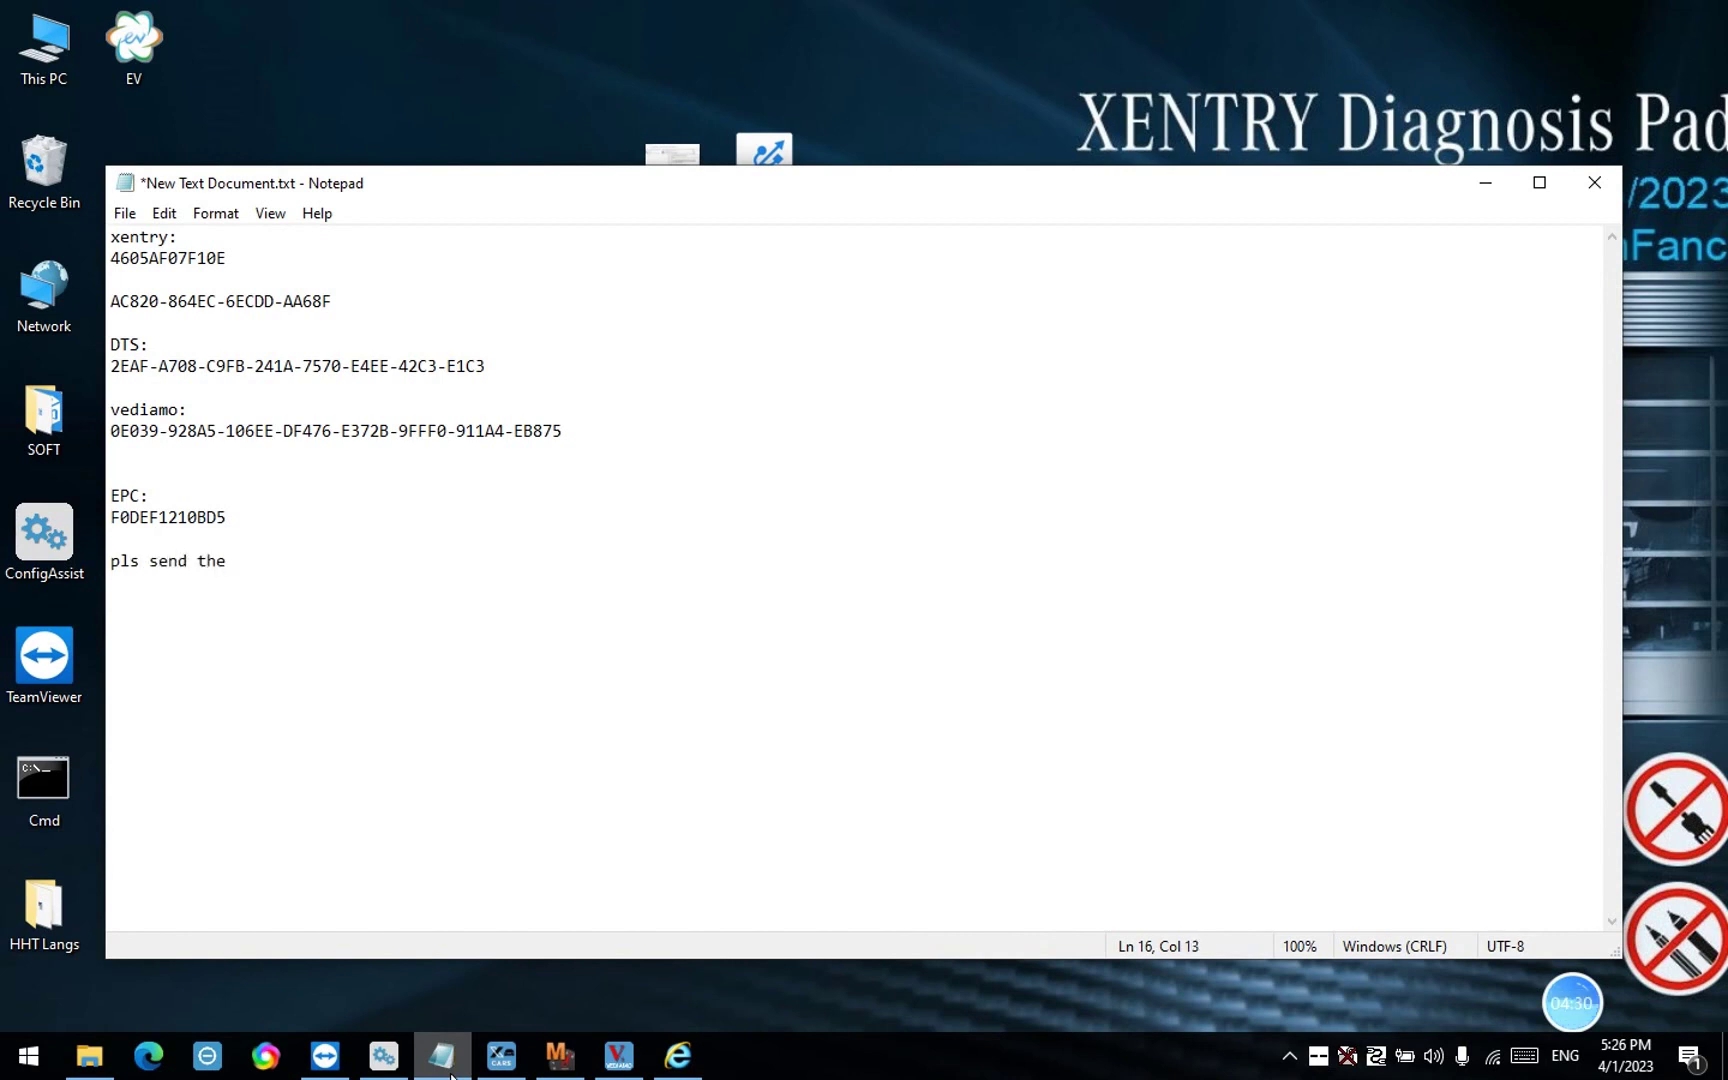
pyautogui.write('se IDs to th')
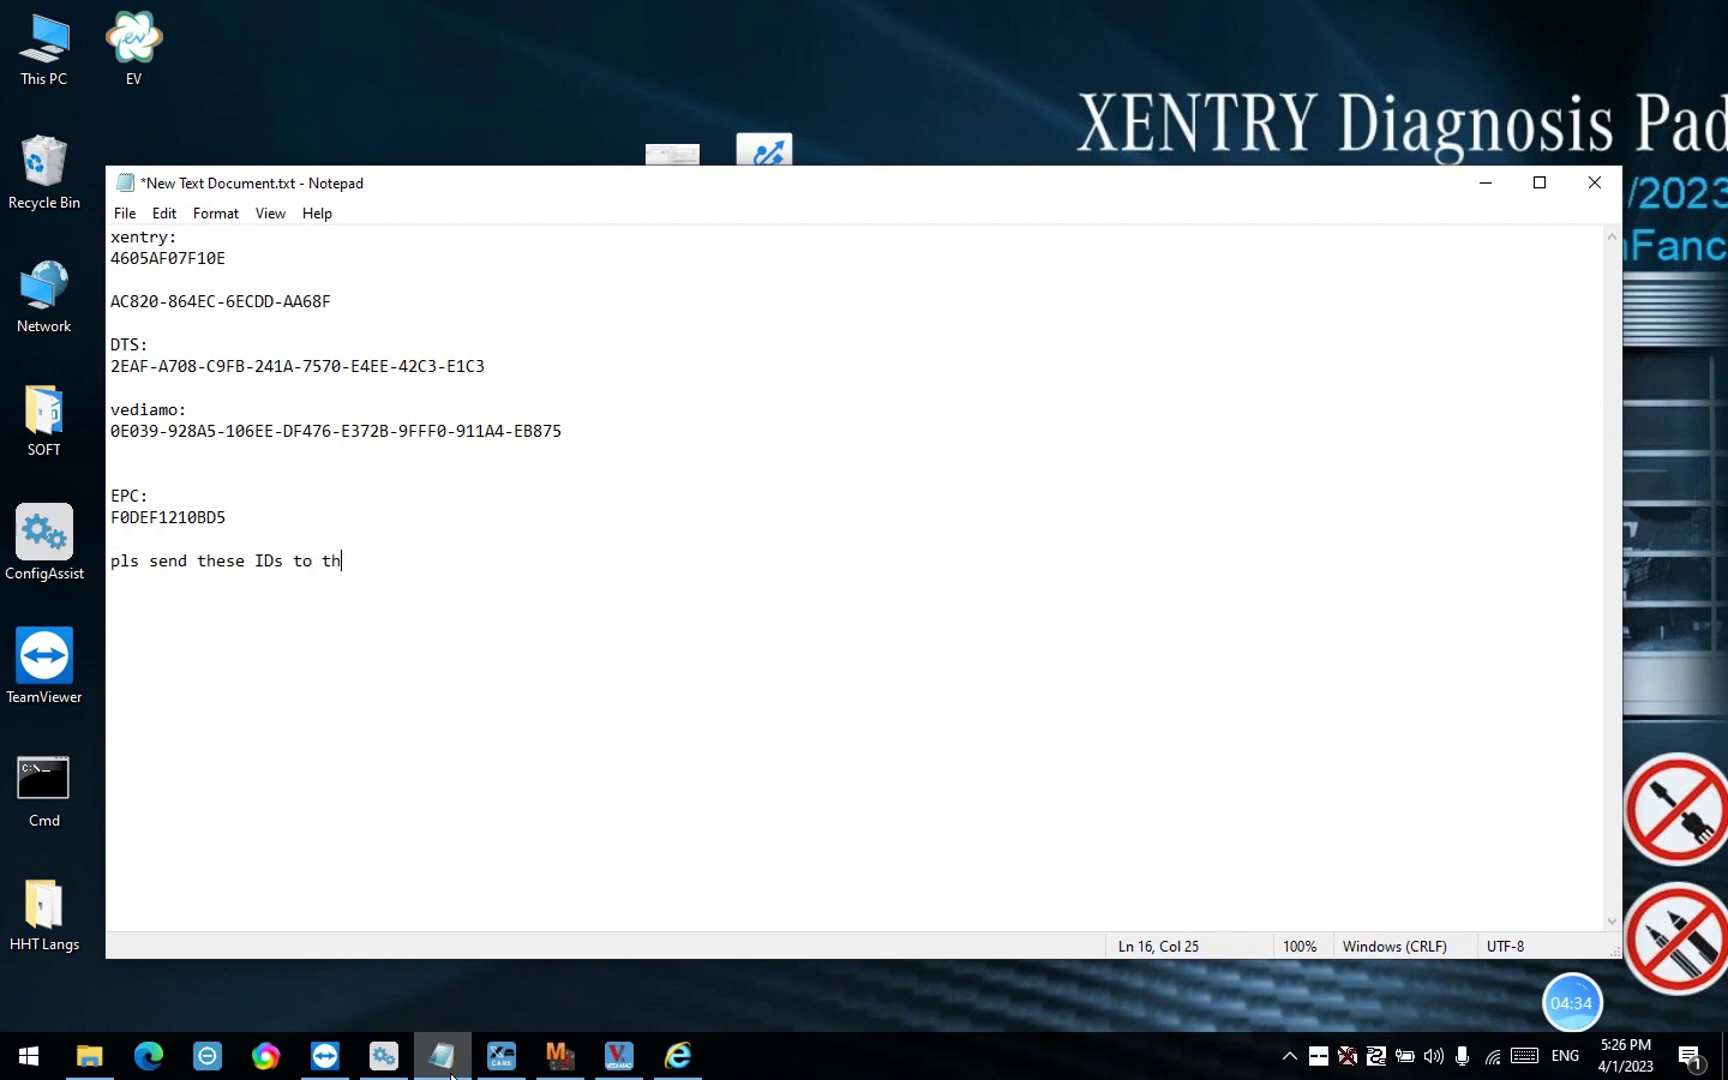
pyautogui.write('e seller for activat')
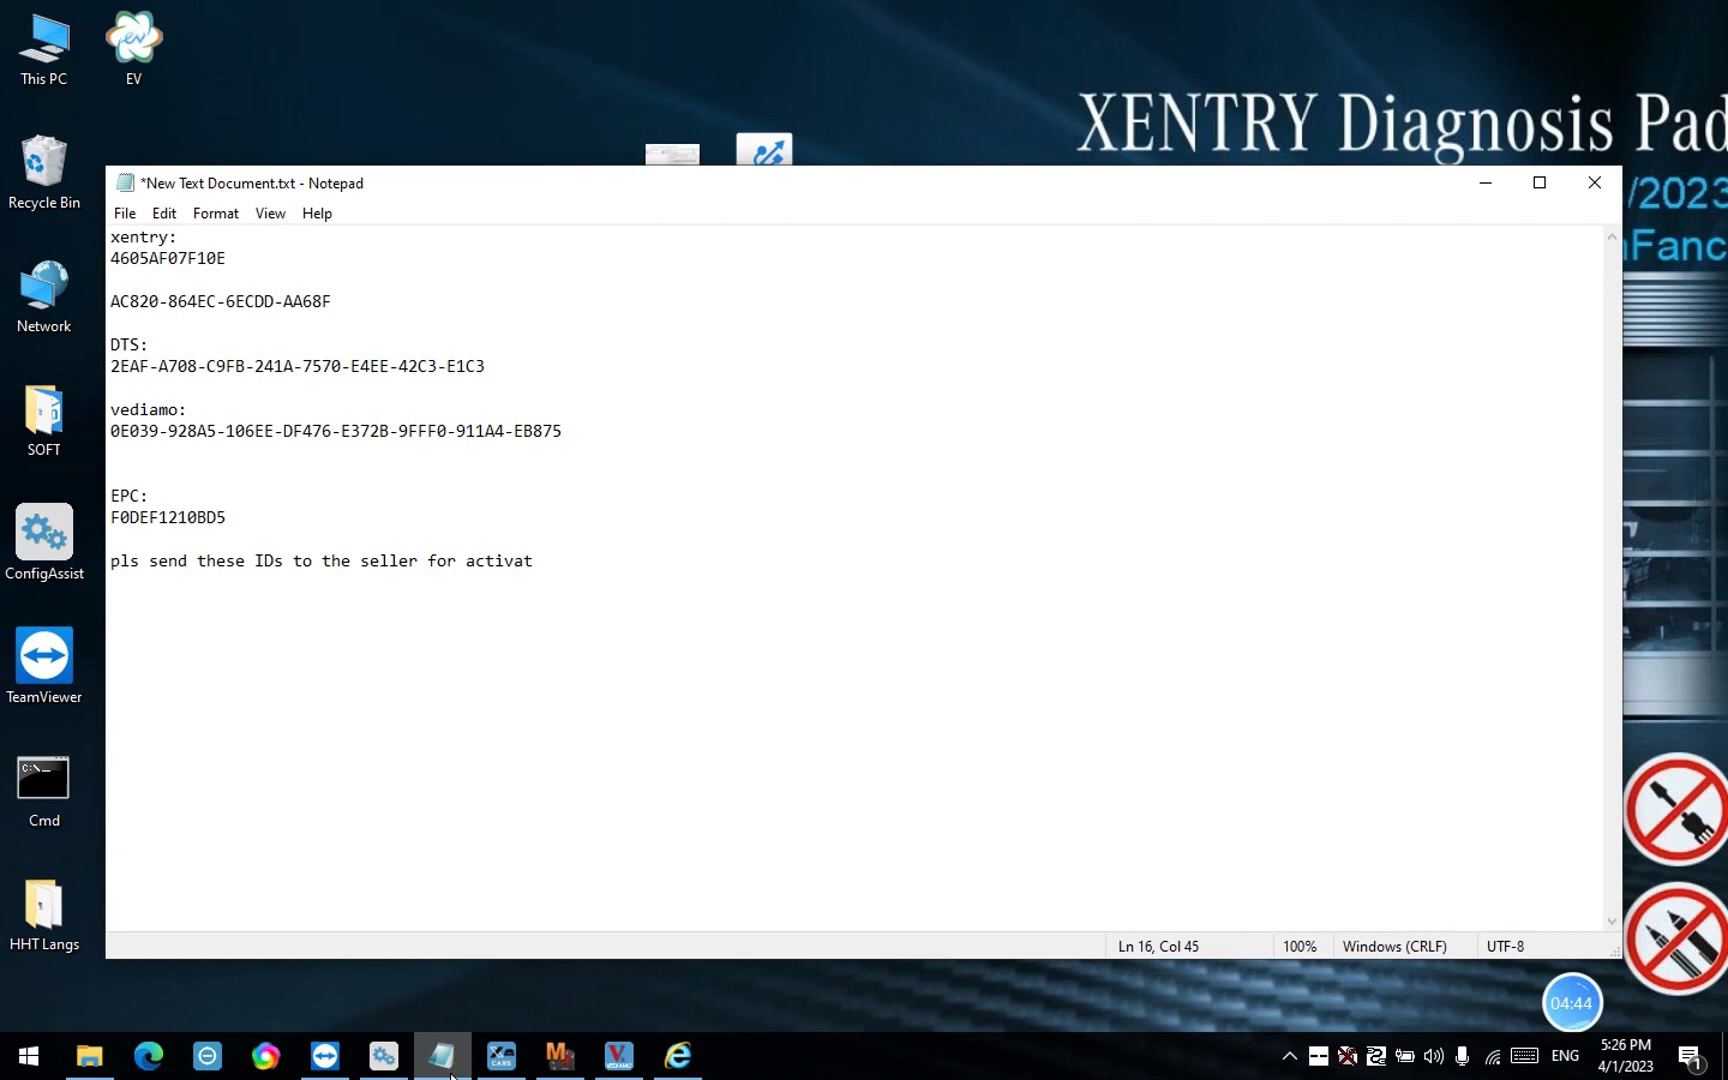
pyautogui.write('ion,and then the sell')
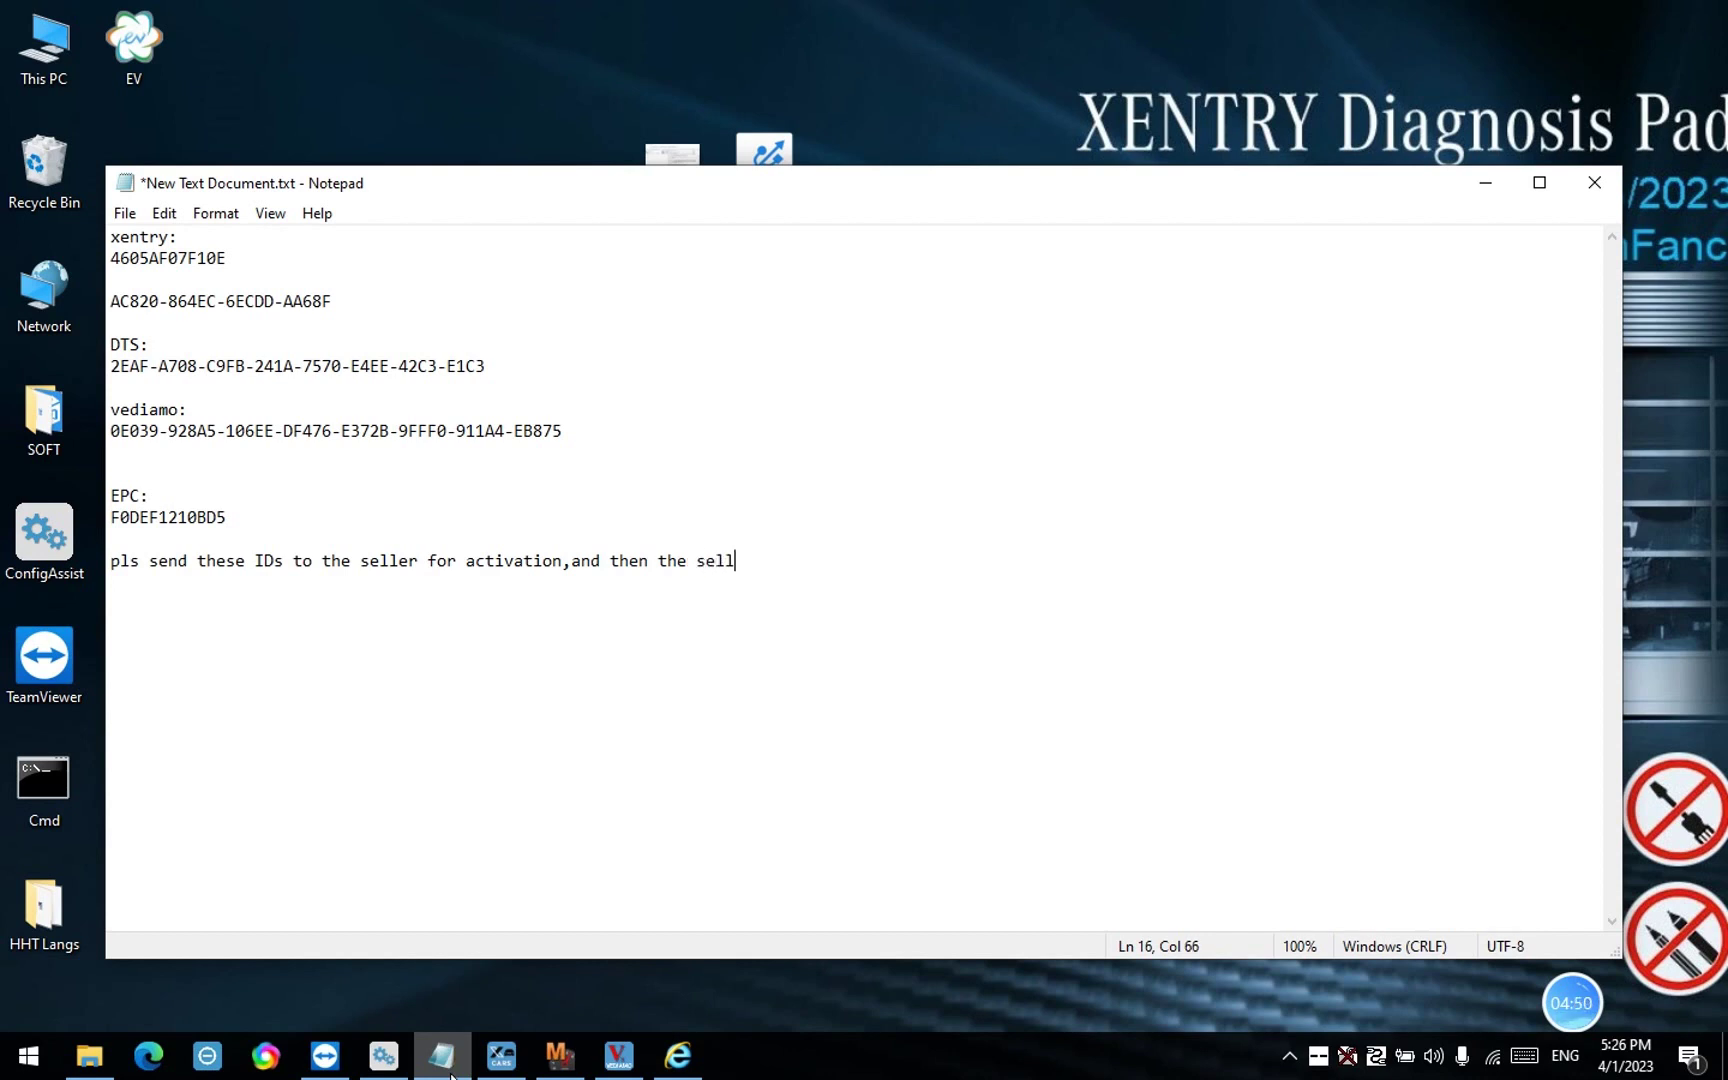
pyautogui.write('er will send u the av')
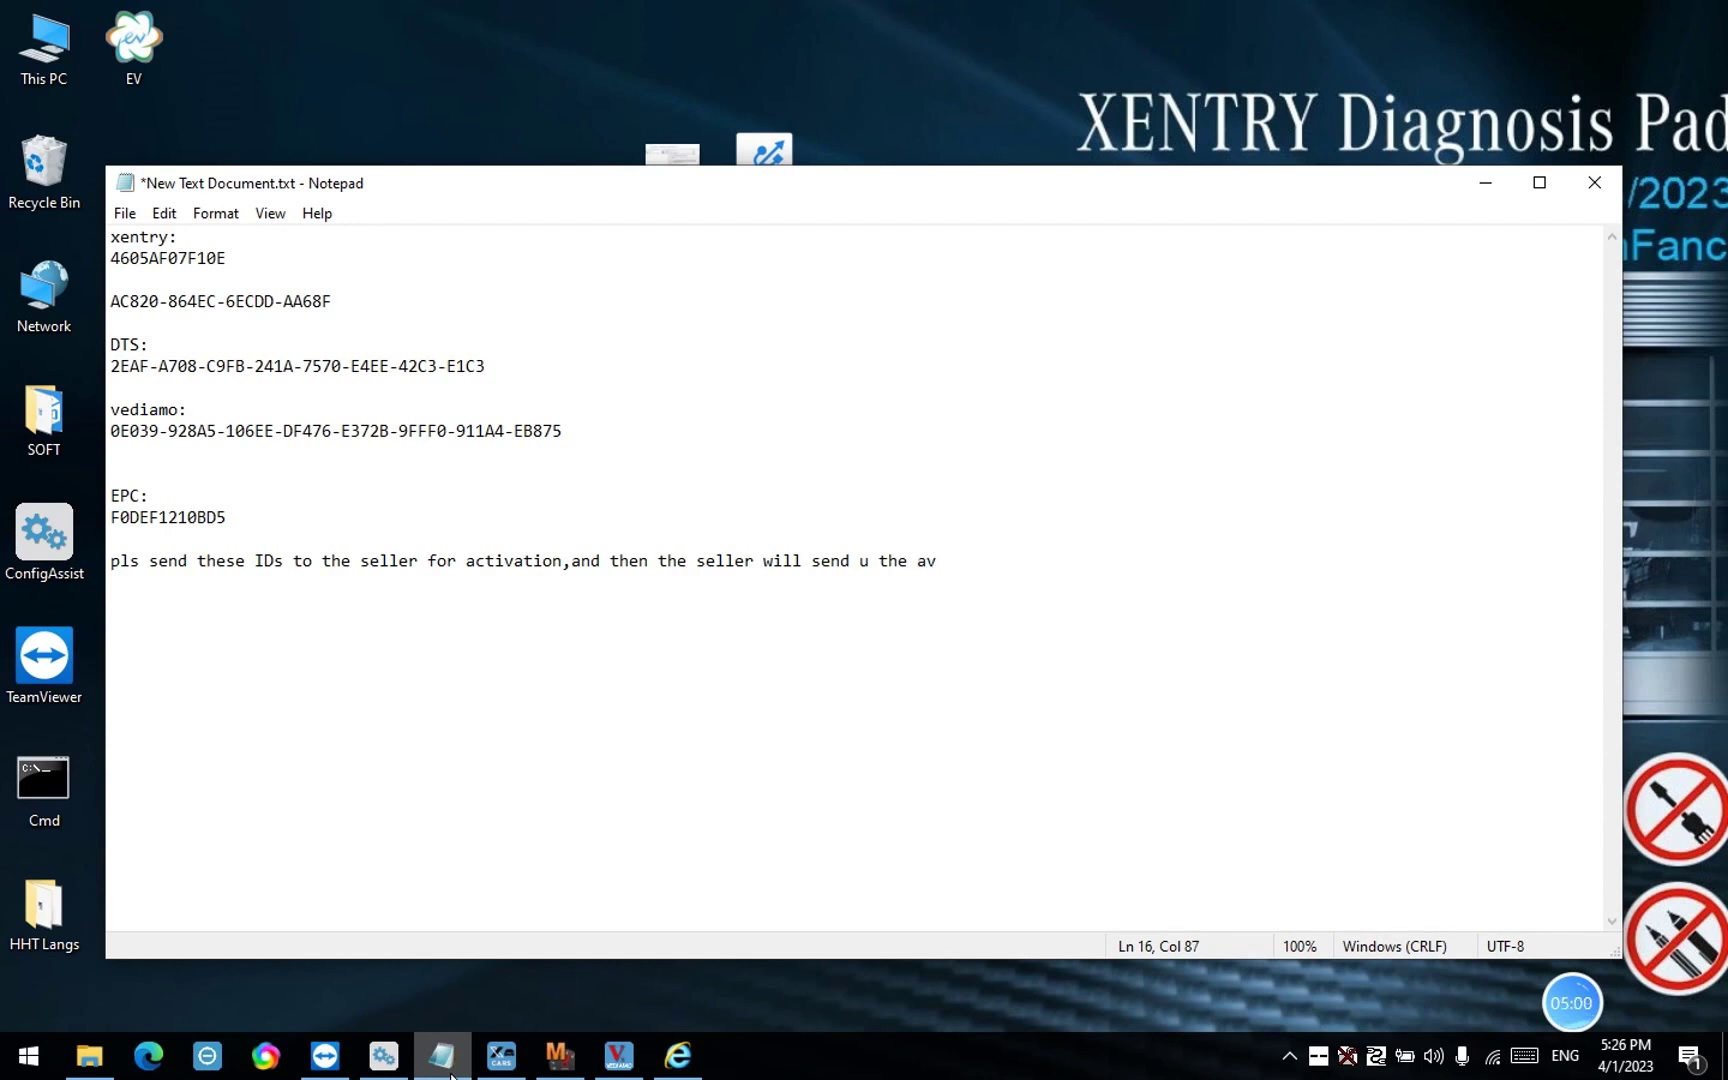
pyautogui.write('tivation code')
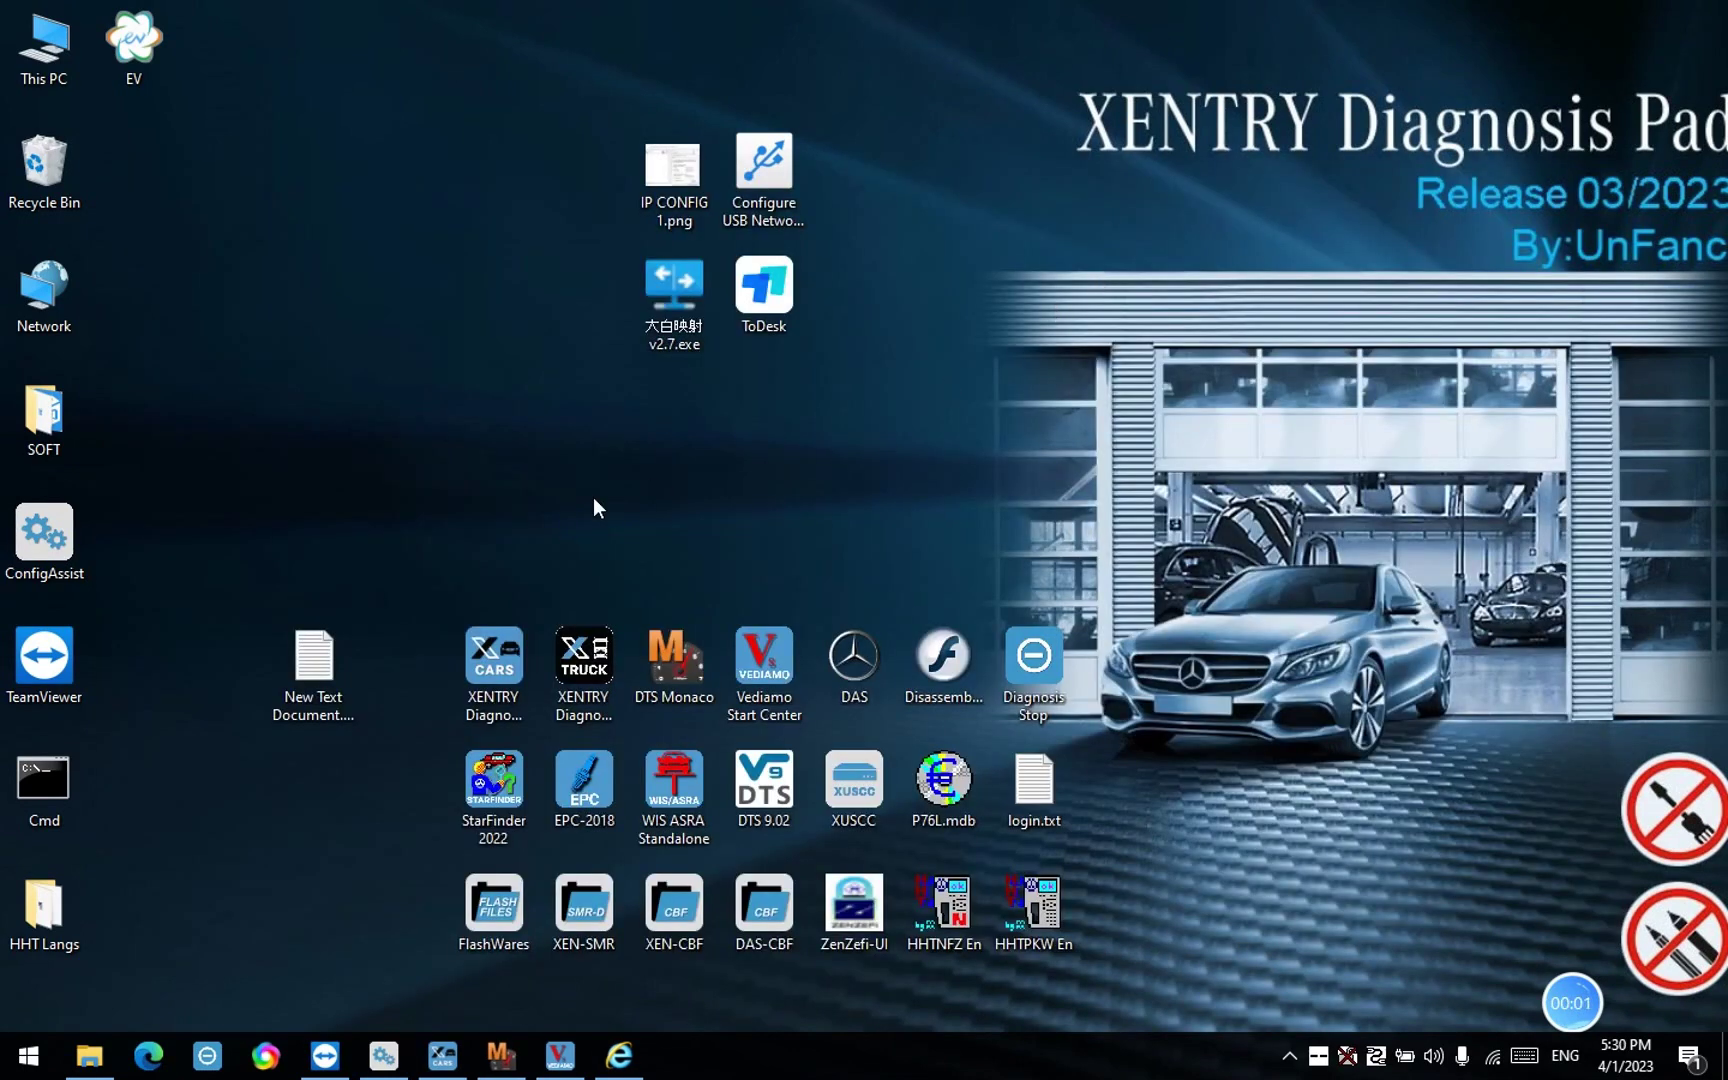
pyautogui.doubleClick(318, 667)
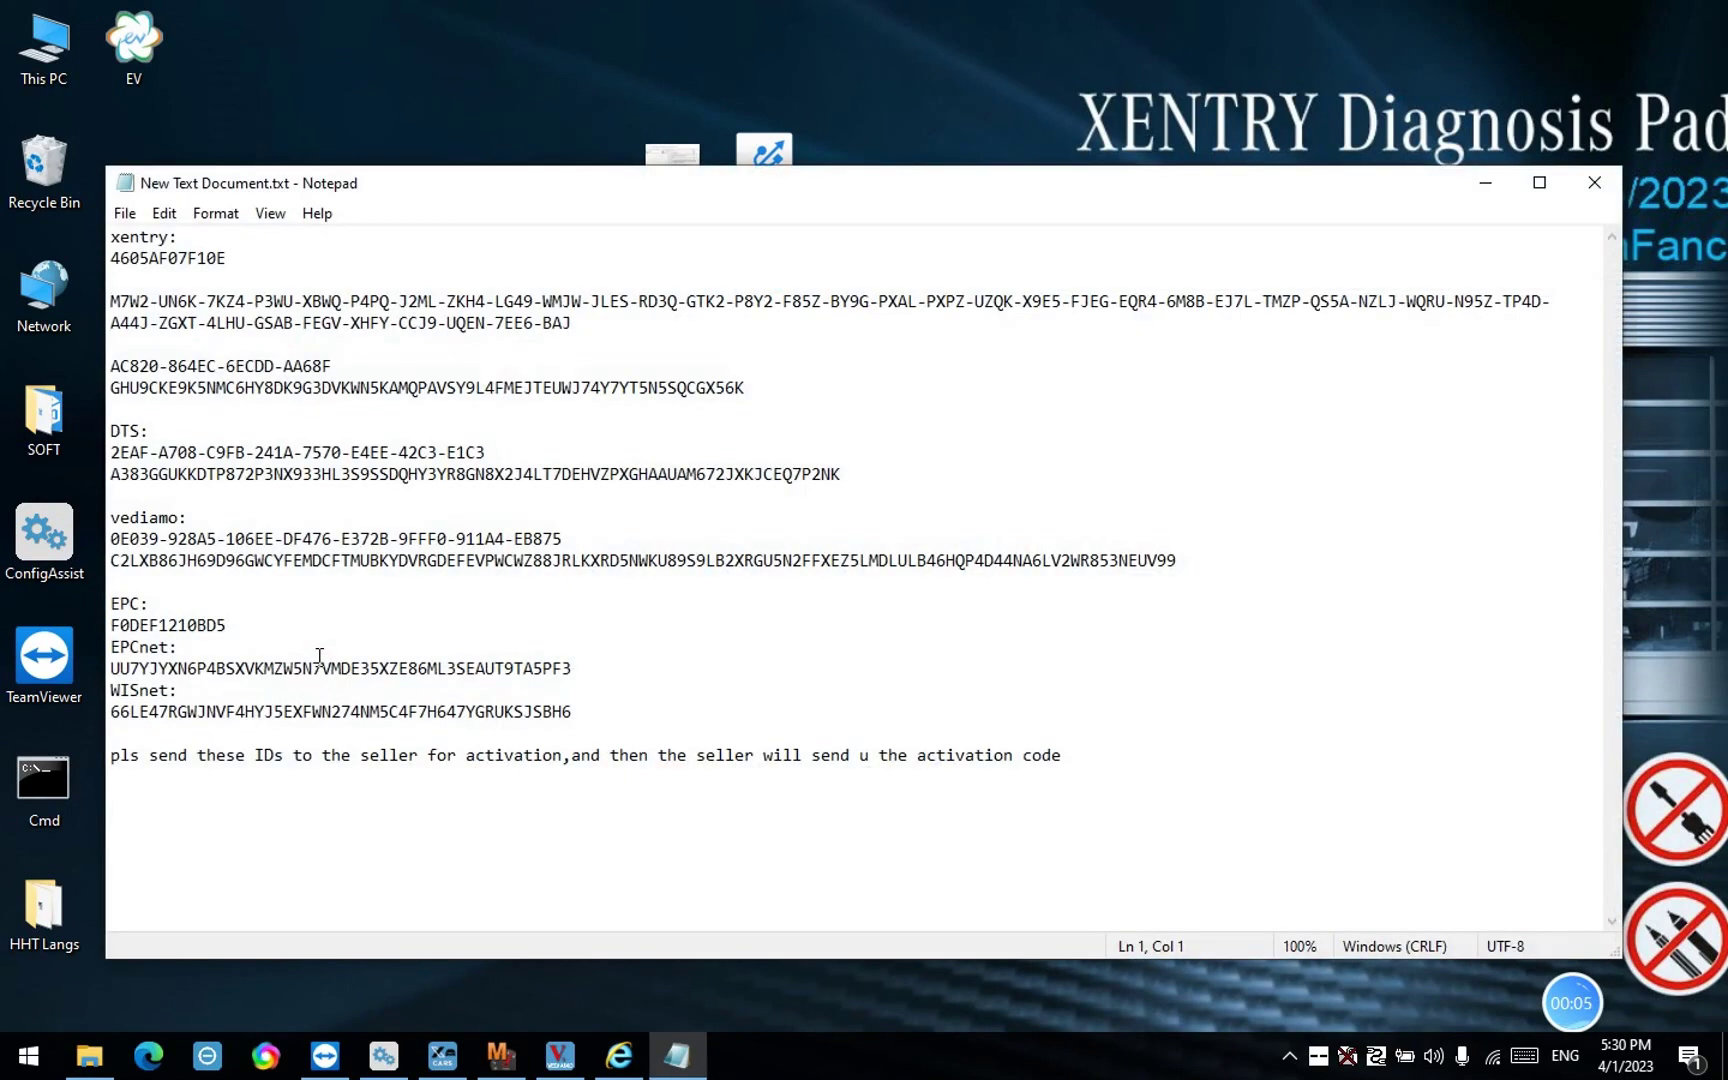